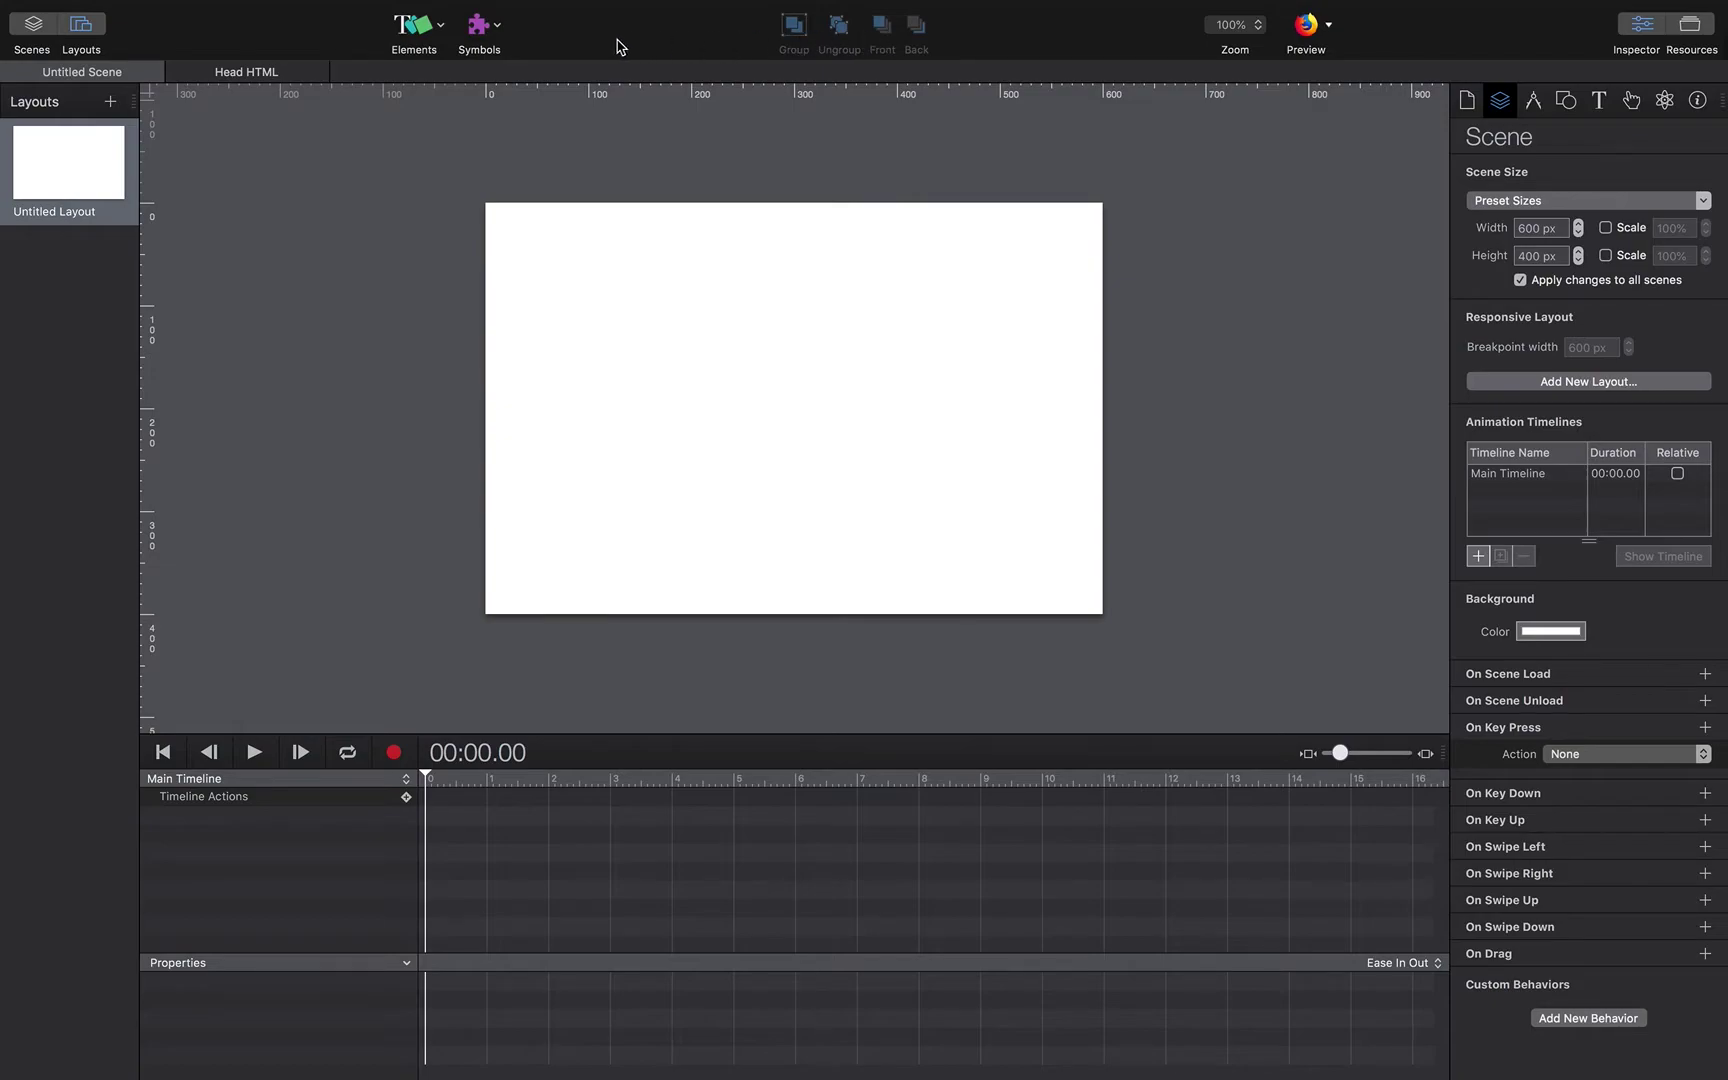
Open the Elements insert menu from the toolbar of the blank 600 × 400 scene.
left_click(440, 30)
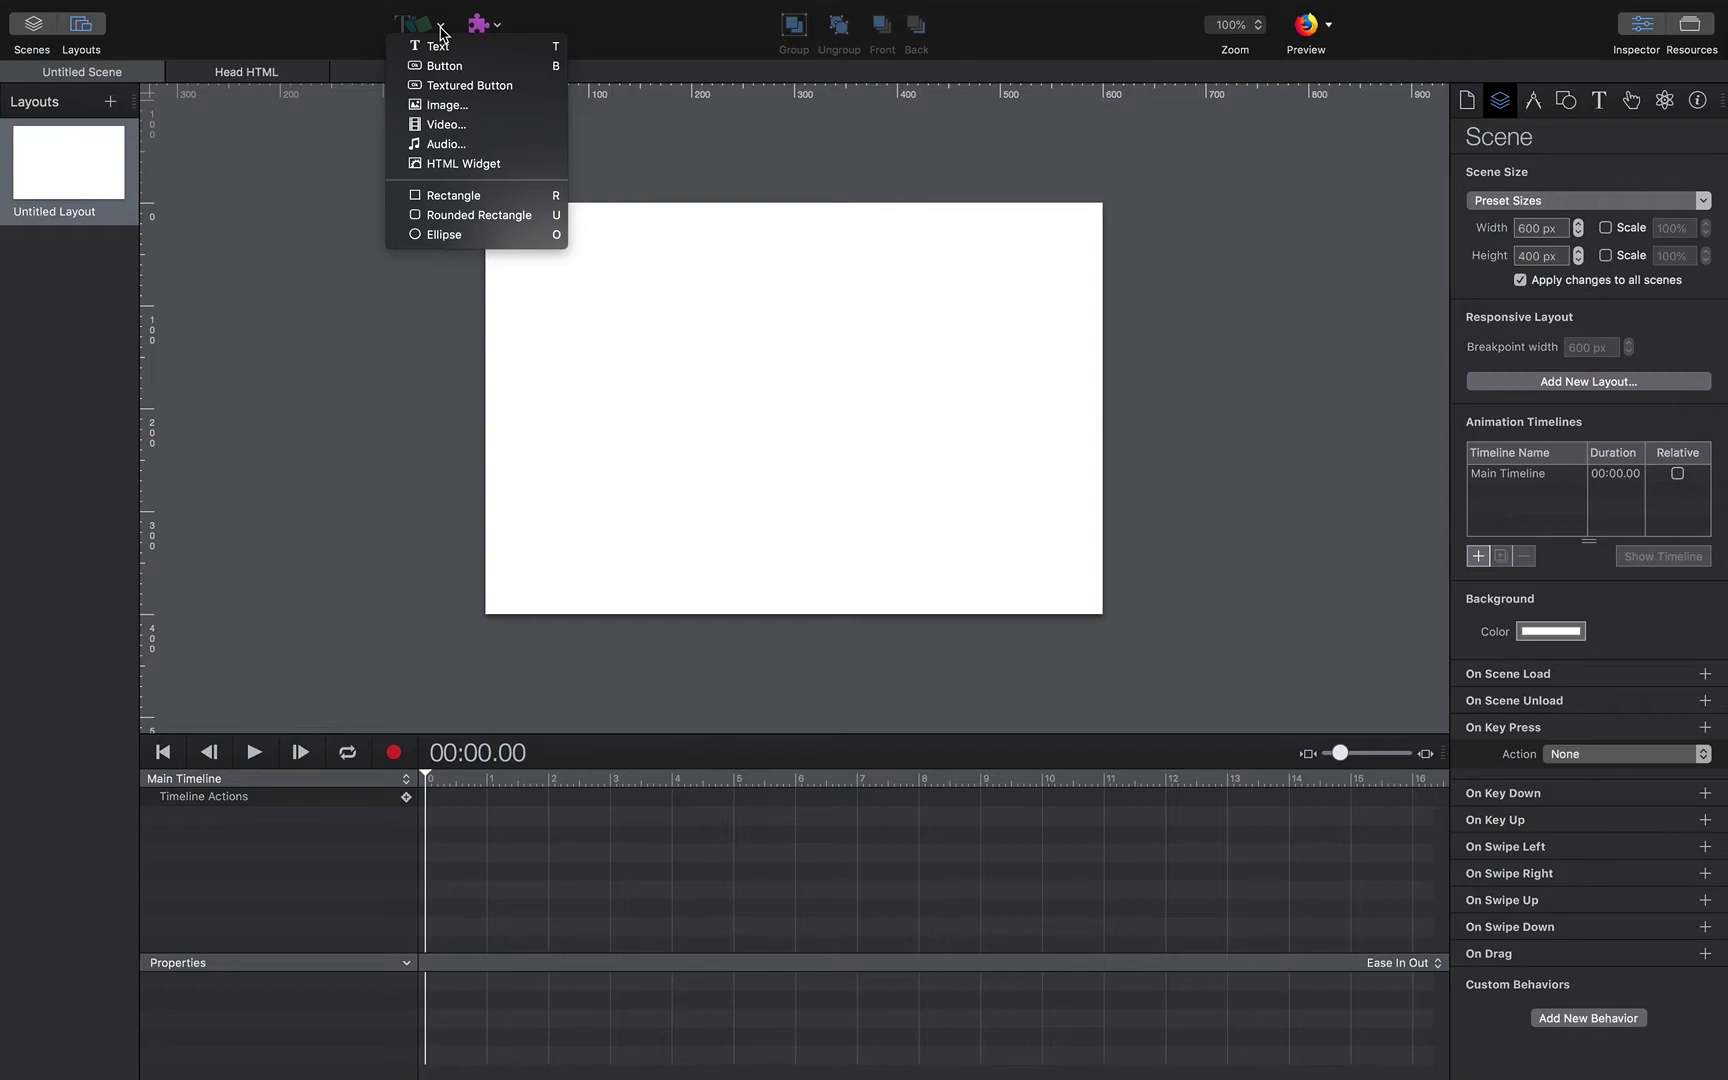
Insert a Button mid-scene, edit its label, and preview its Normal, Hover and Pressed states.
left_click(447, 66)
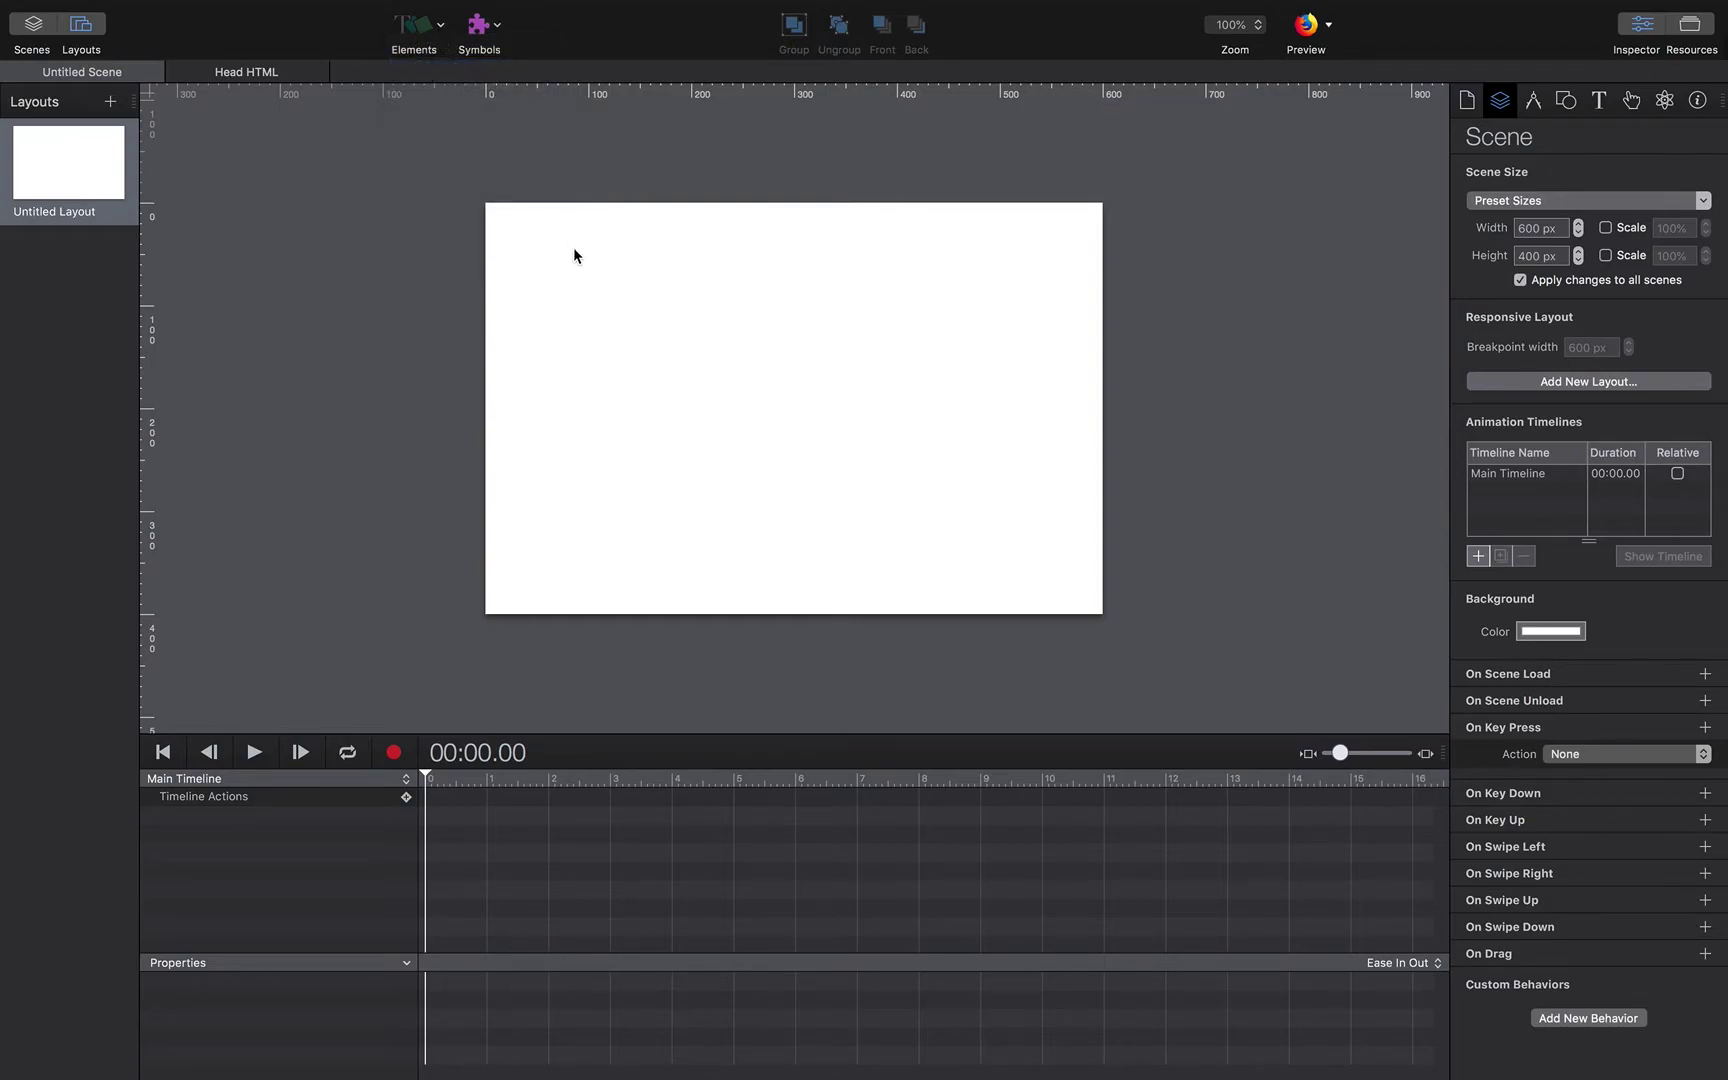
double_click(784, 400)
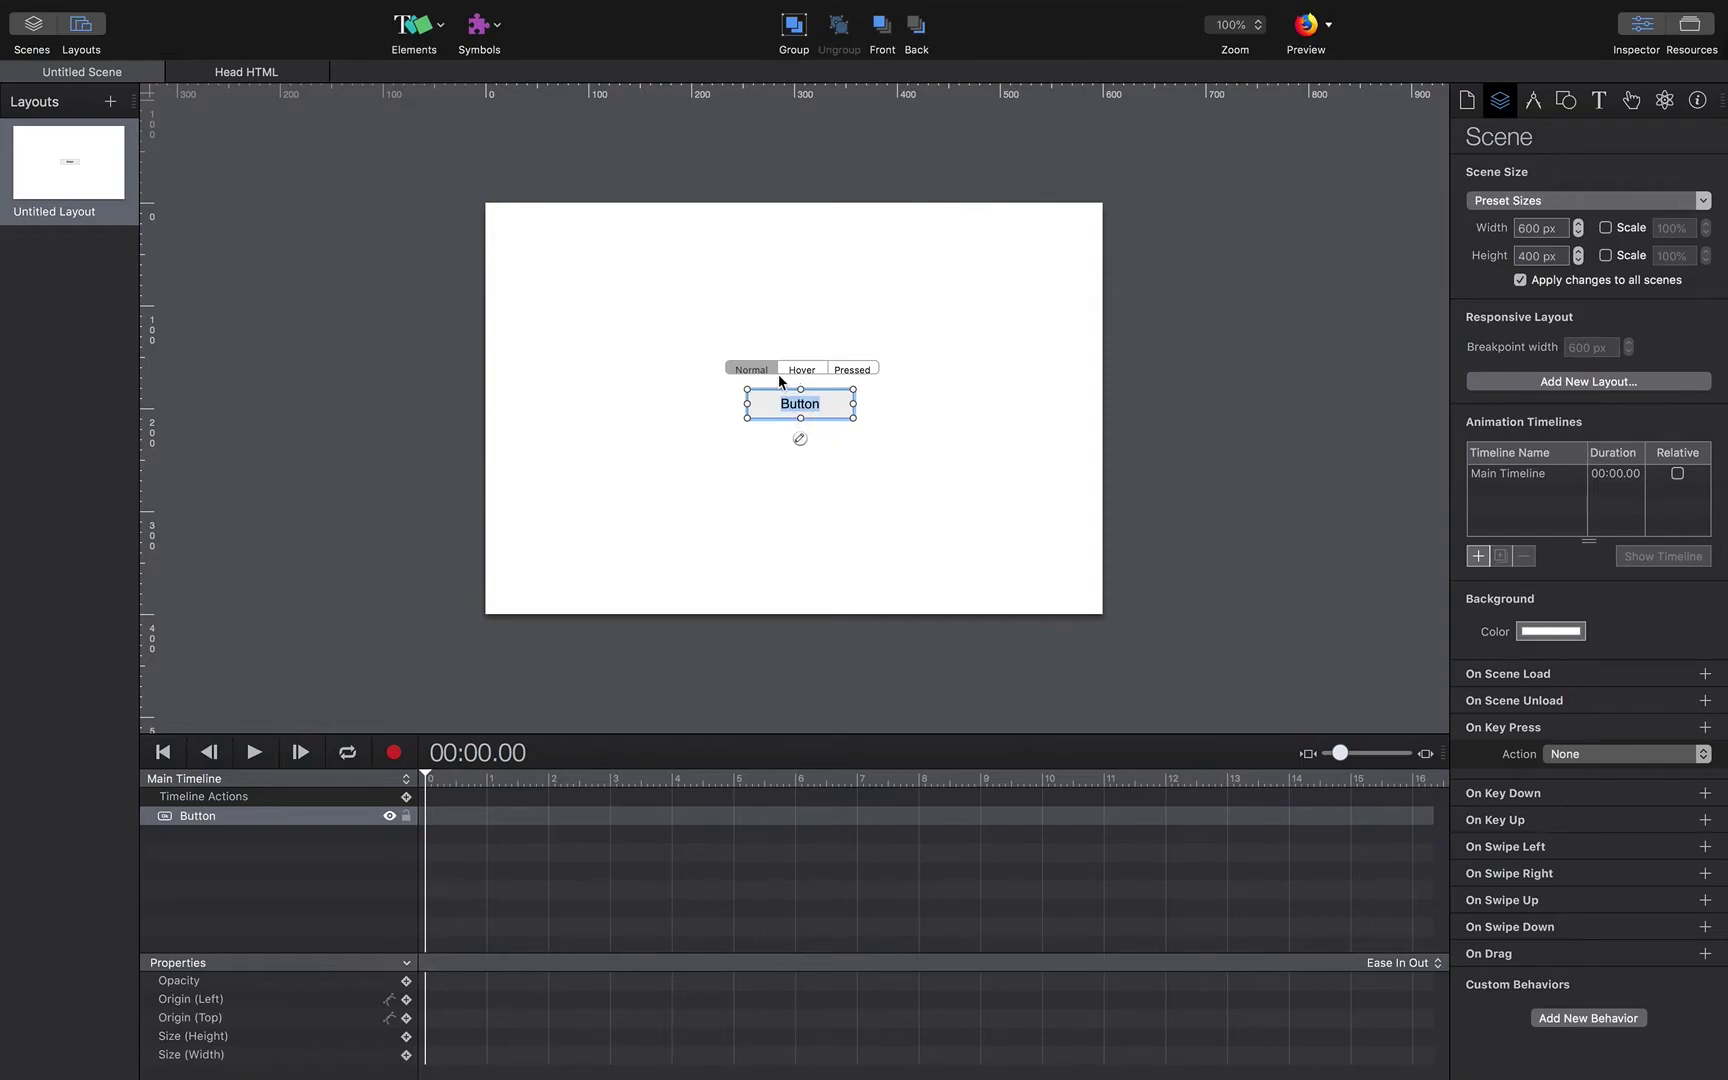
left_click(806, 372)
left_click(850, 371)
left_click(802, 370)
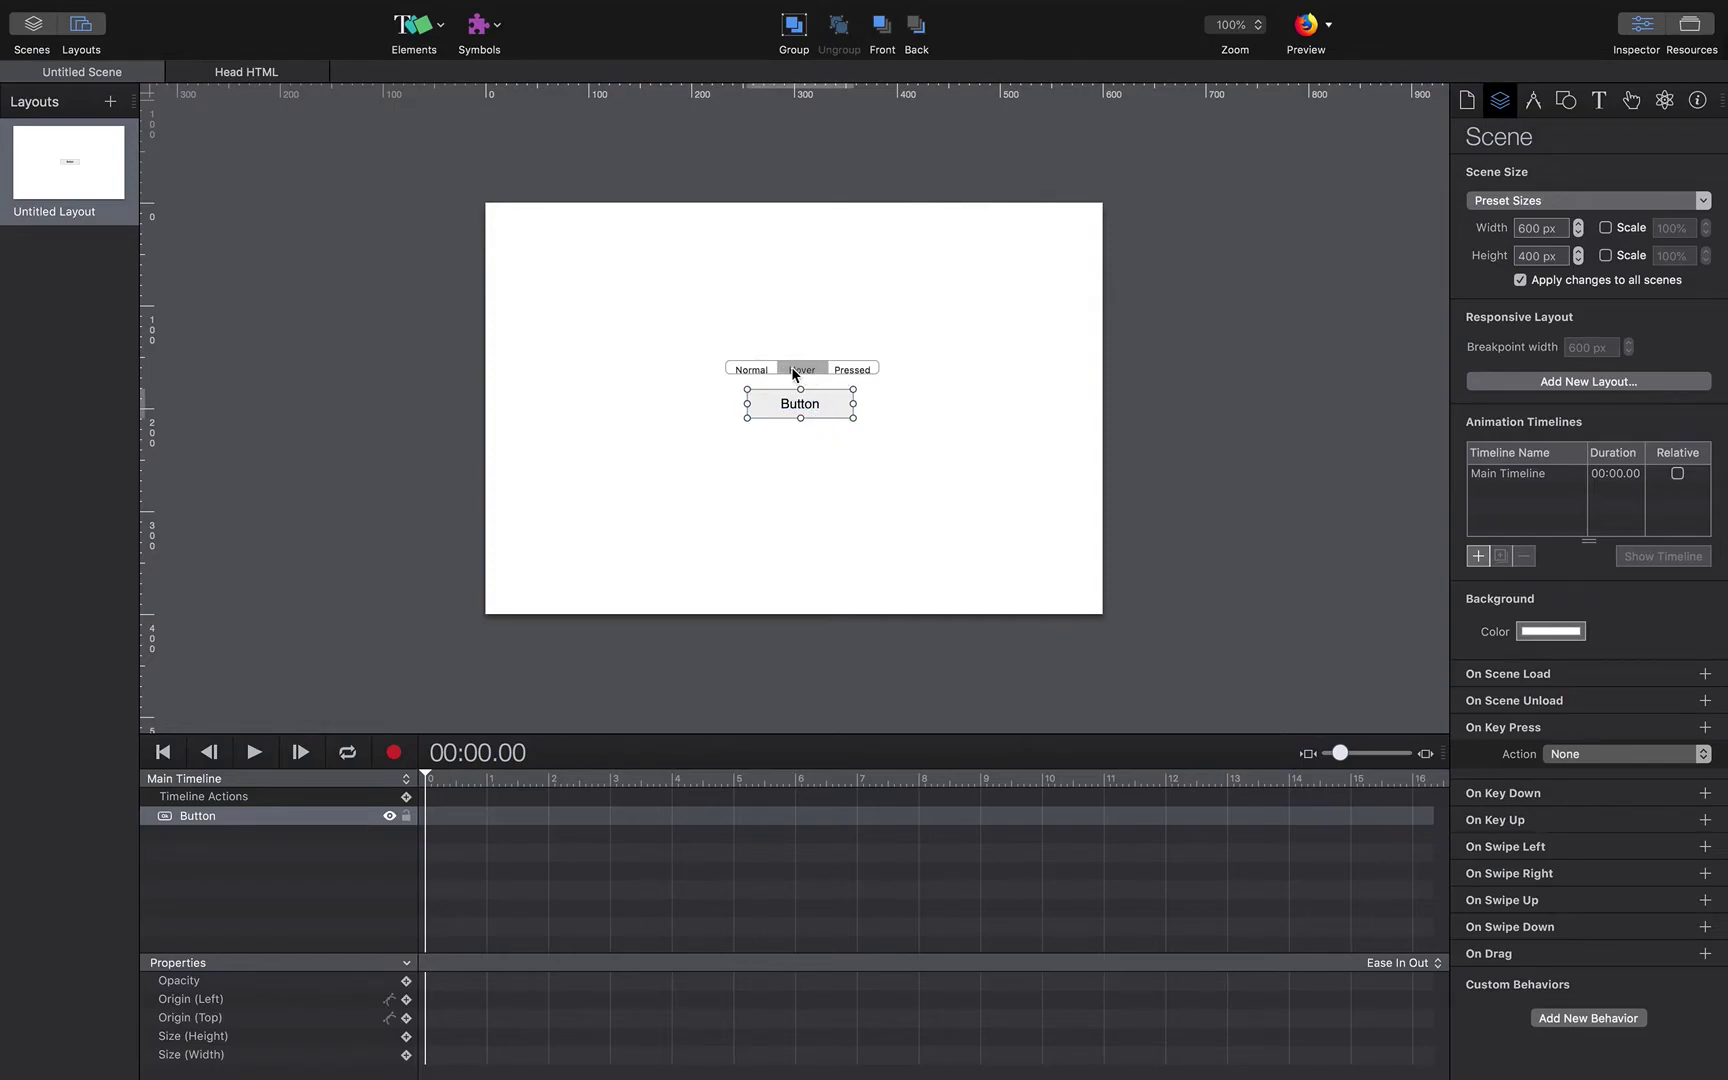
left_click(755, 368)
left_click(441, 27)
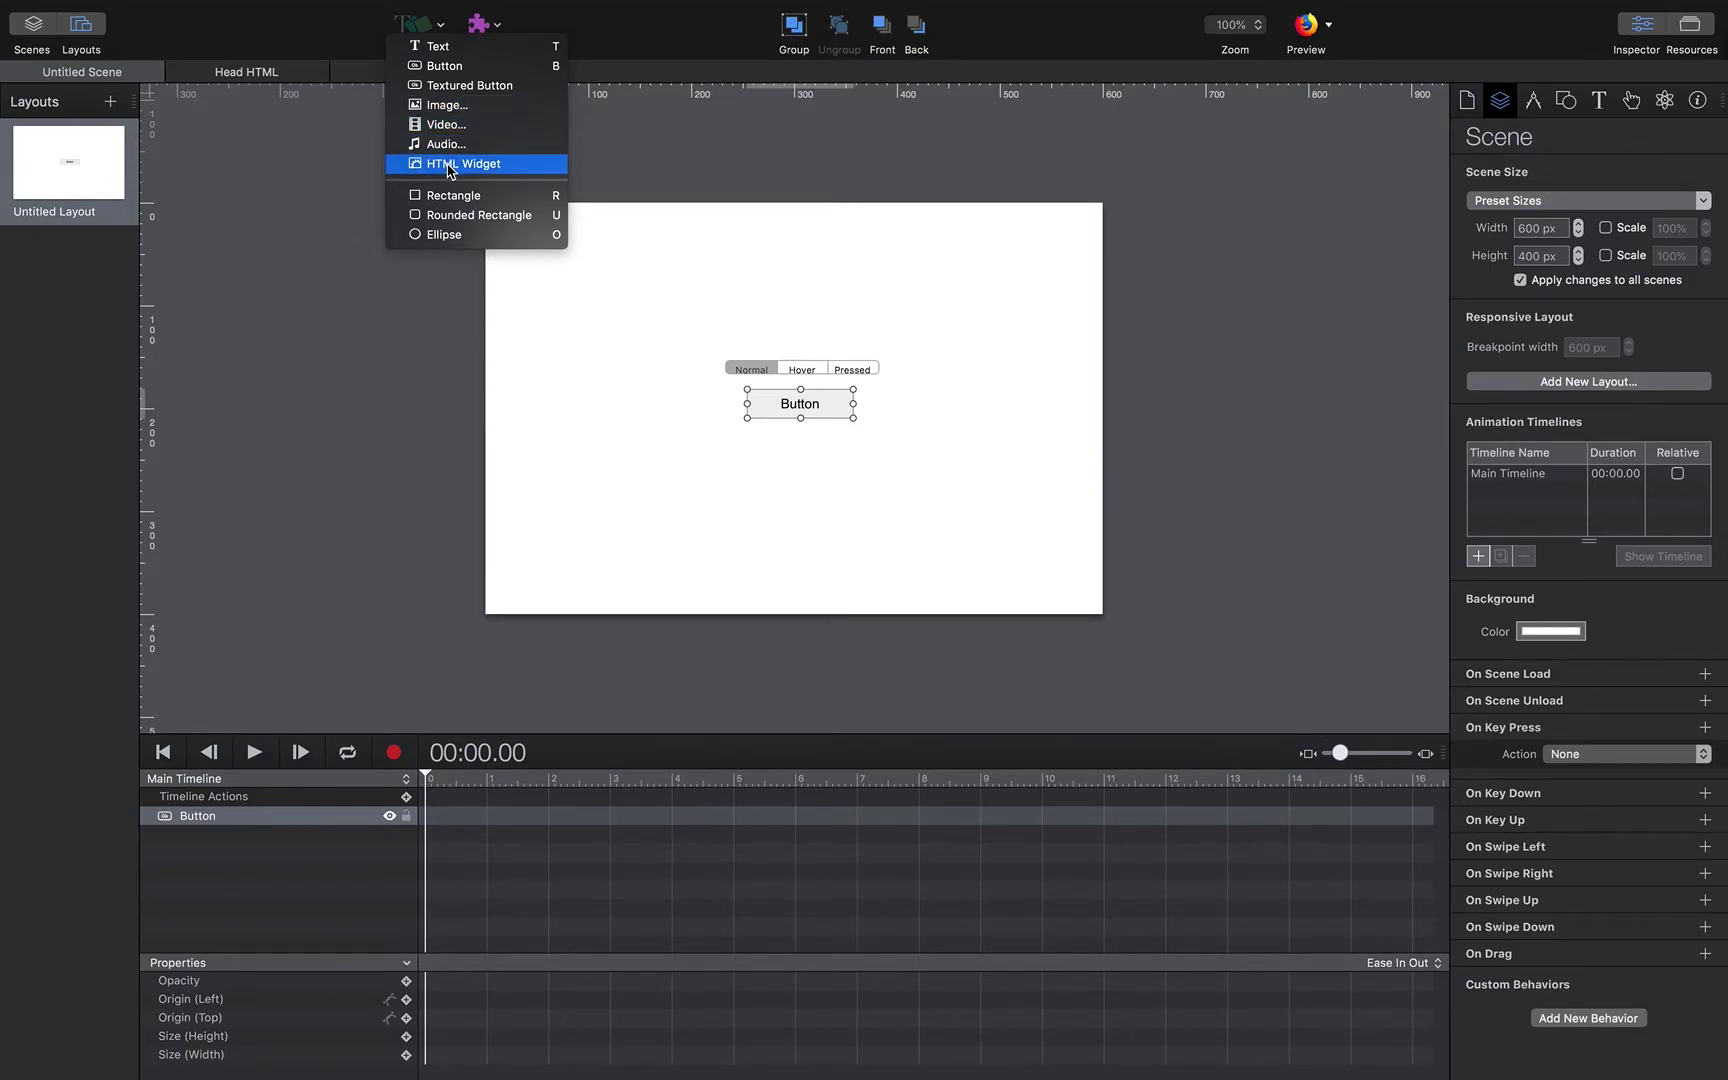
Insert a rectangle, move it to the upper left and stretch it into a wide bar.
left_click(453, 200)
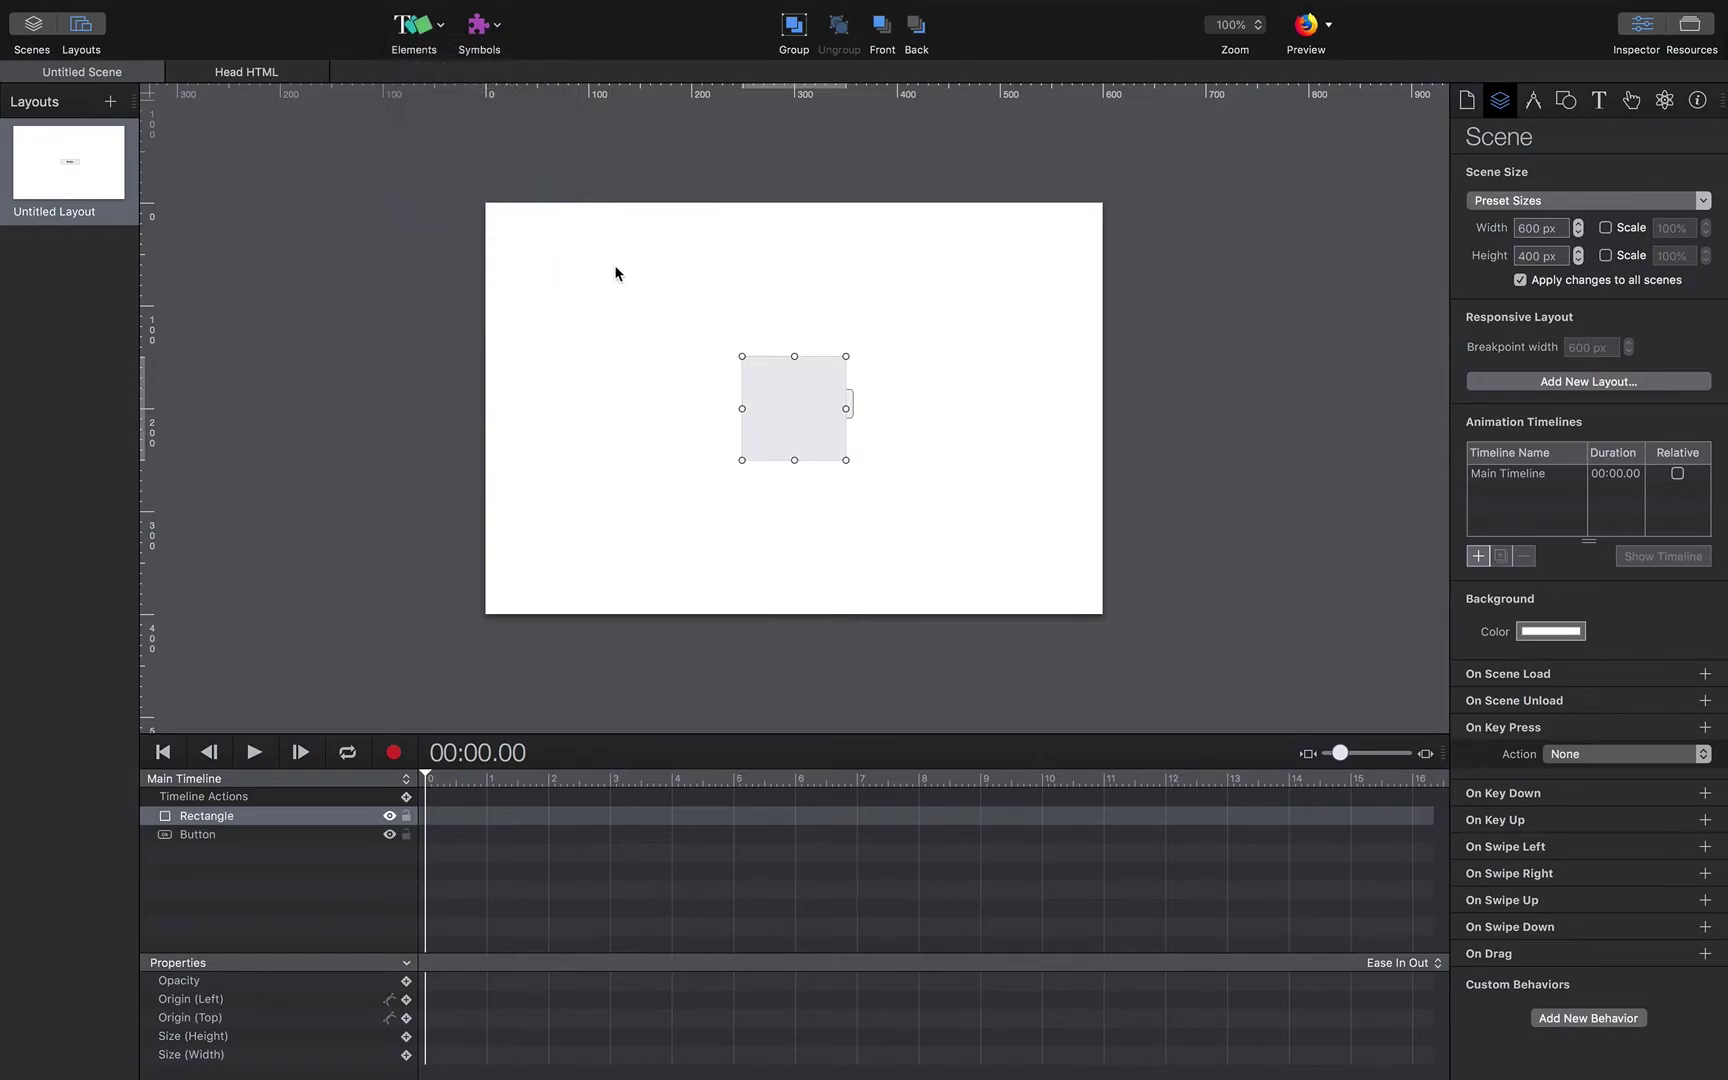
left_click_drag(783, 390, 567, 284)
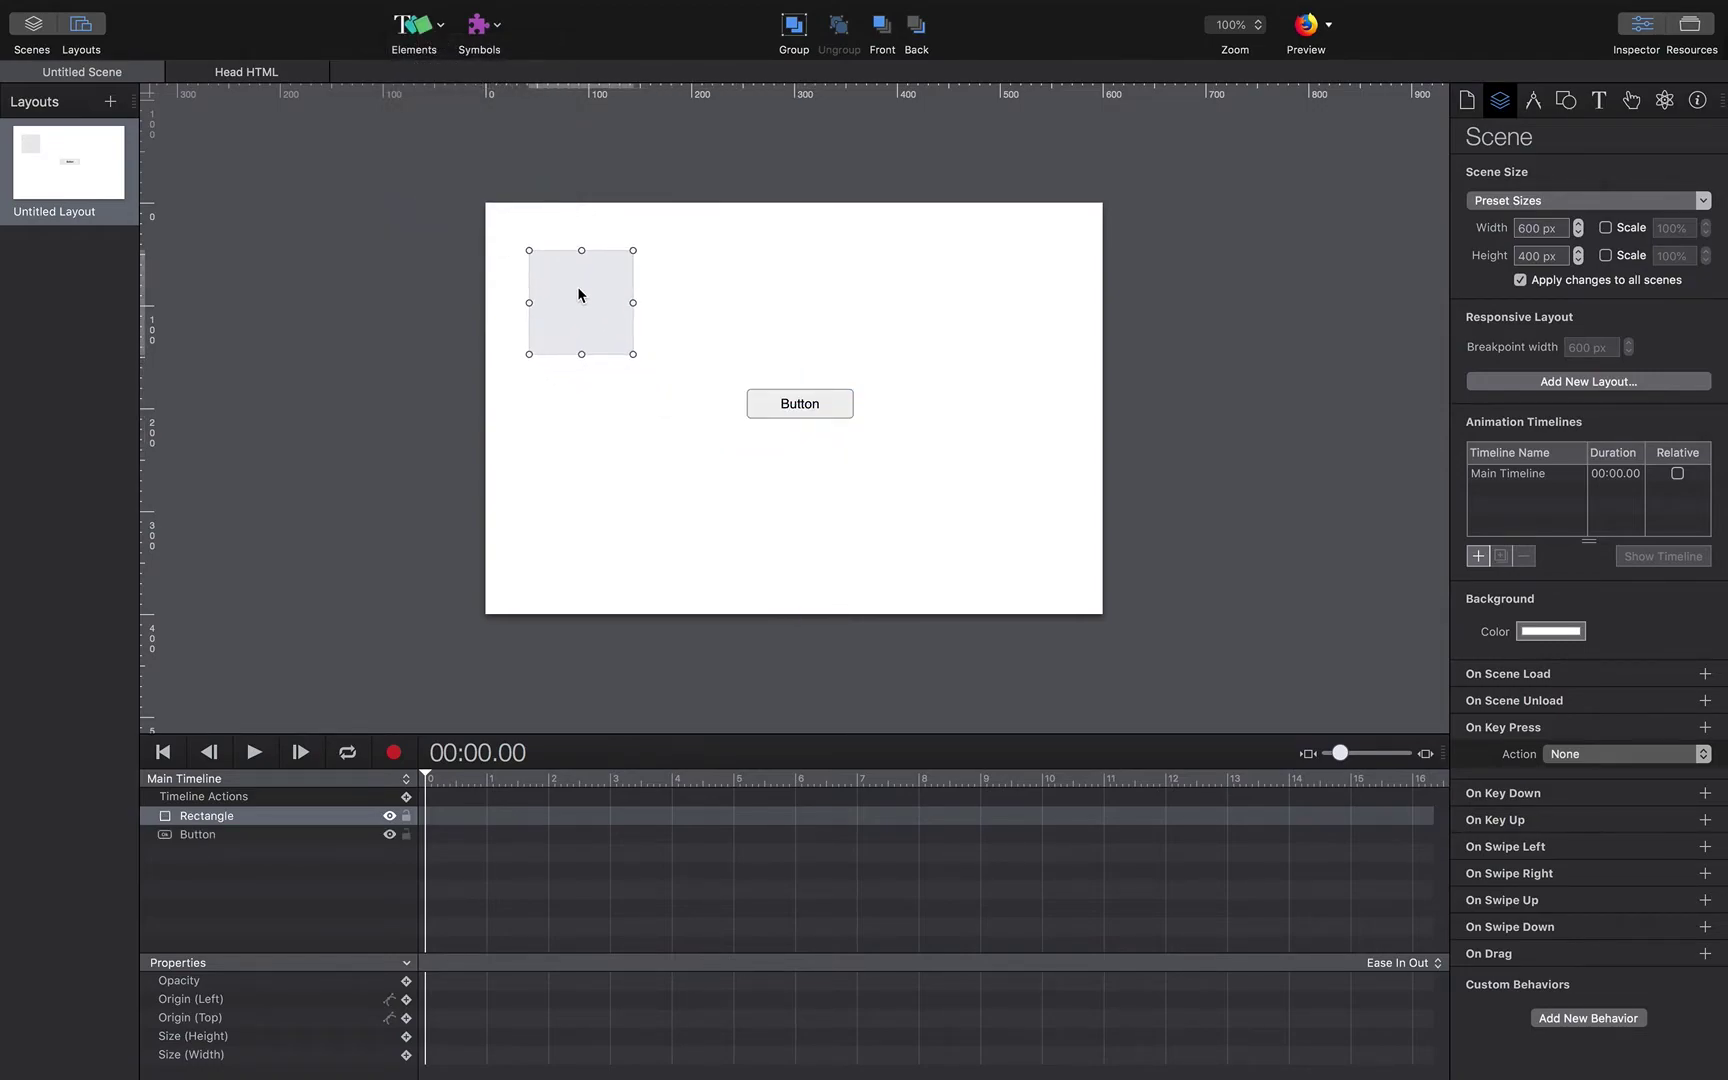
left_click_drag(640, 344, 799, 319)
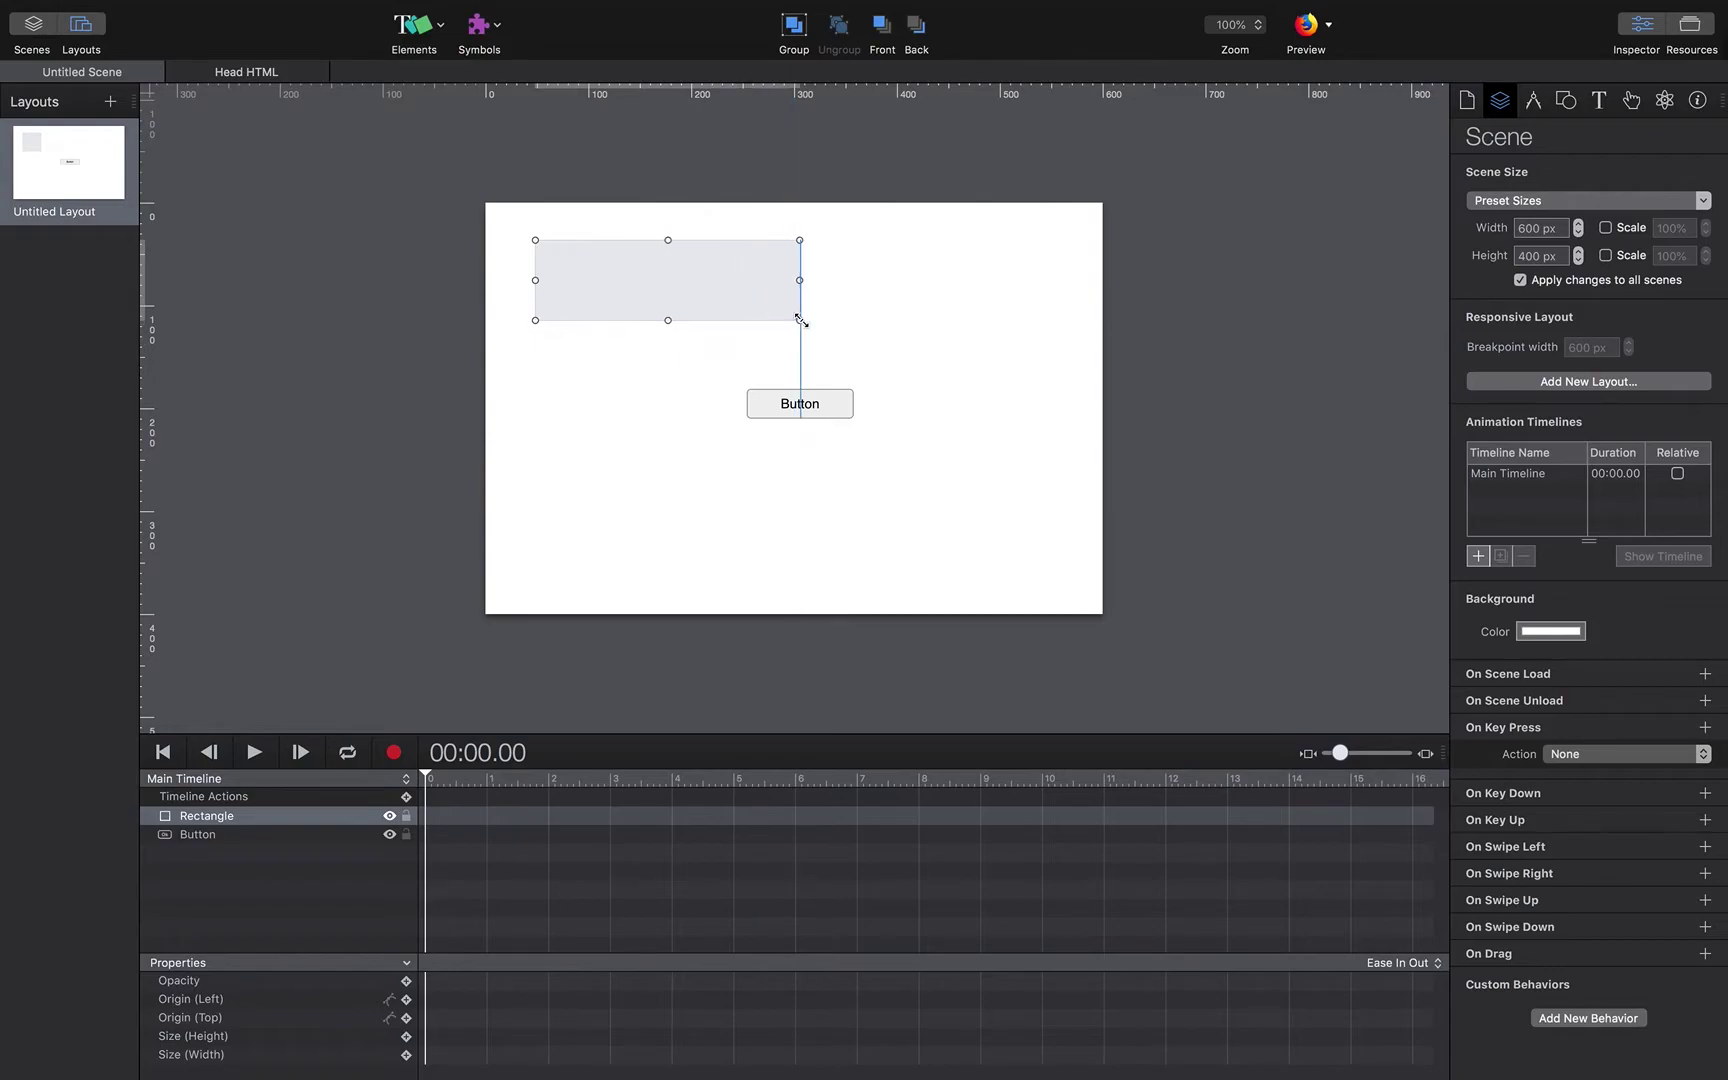
Add an ellipse below the rectangle, left of the button.
left_click(437, 28)
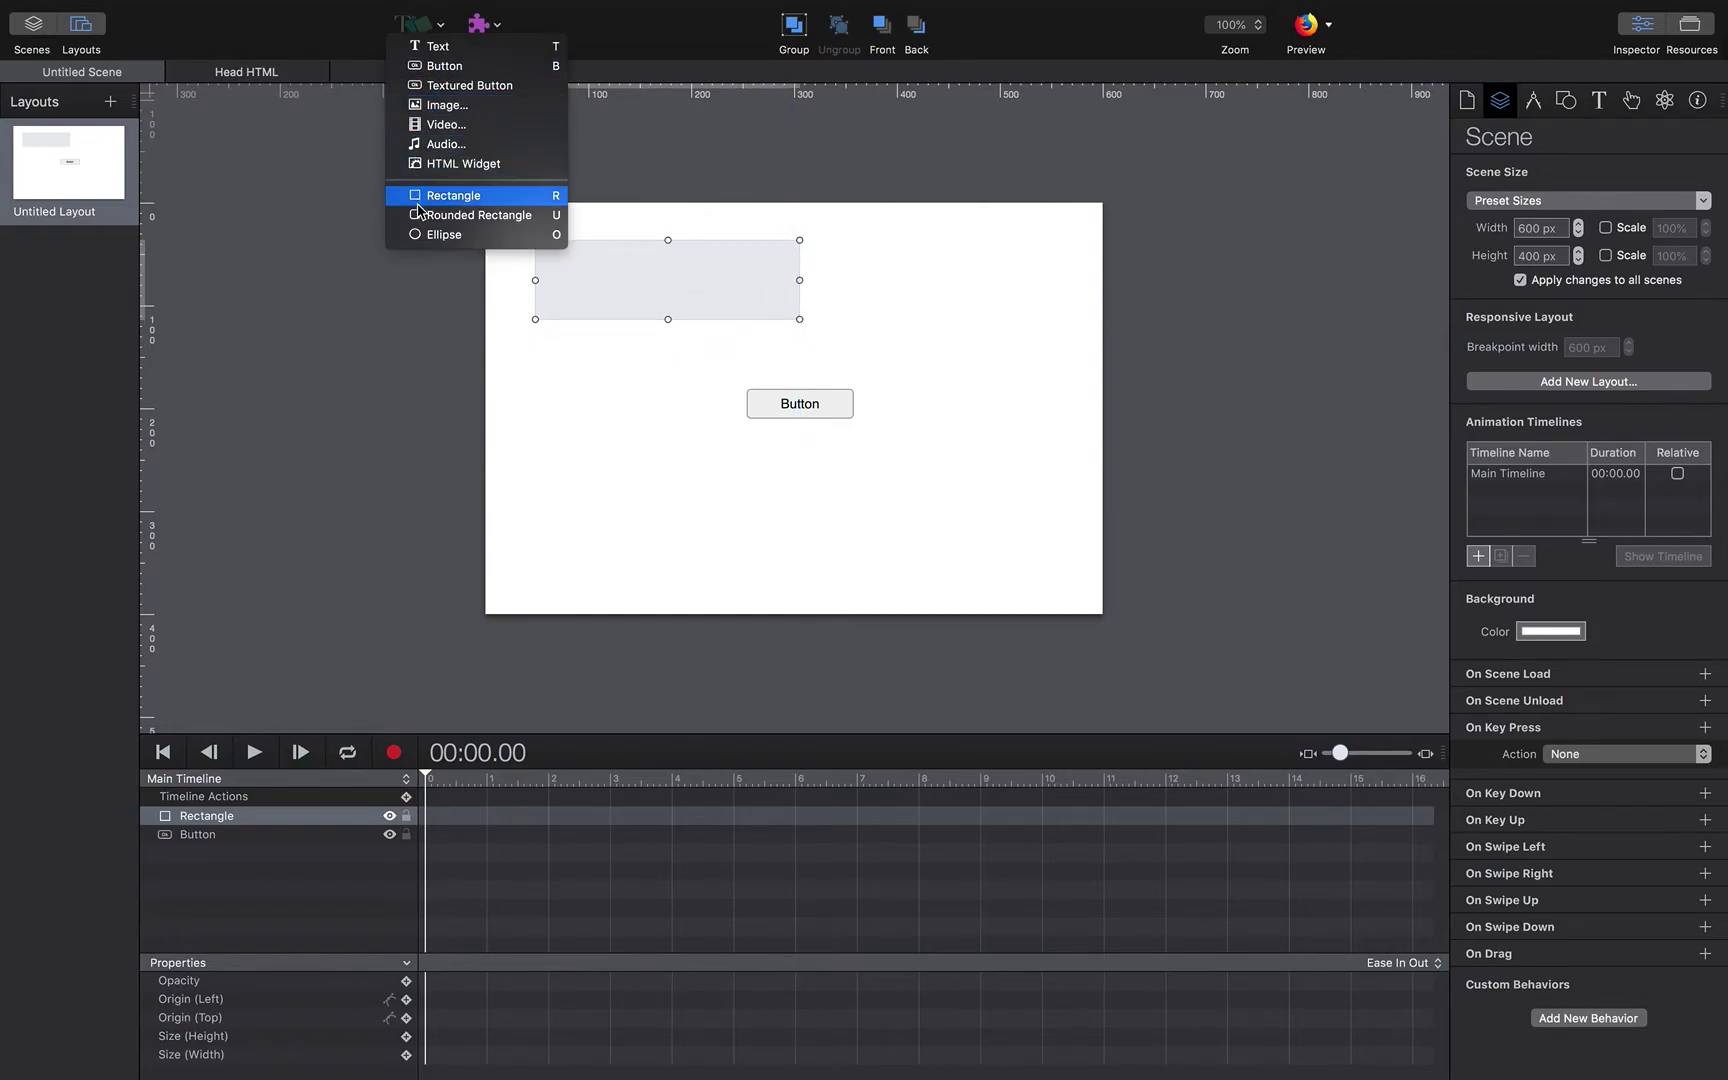
left_click(435, 236)
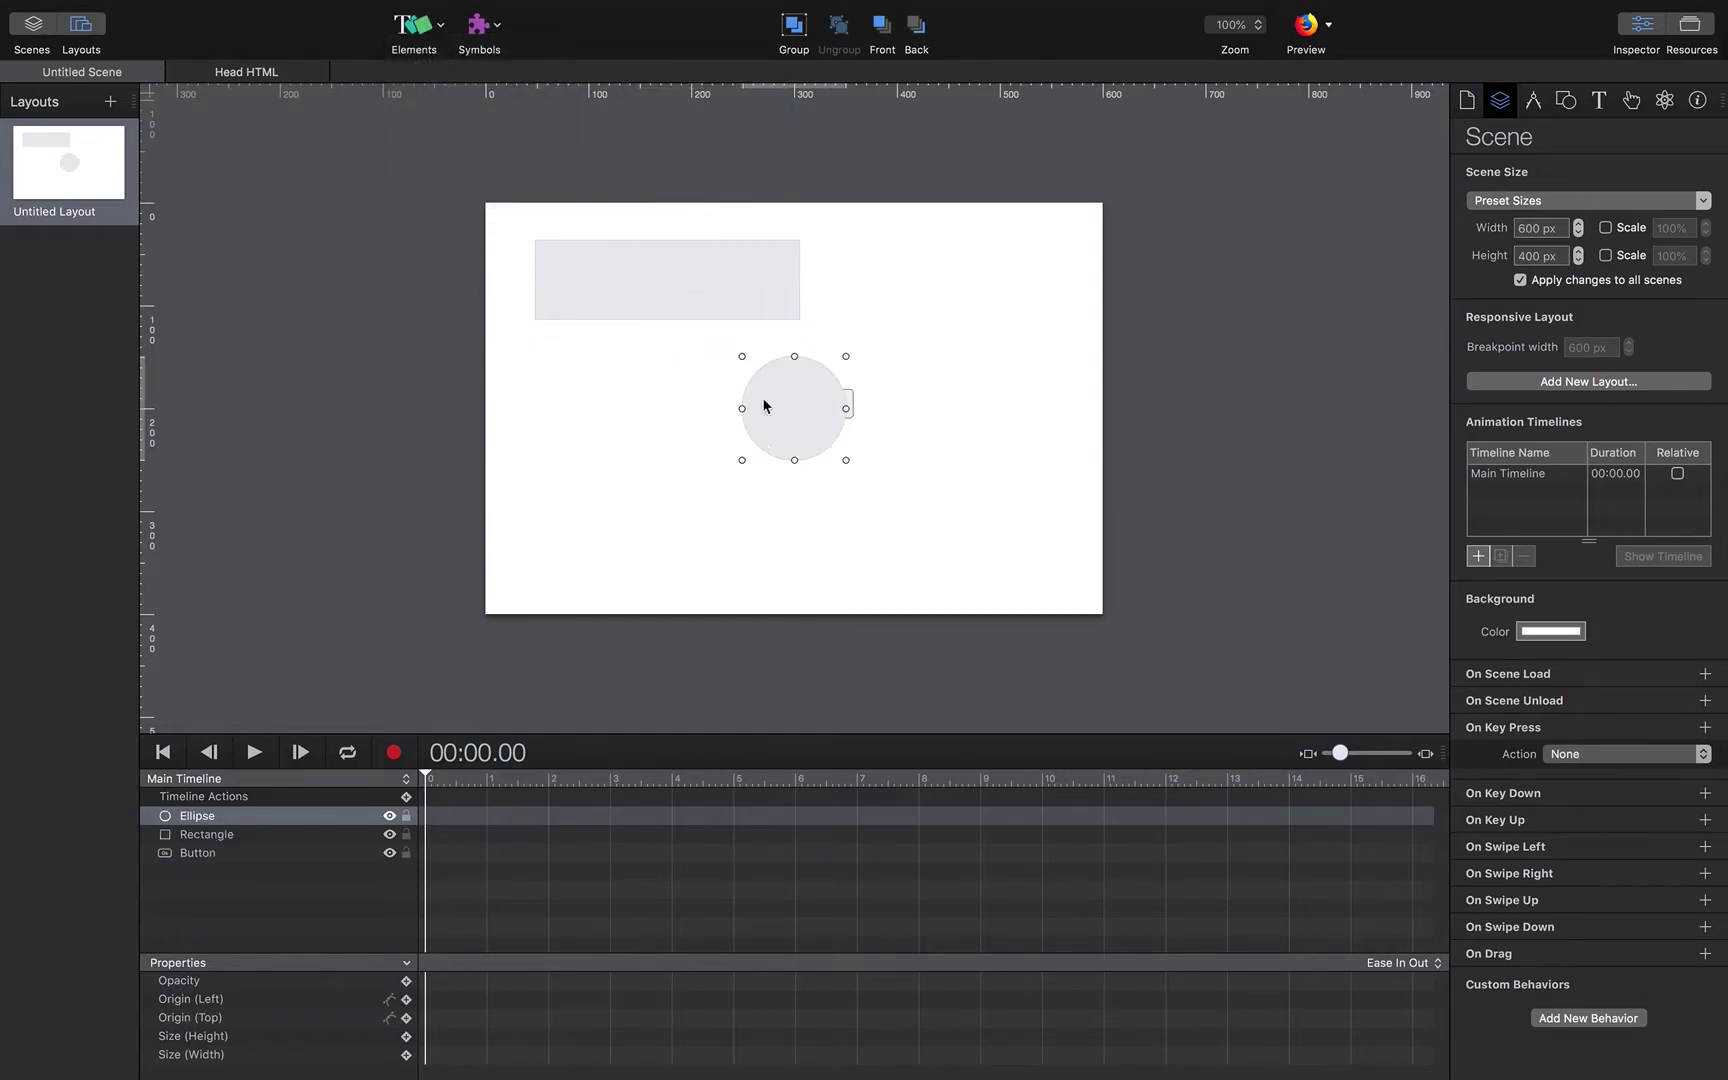
left_click_drag(761, 397, 577, 395)
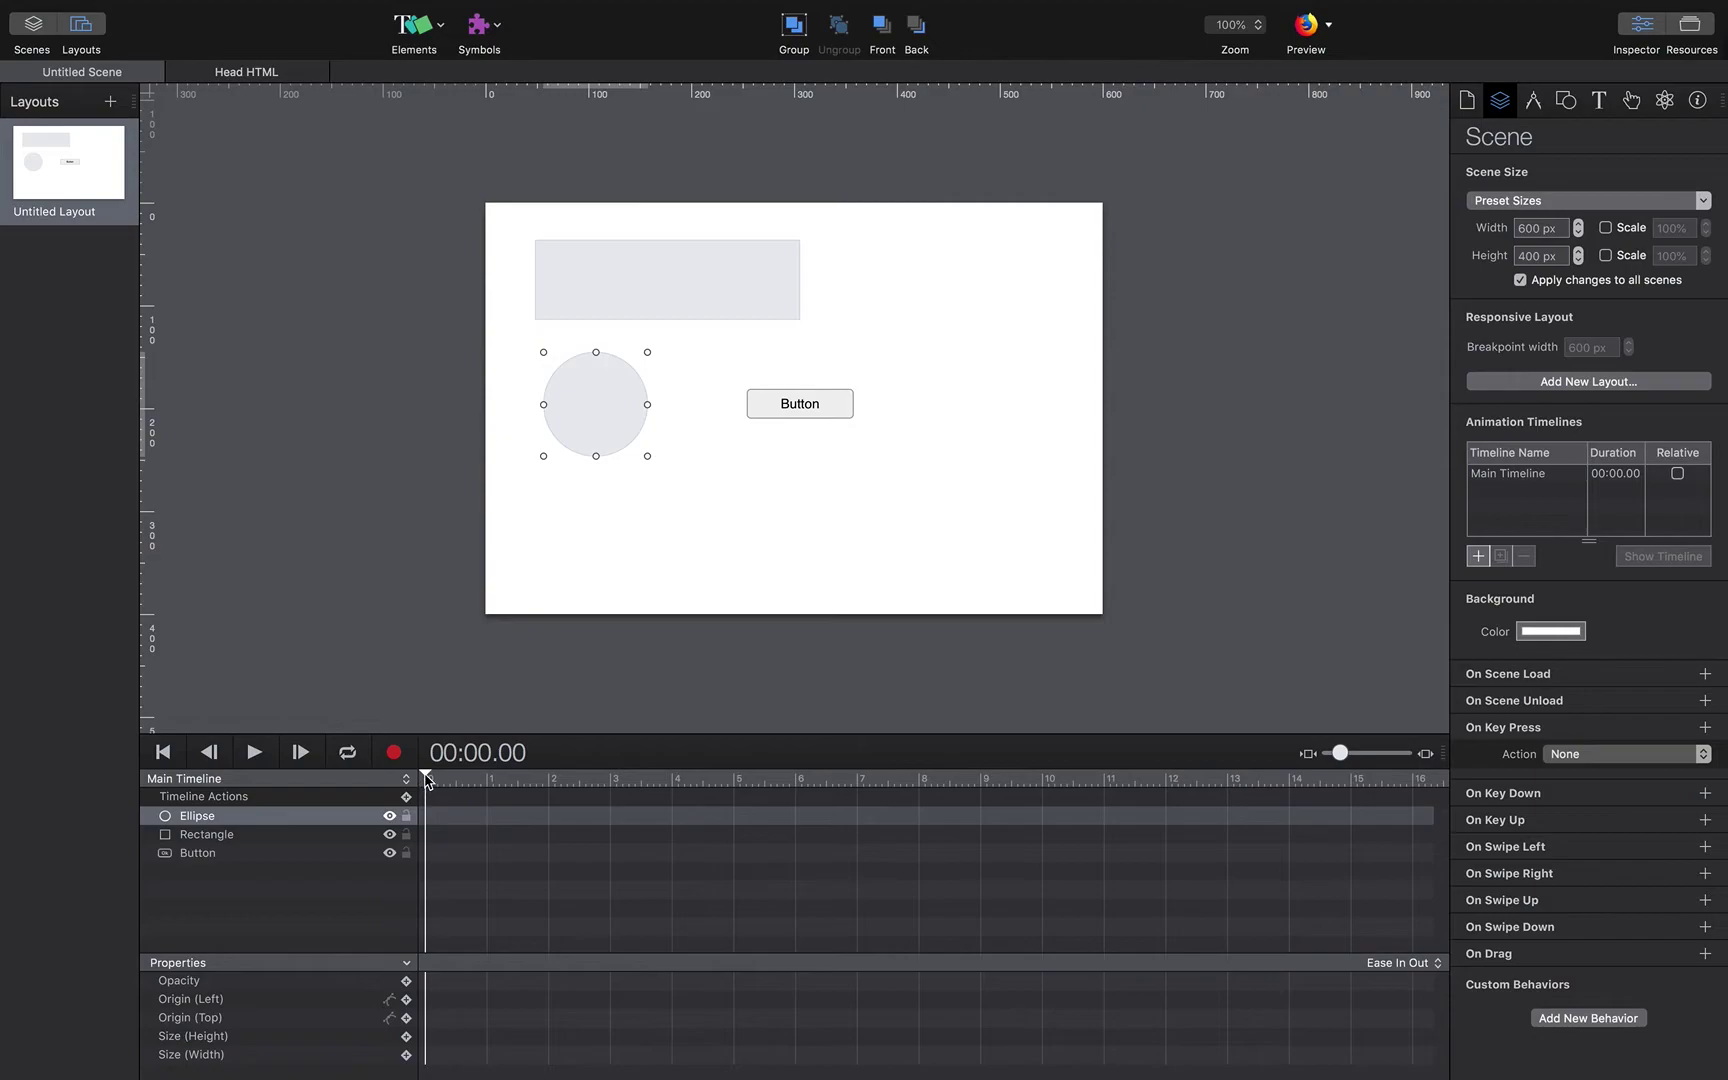
left_click_drag(429, 777, 626, 787)
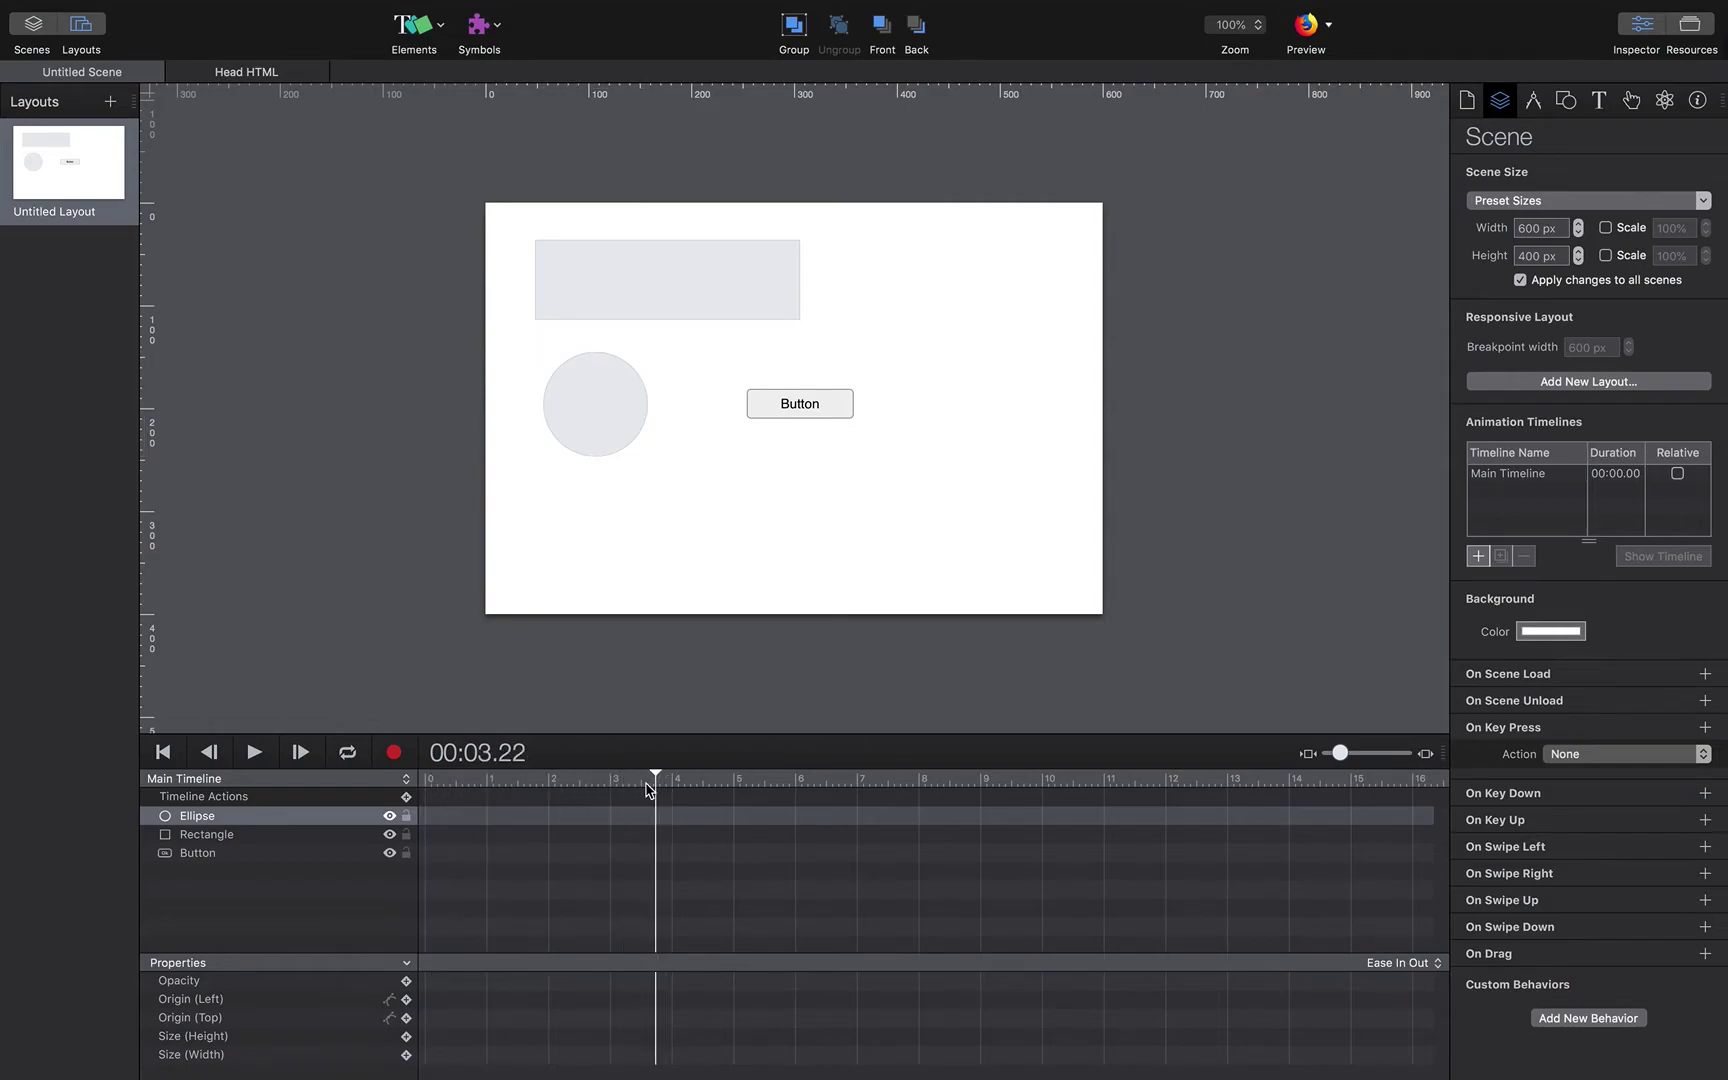
left_click_drag(648, 790, 424, 791)
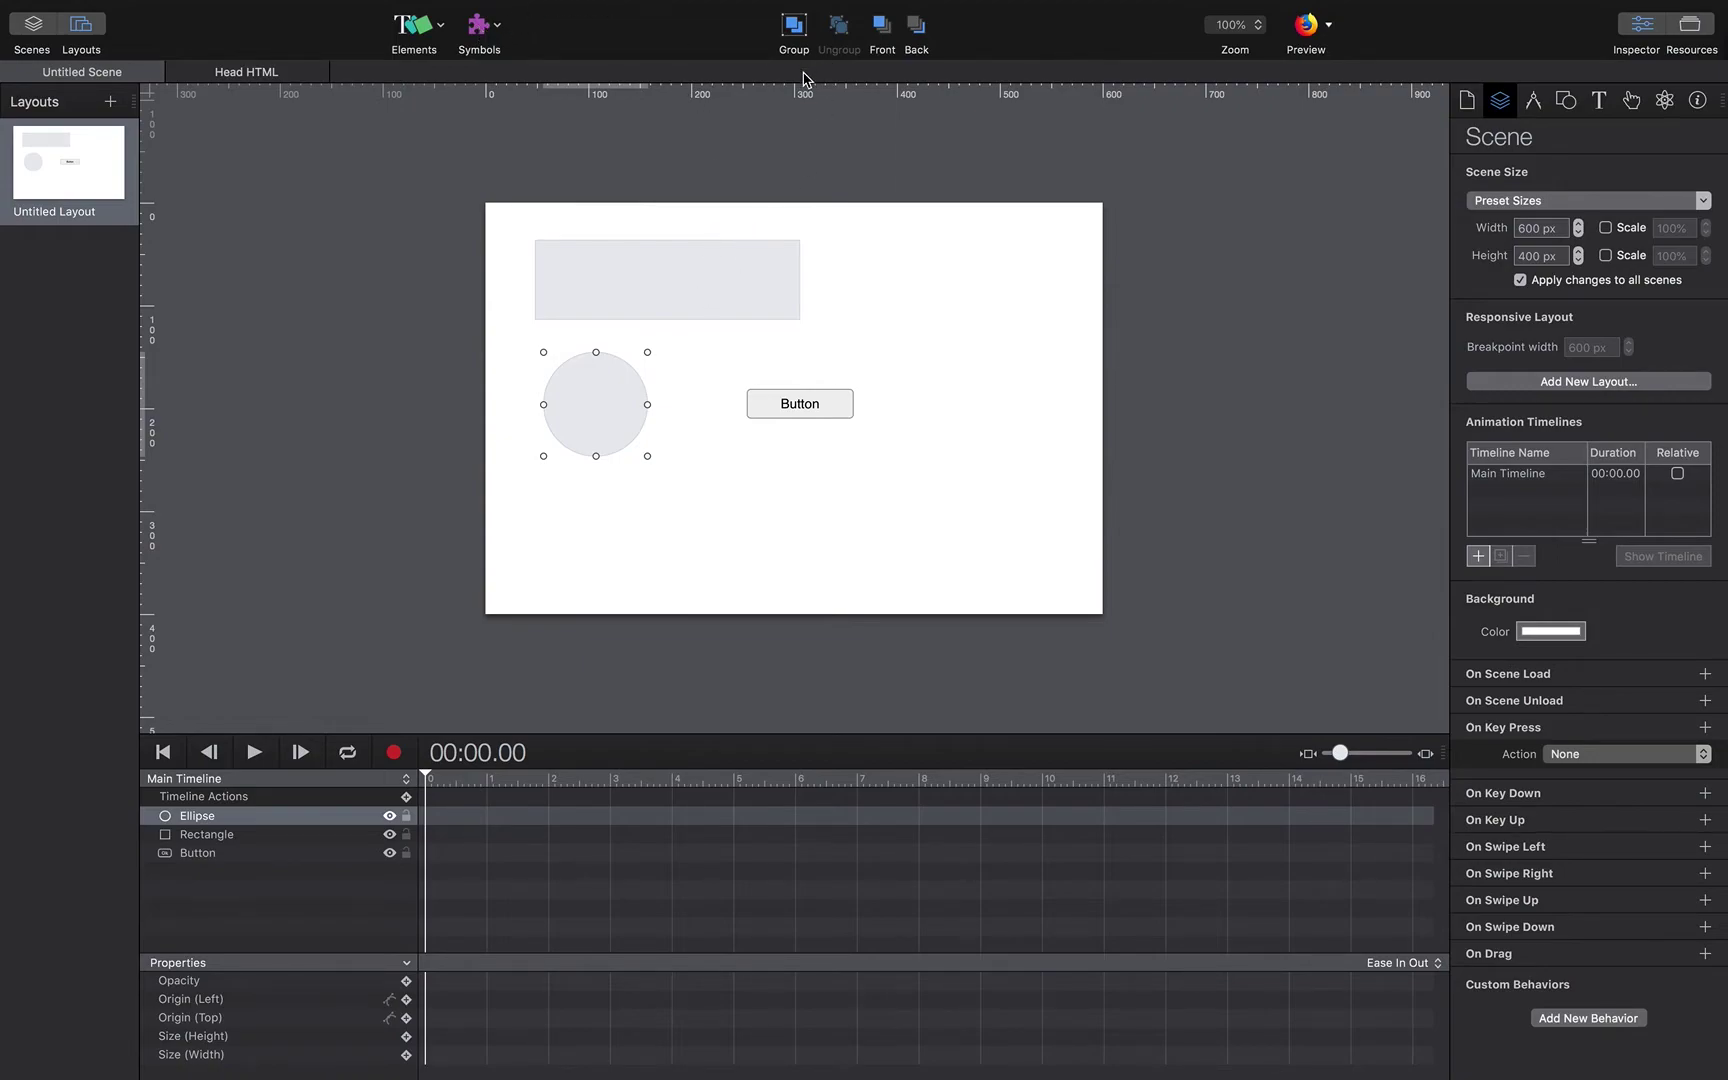
Group the rectangle and circle, nudge them left, ungroup them, then check the preview browser list.
left_click(601, 304, "shift")
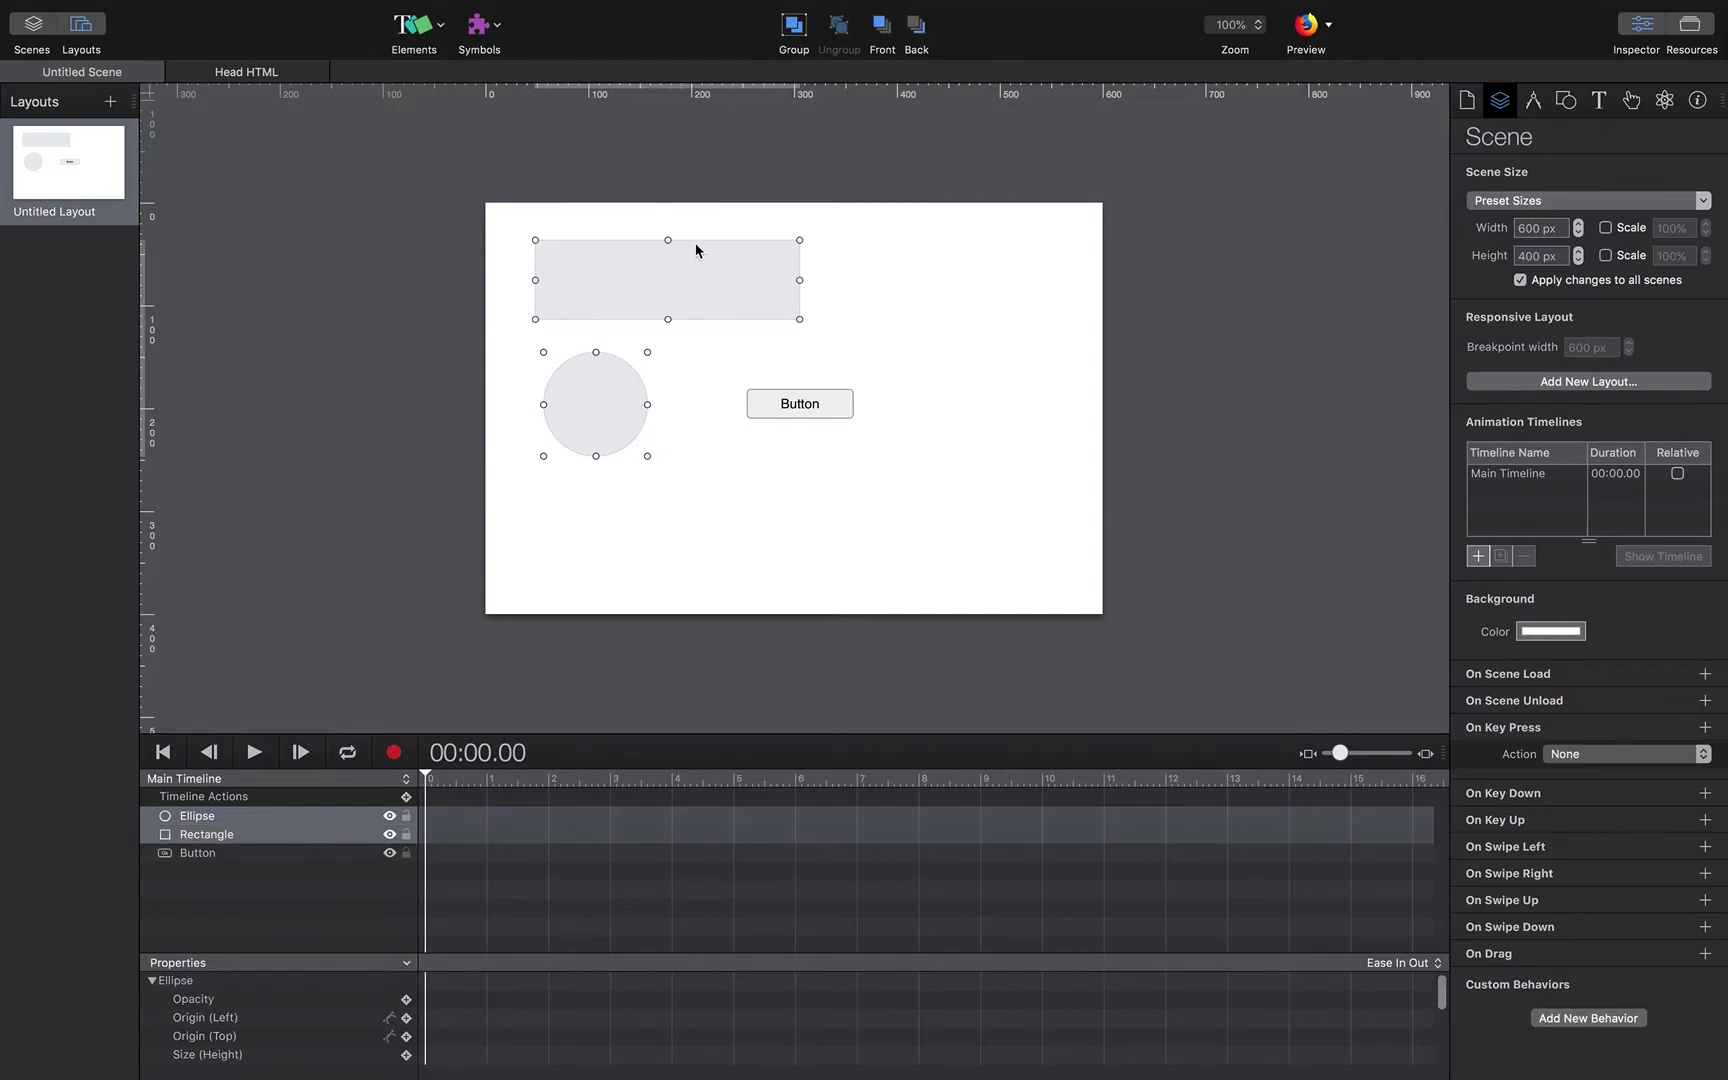
left_click(792, 28)
left_click_drag(729, 285, 689, 299)
left_click(839, 28)
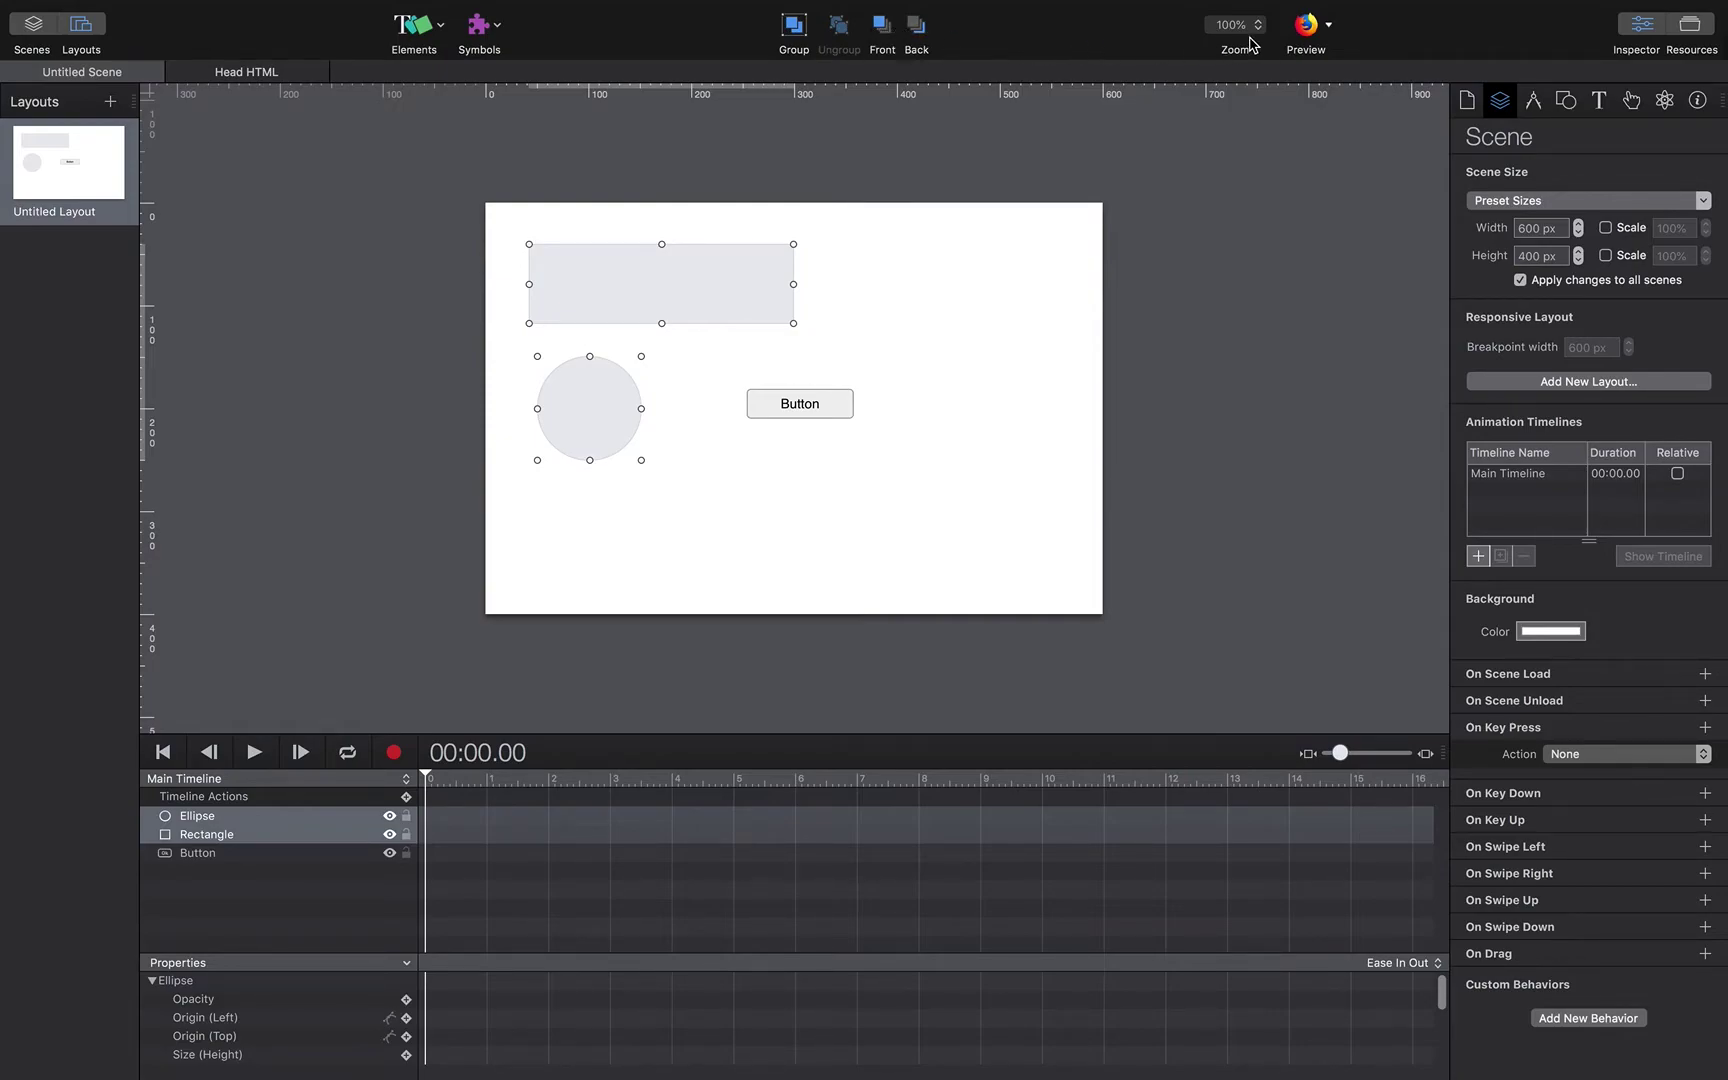
left_click(1328, 25)
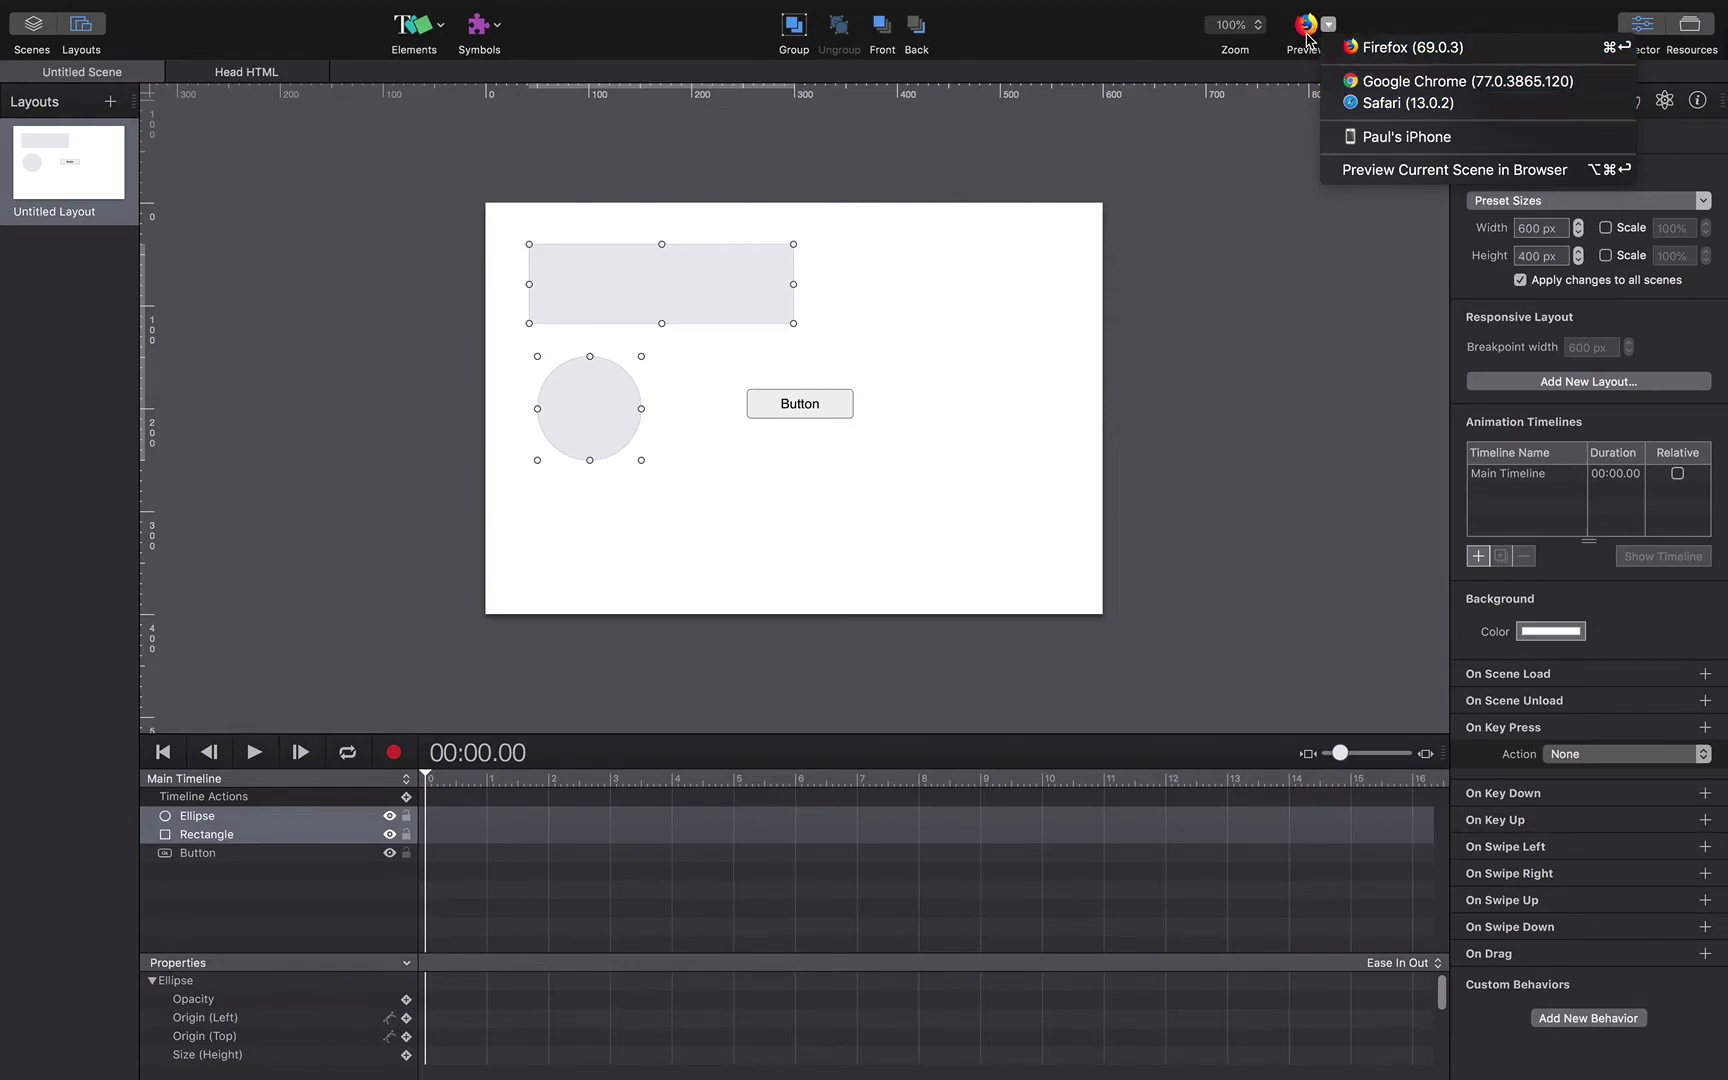
left_click(1312, 40)
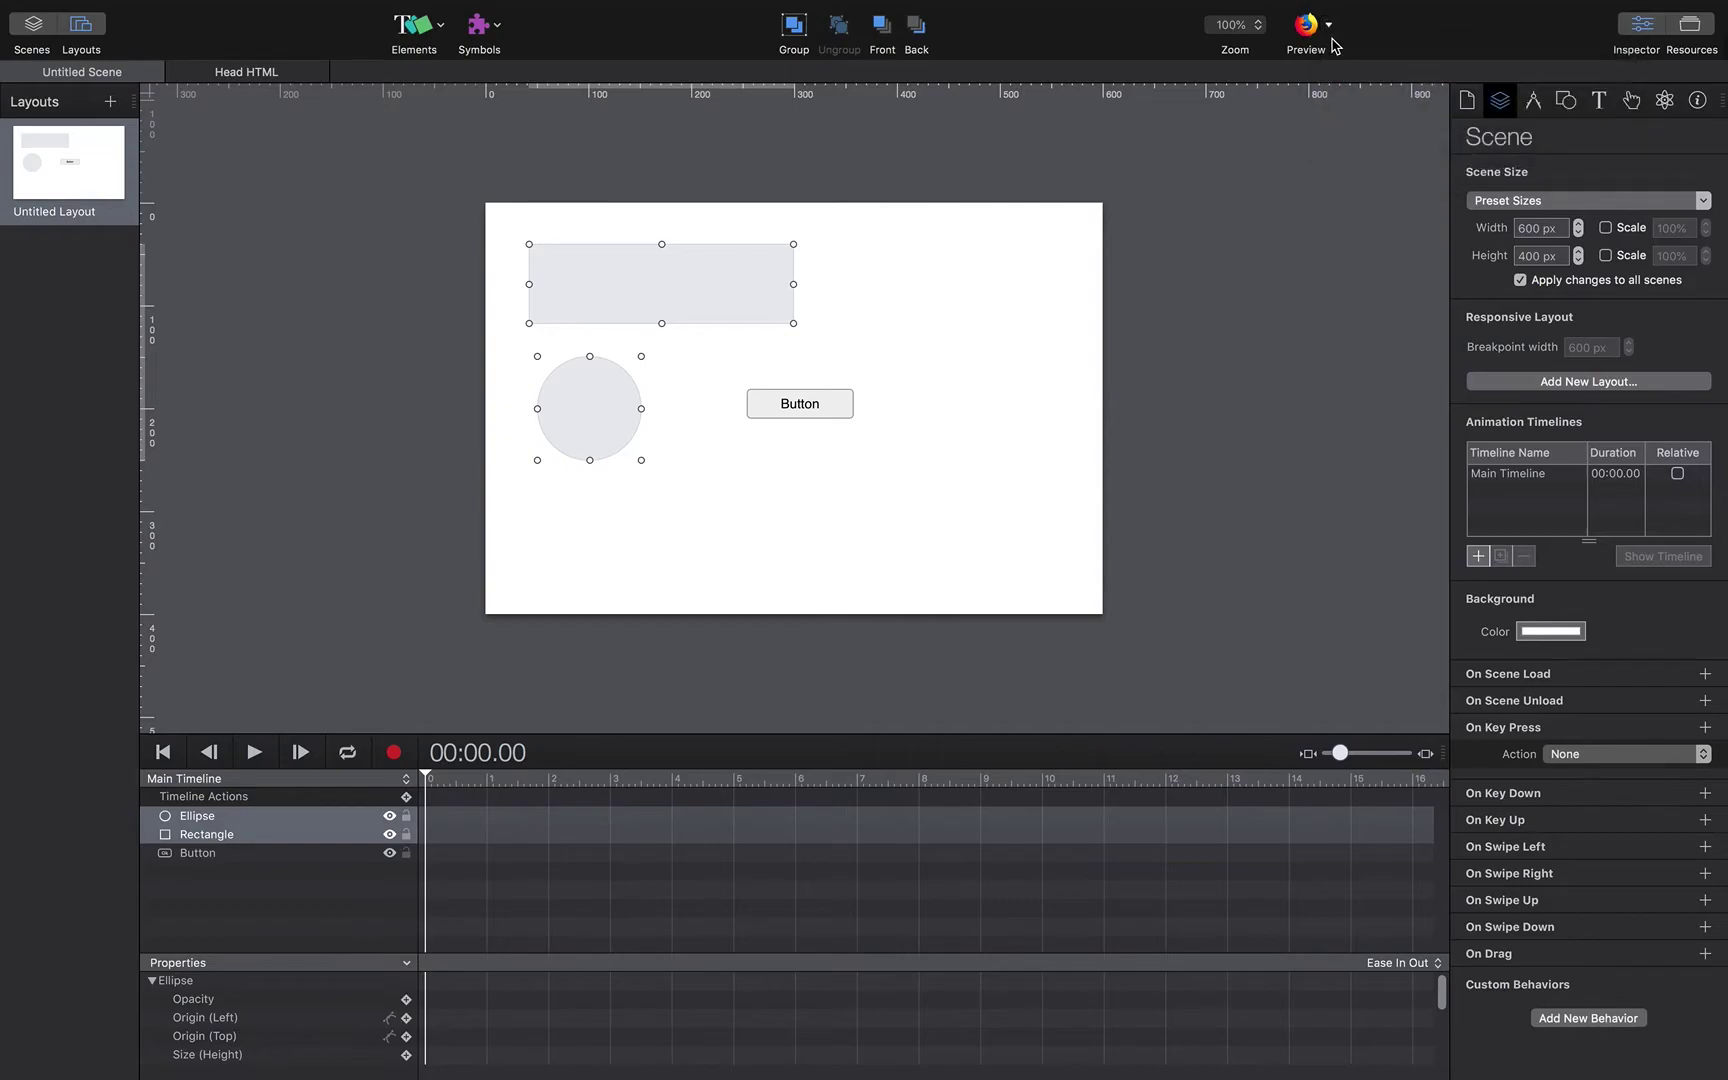
left_click(1470, 104)
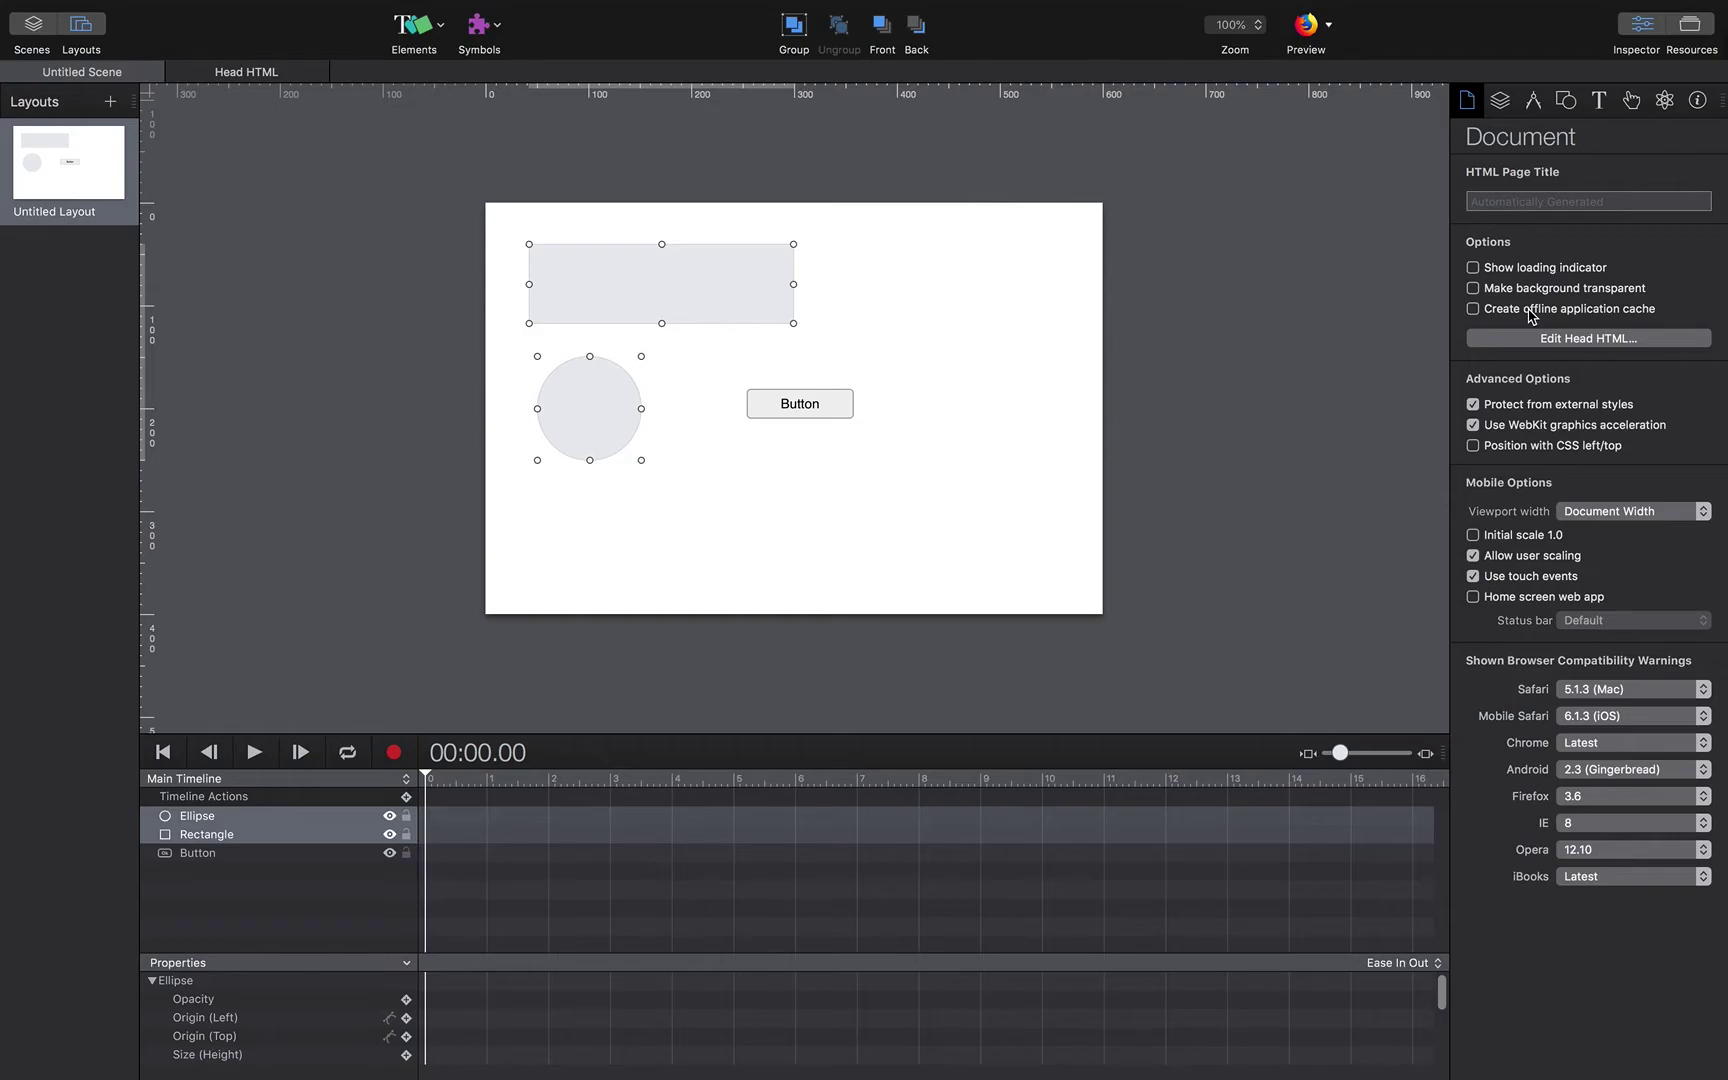
left_click(1502, 103)
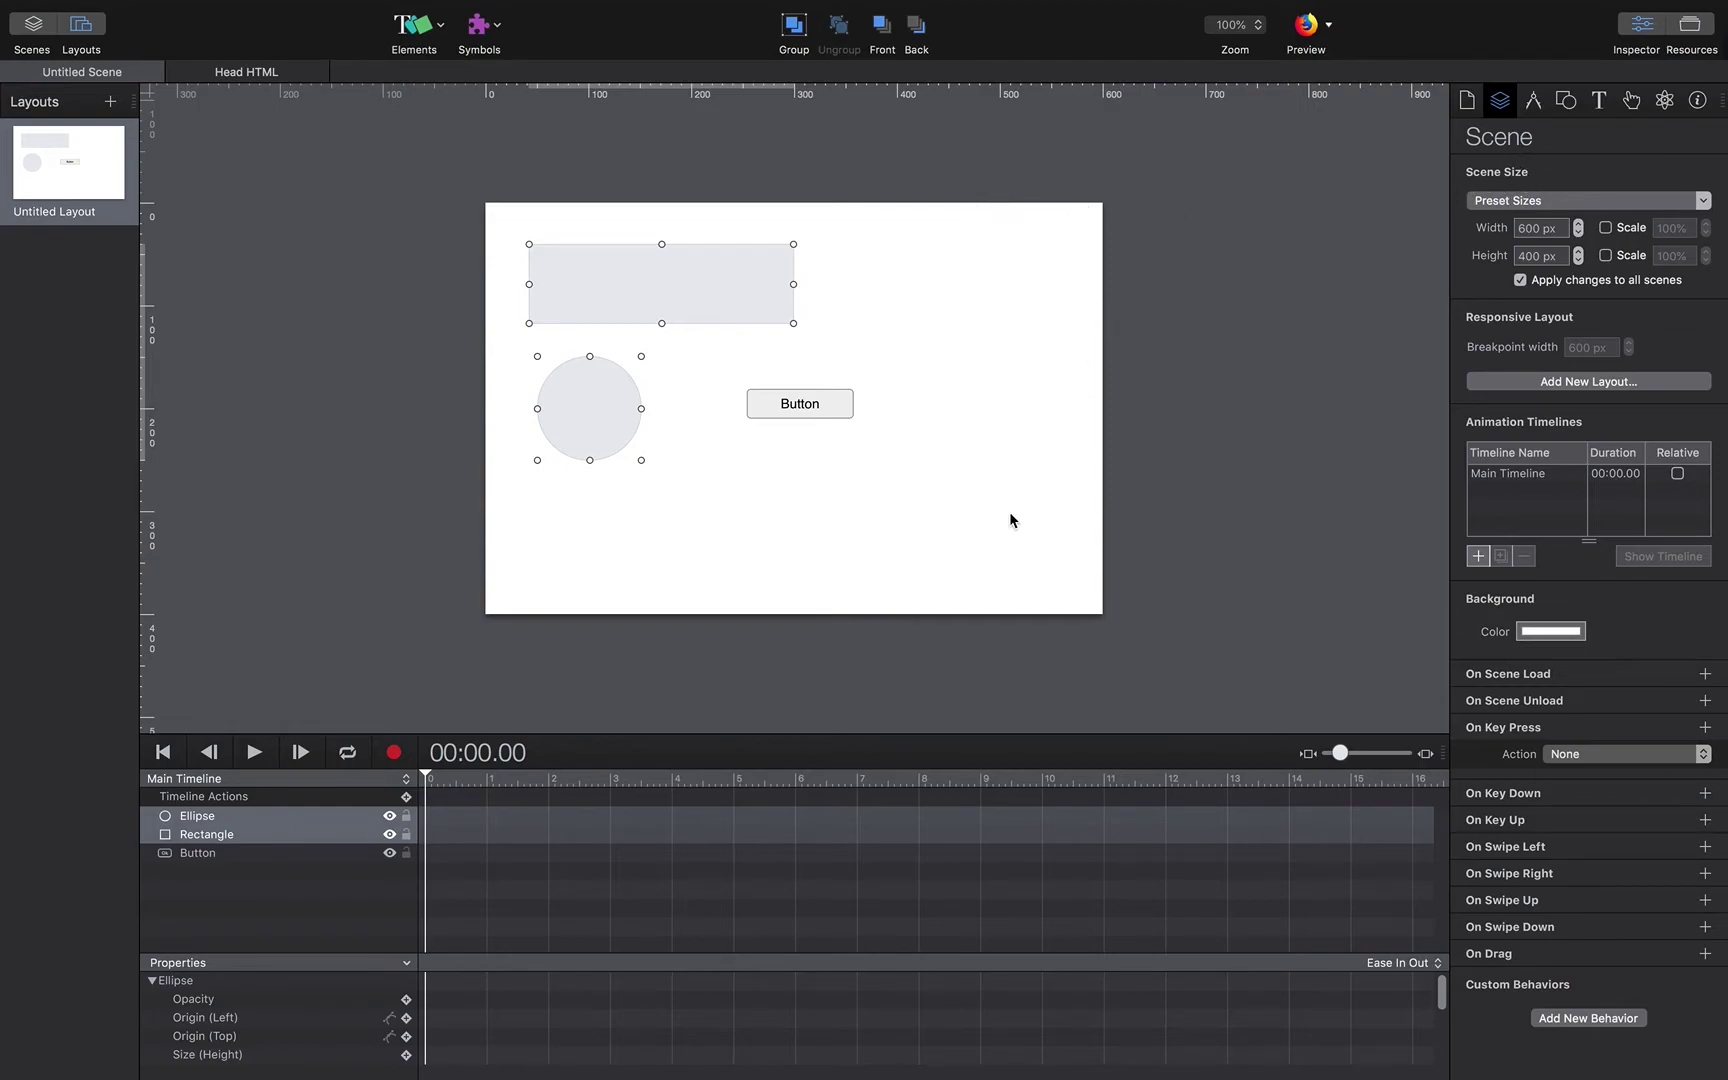
left_click(1703, 202)
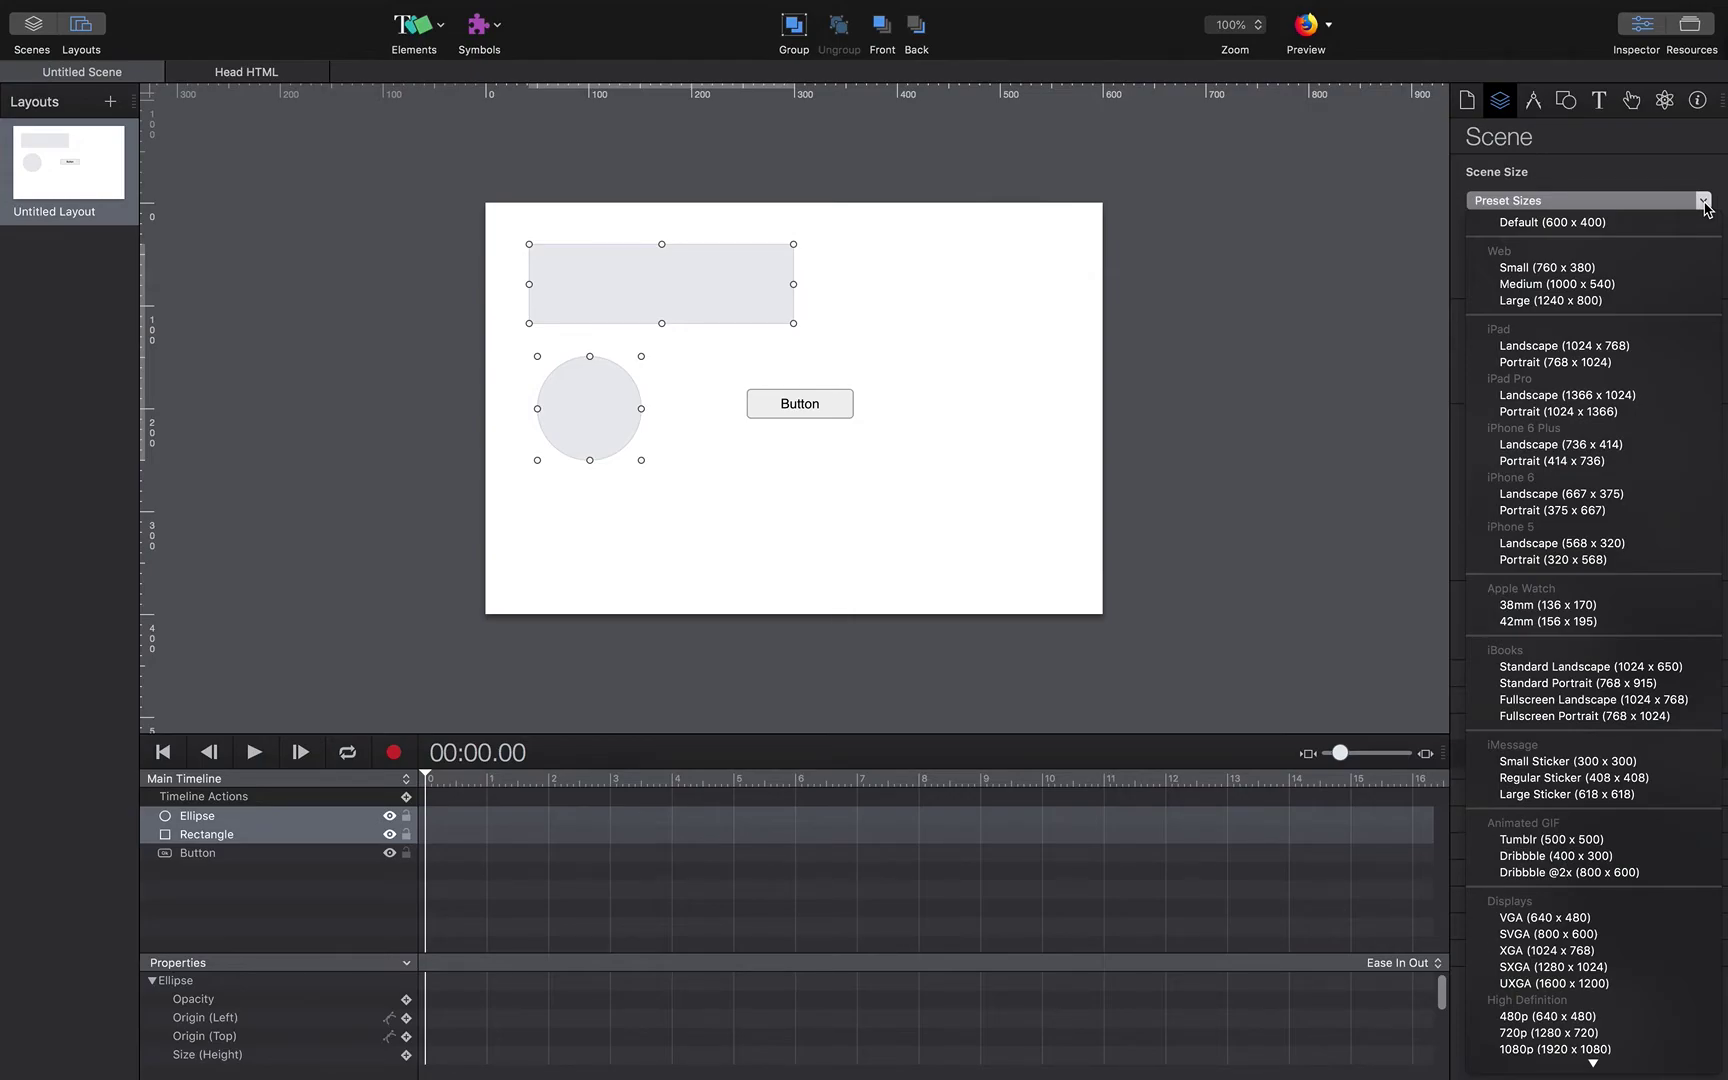
left_click(1706, 206)
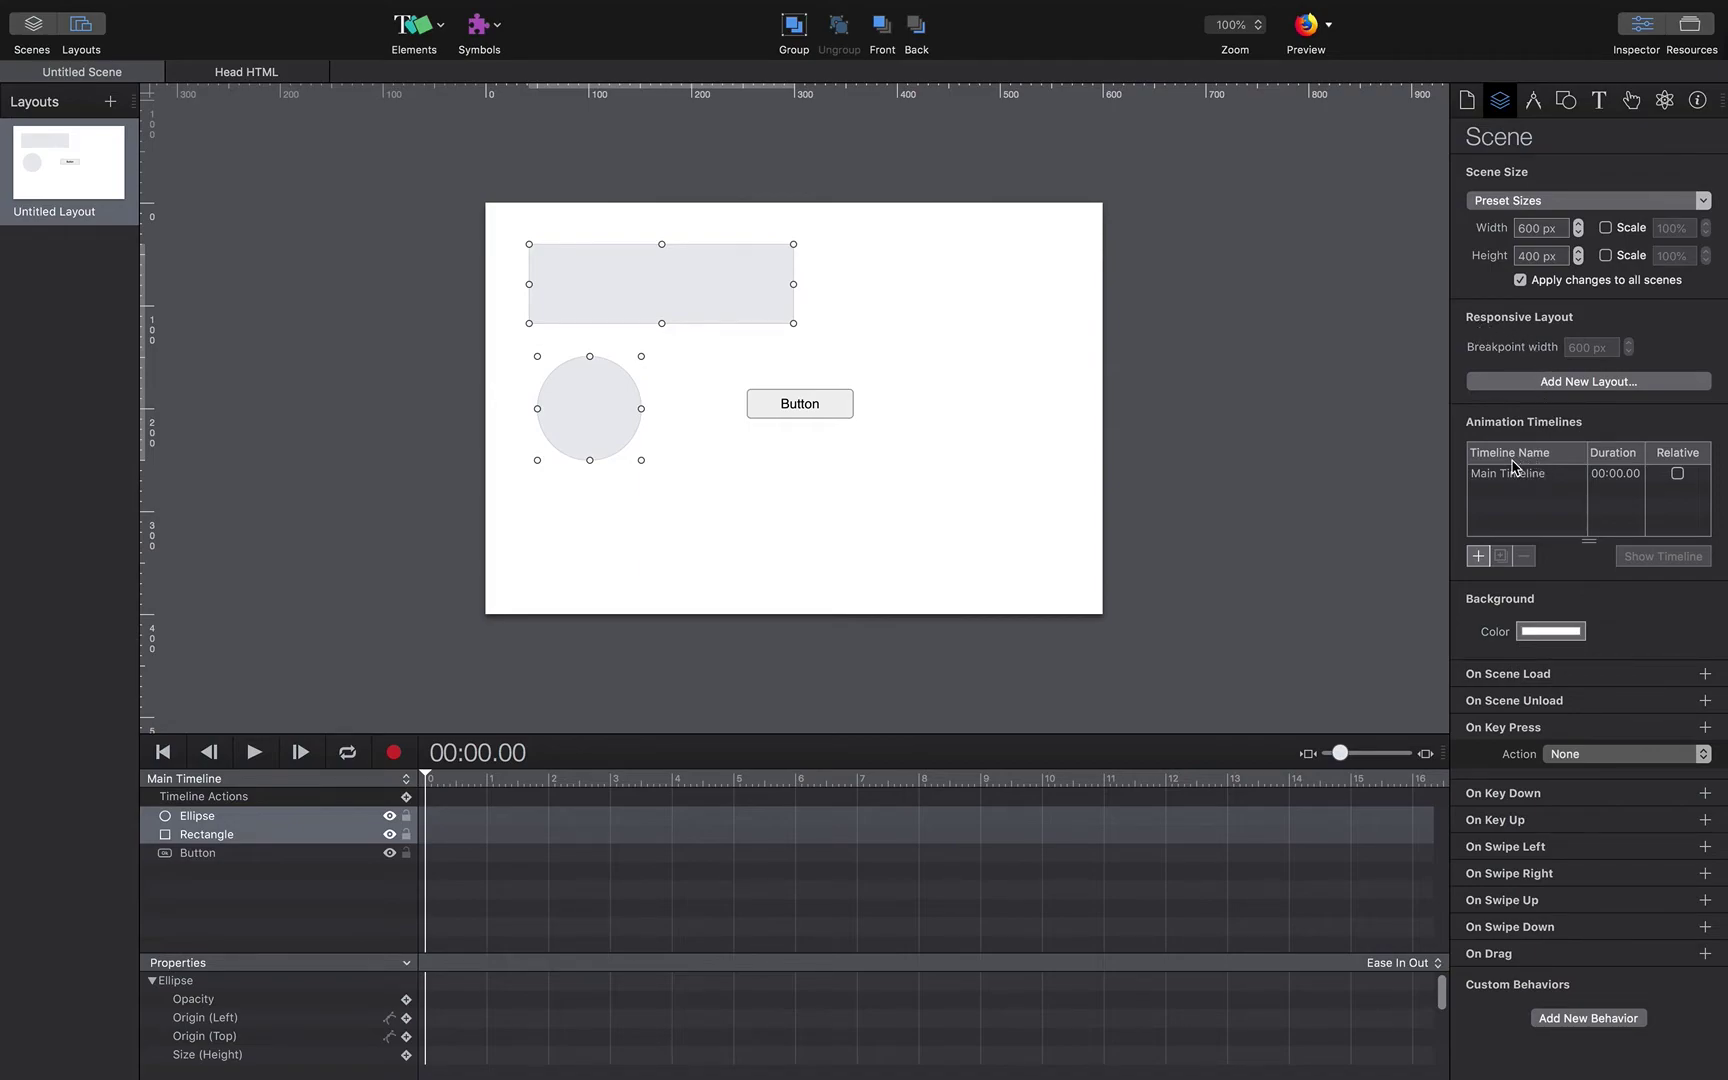
left_click(1546, 637)
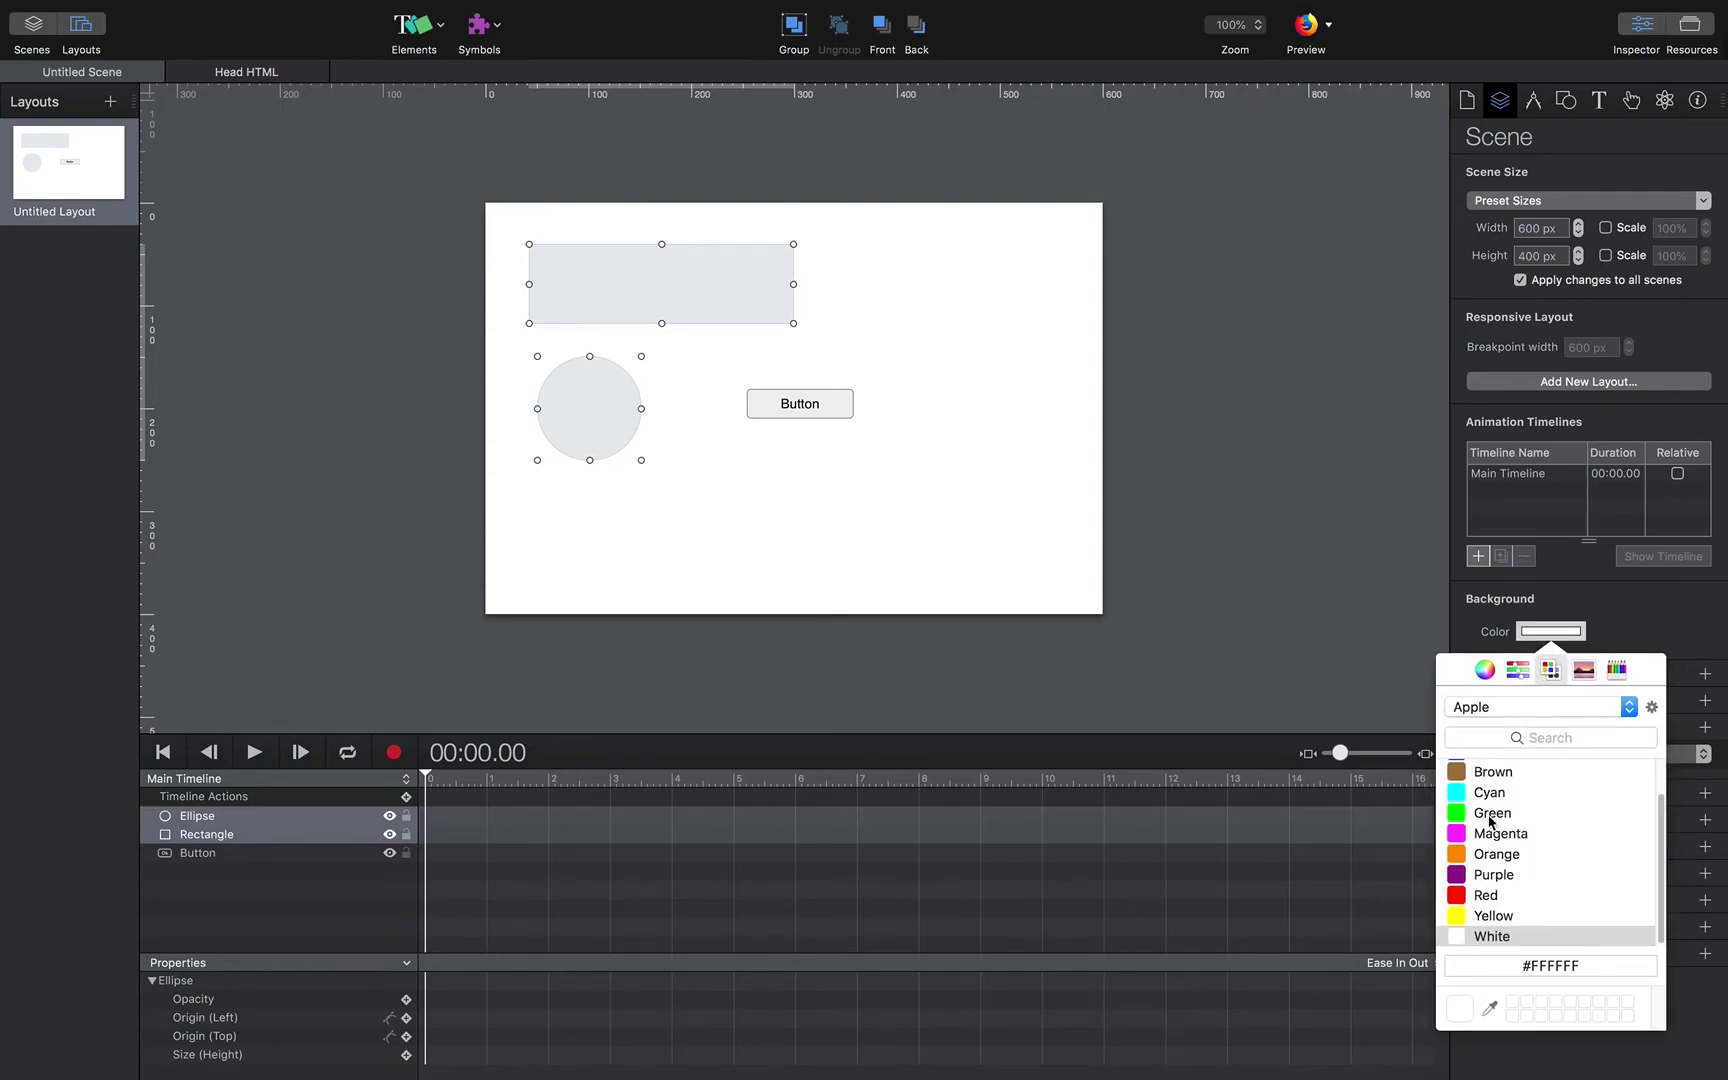
left_click(1474, 860)
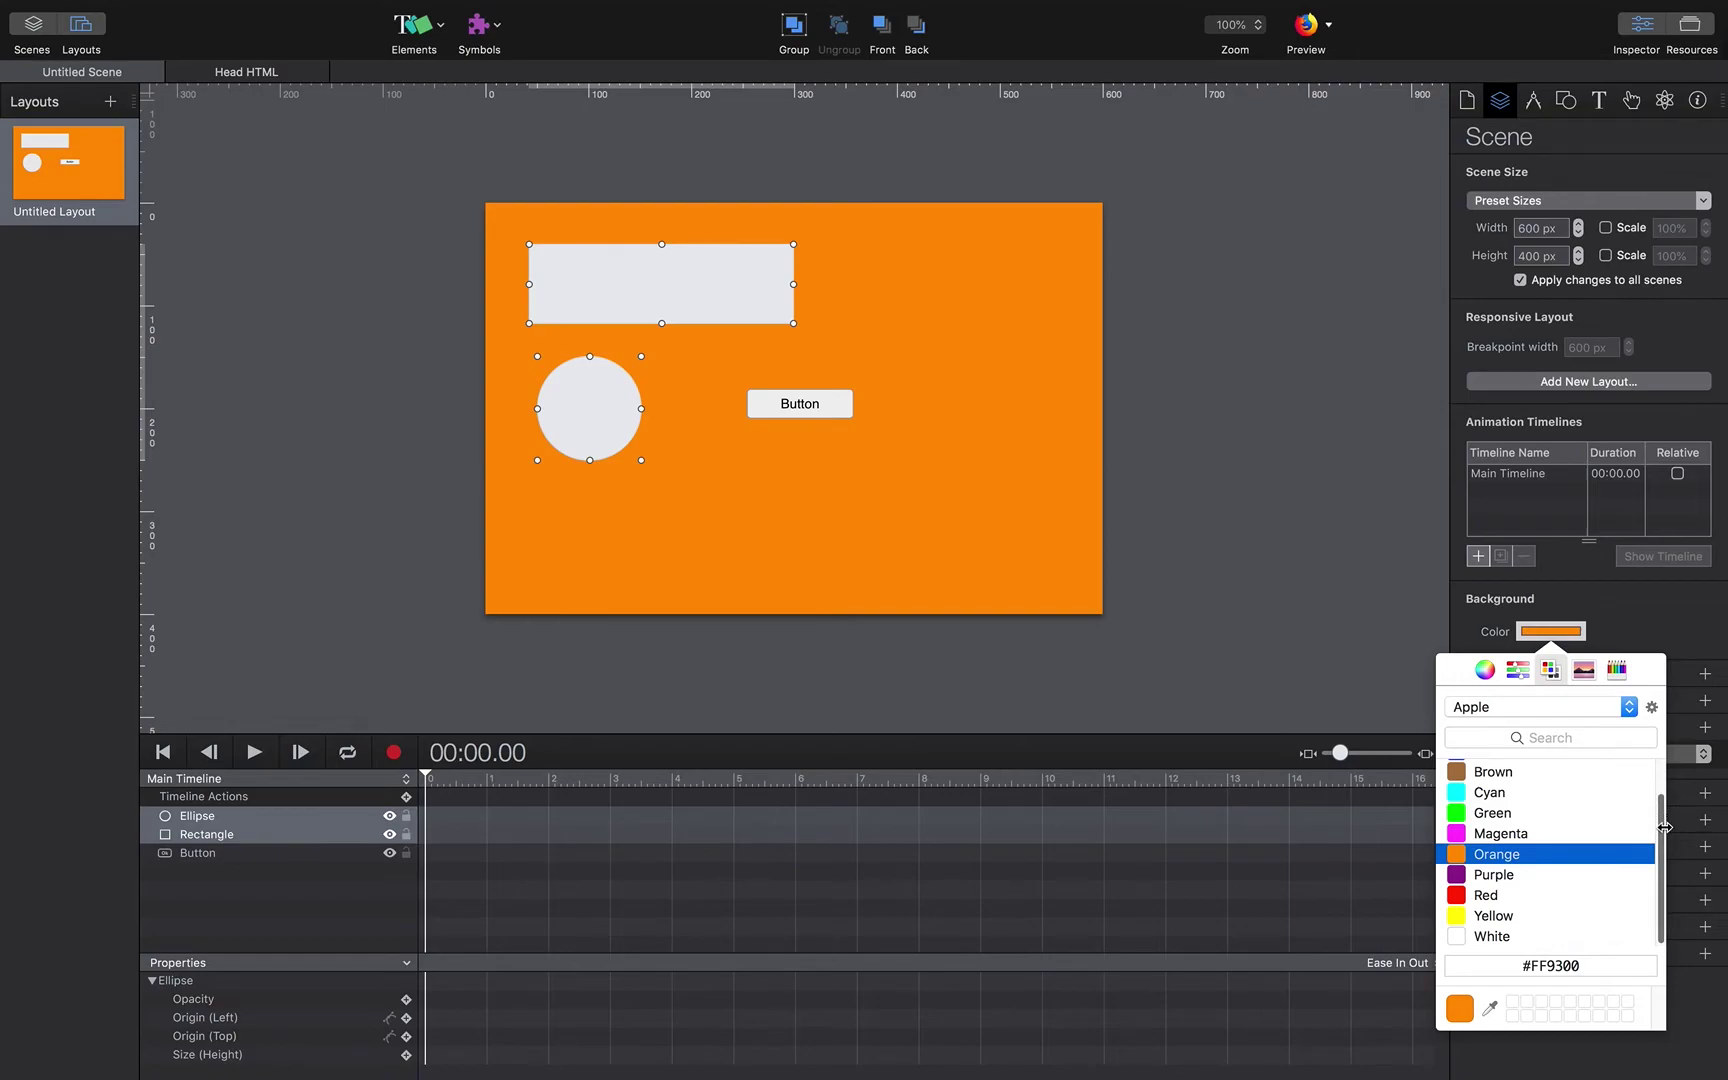
left_click(1478, 936)
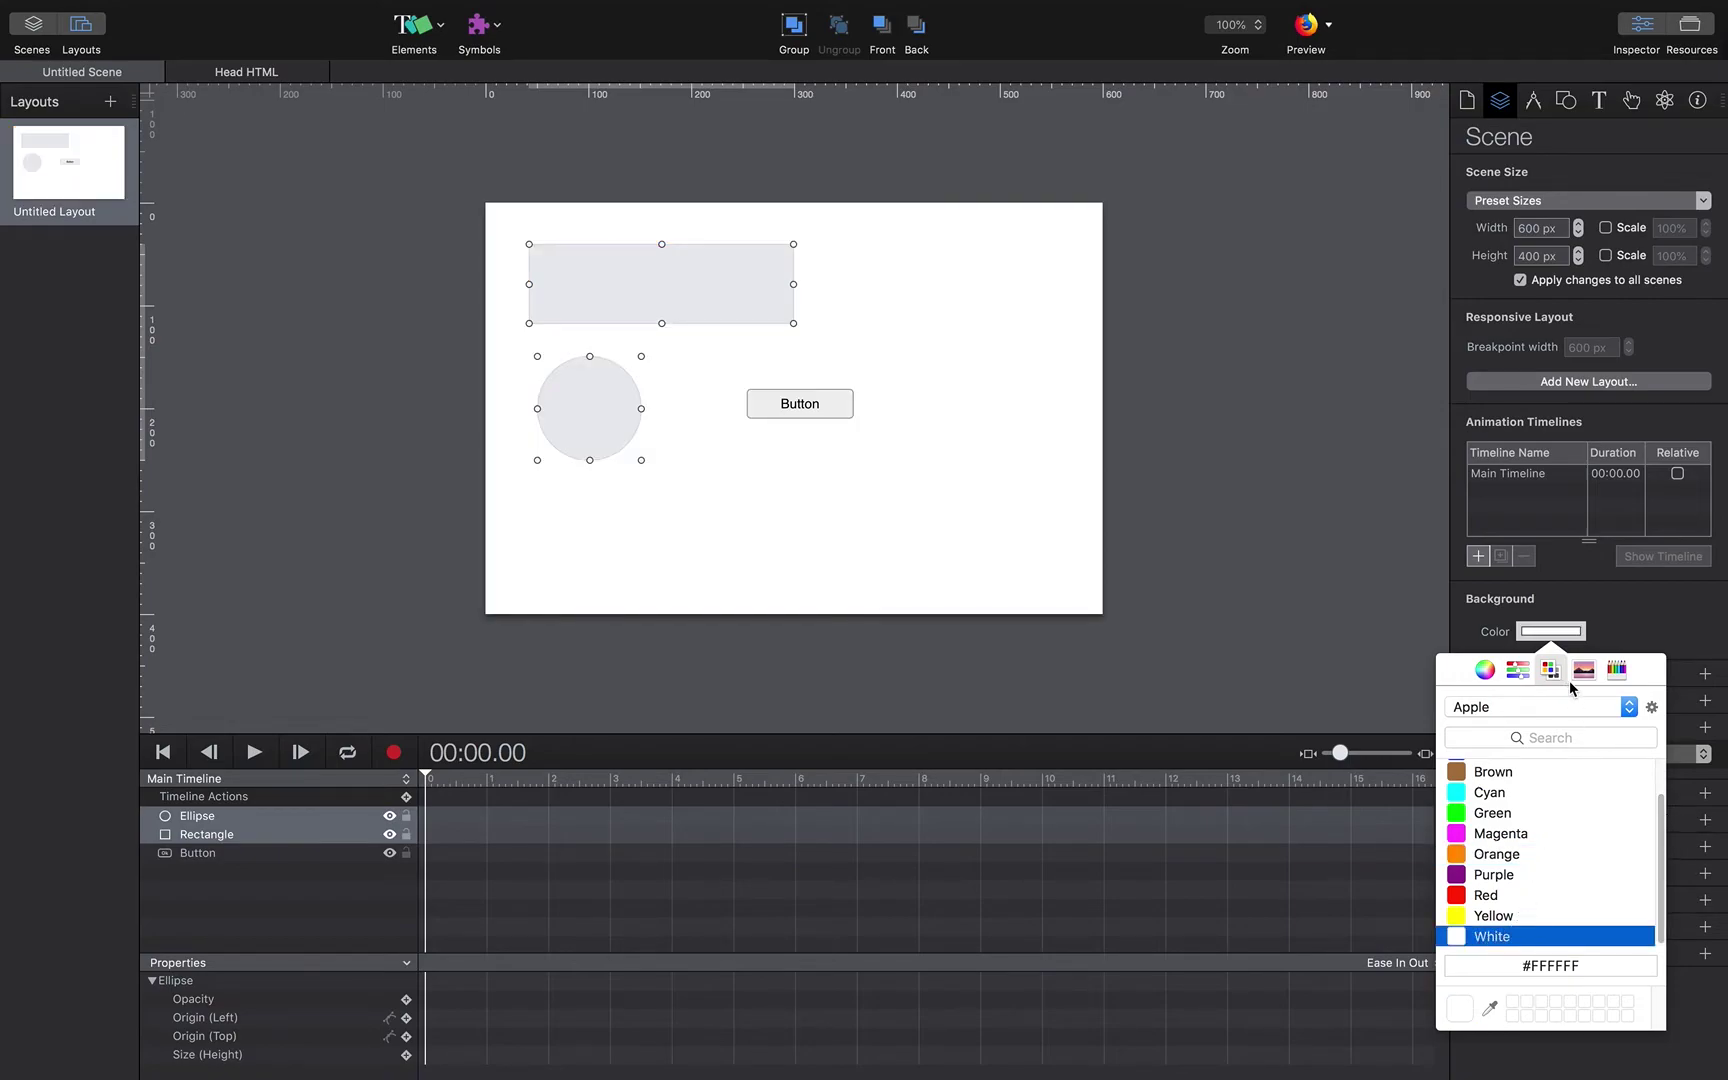
left_click(1612, 648)
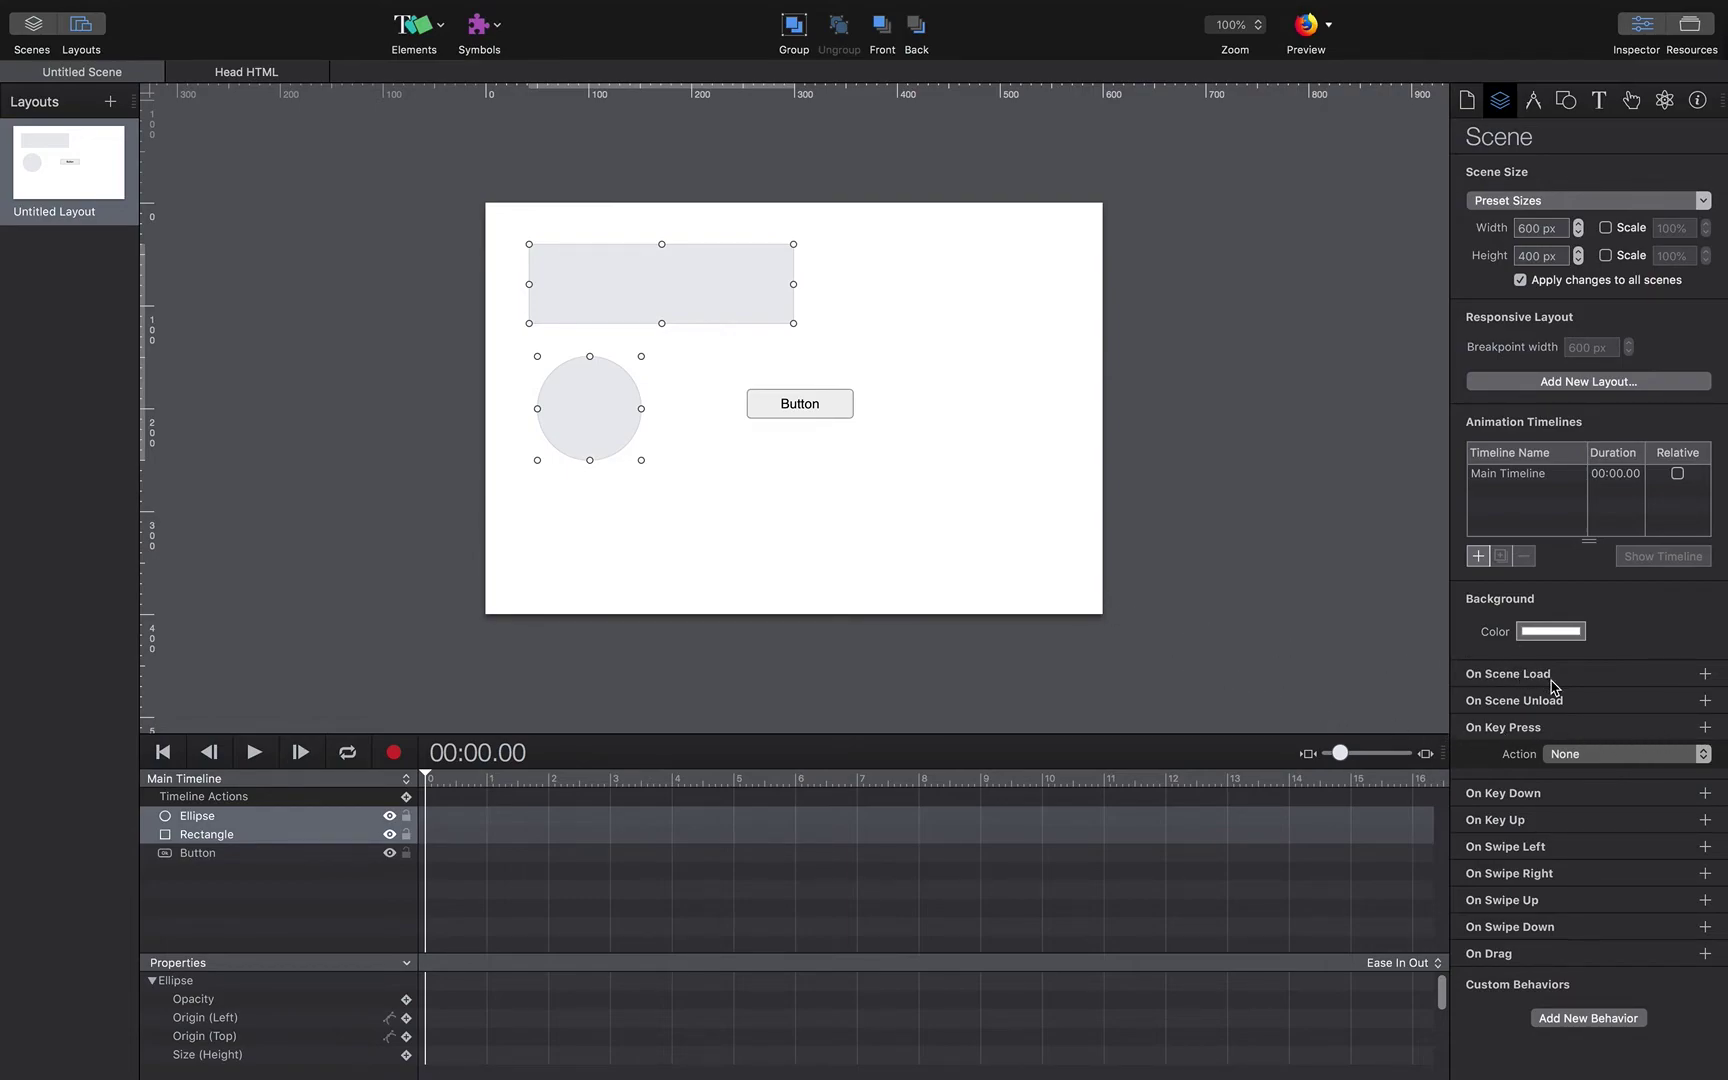
Add an On Scene Load handler without choosing an action, then show the Metrics inspector.
left_click(1705, 674)
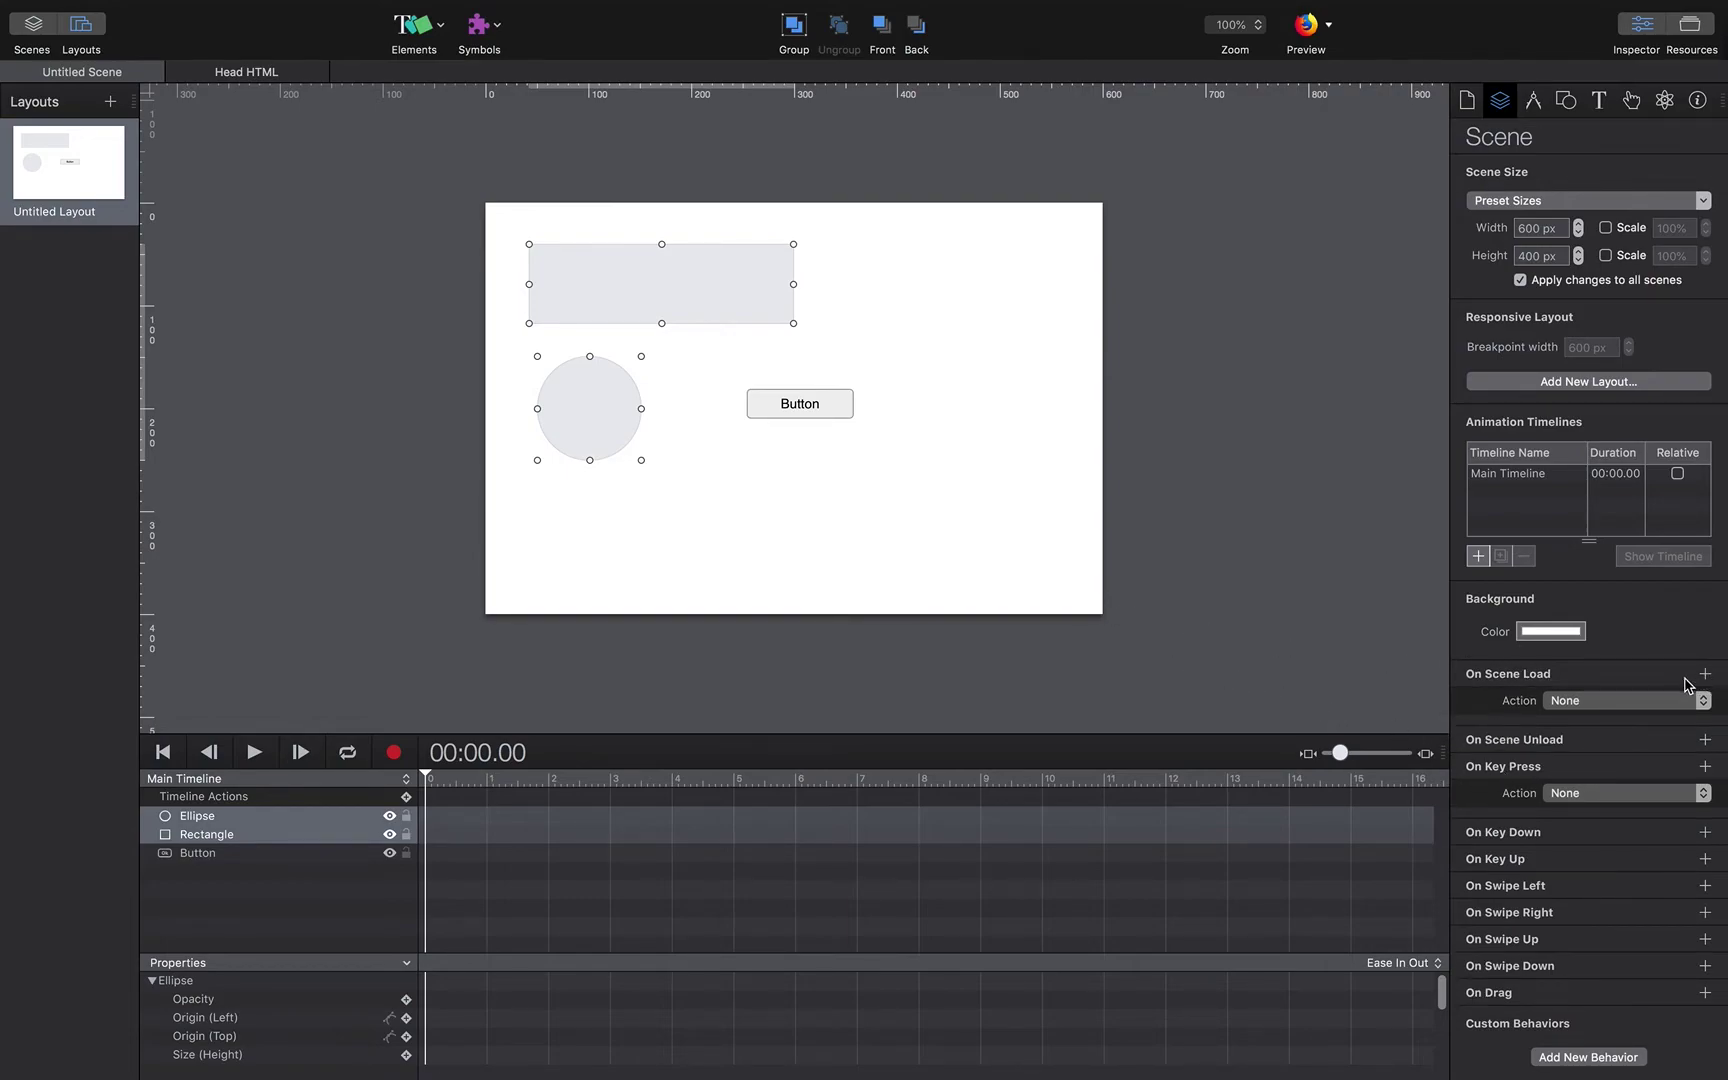
left_click(1641, 702)
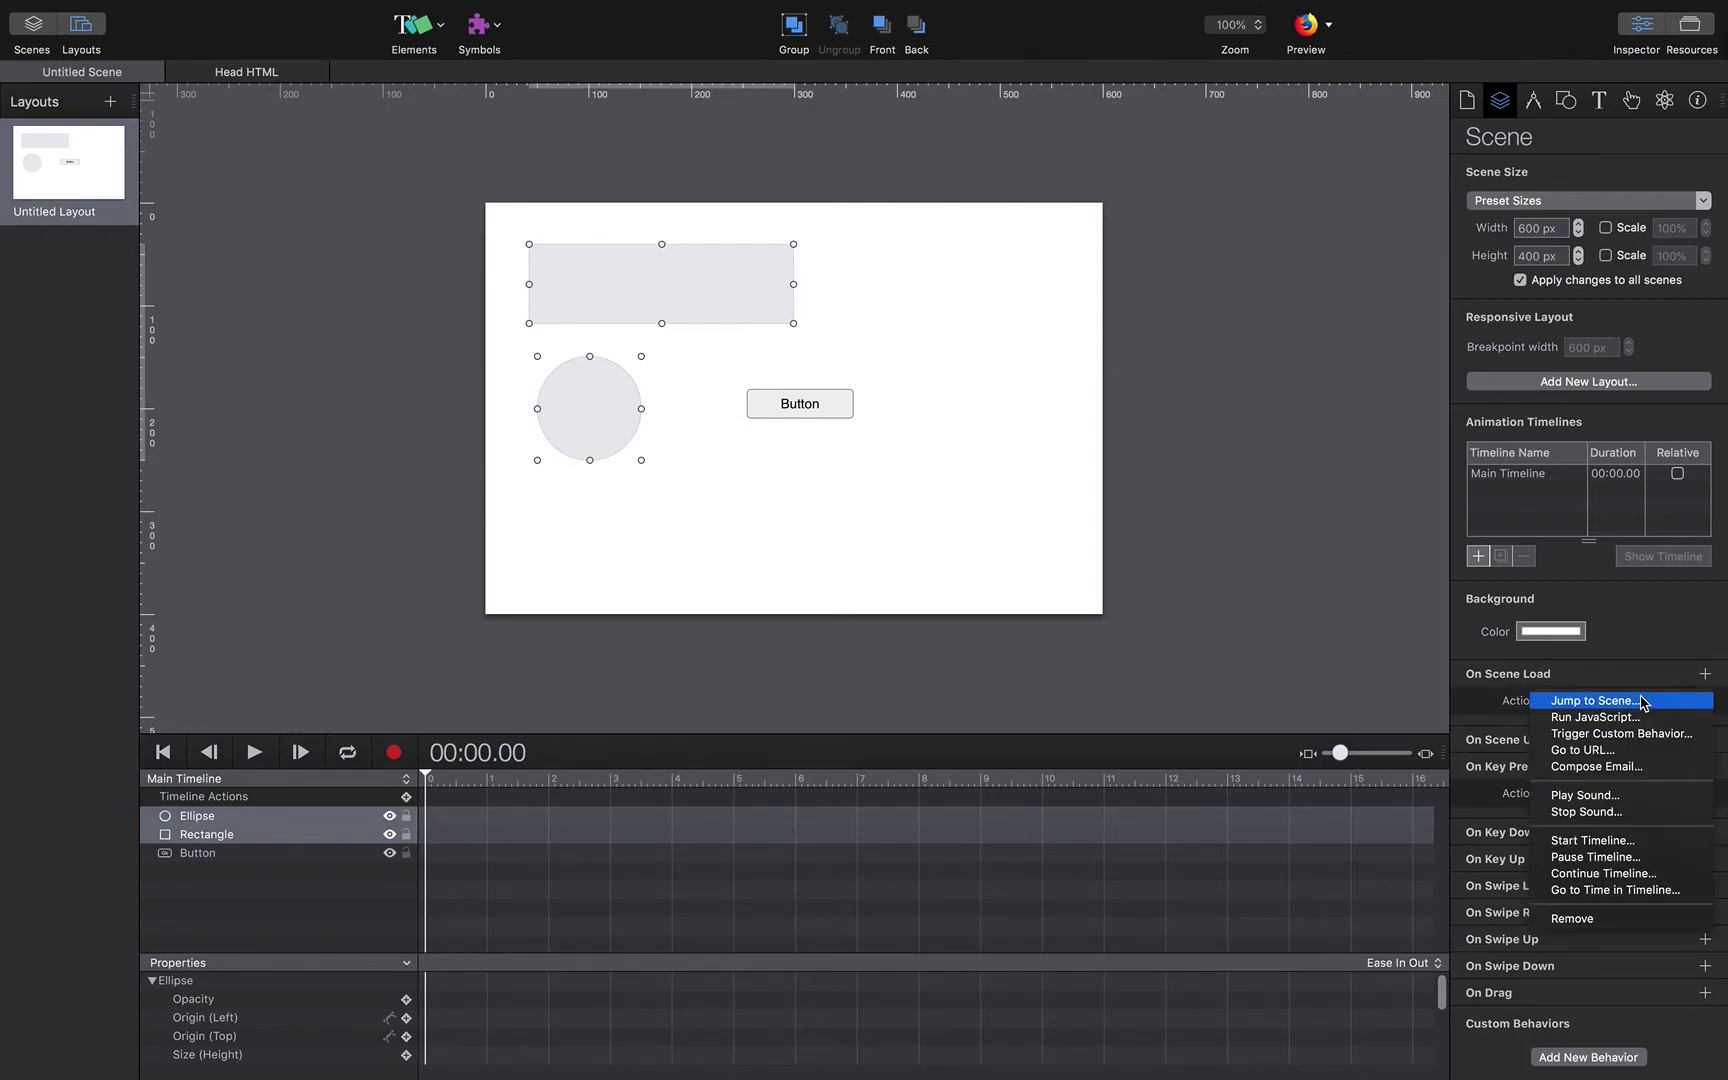
left_click(1612, 675)
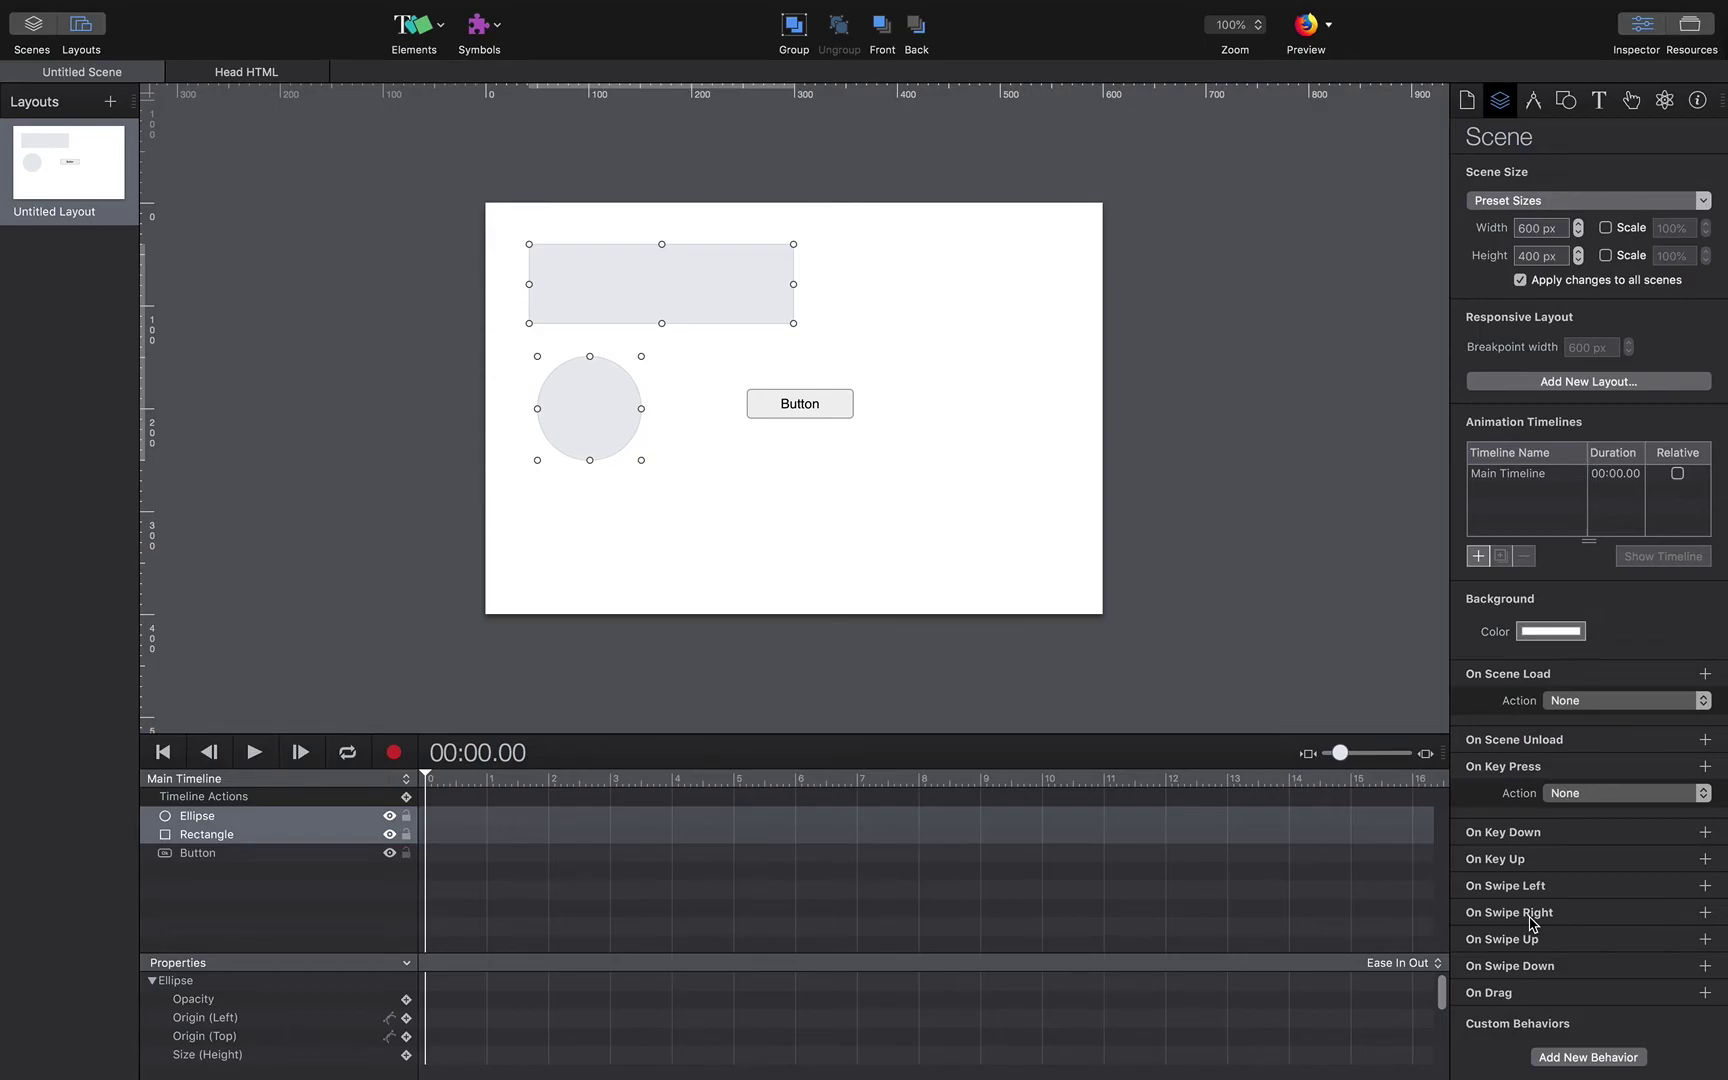
left_click(1534, 99)
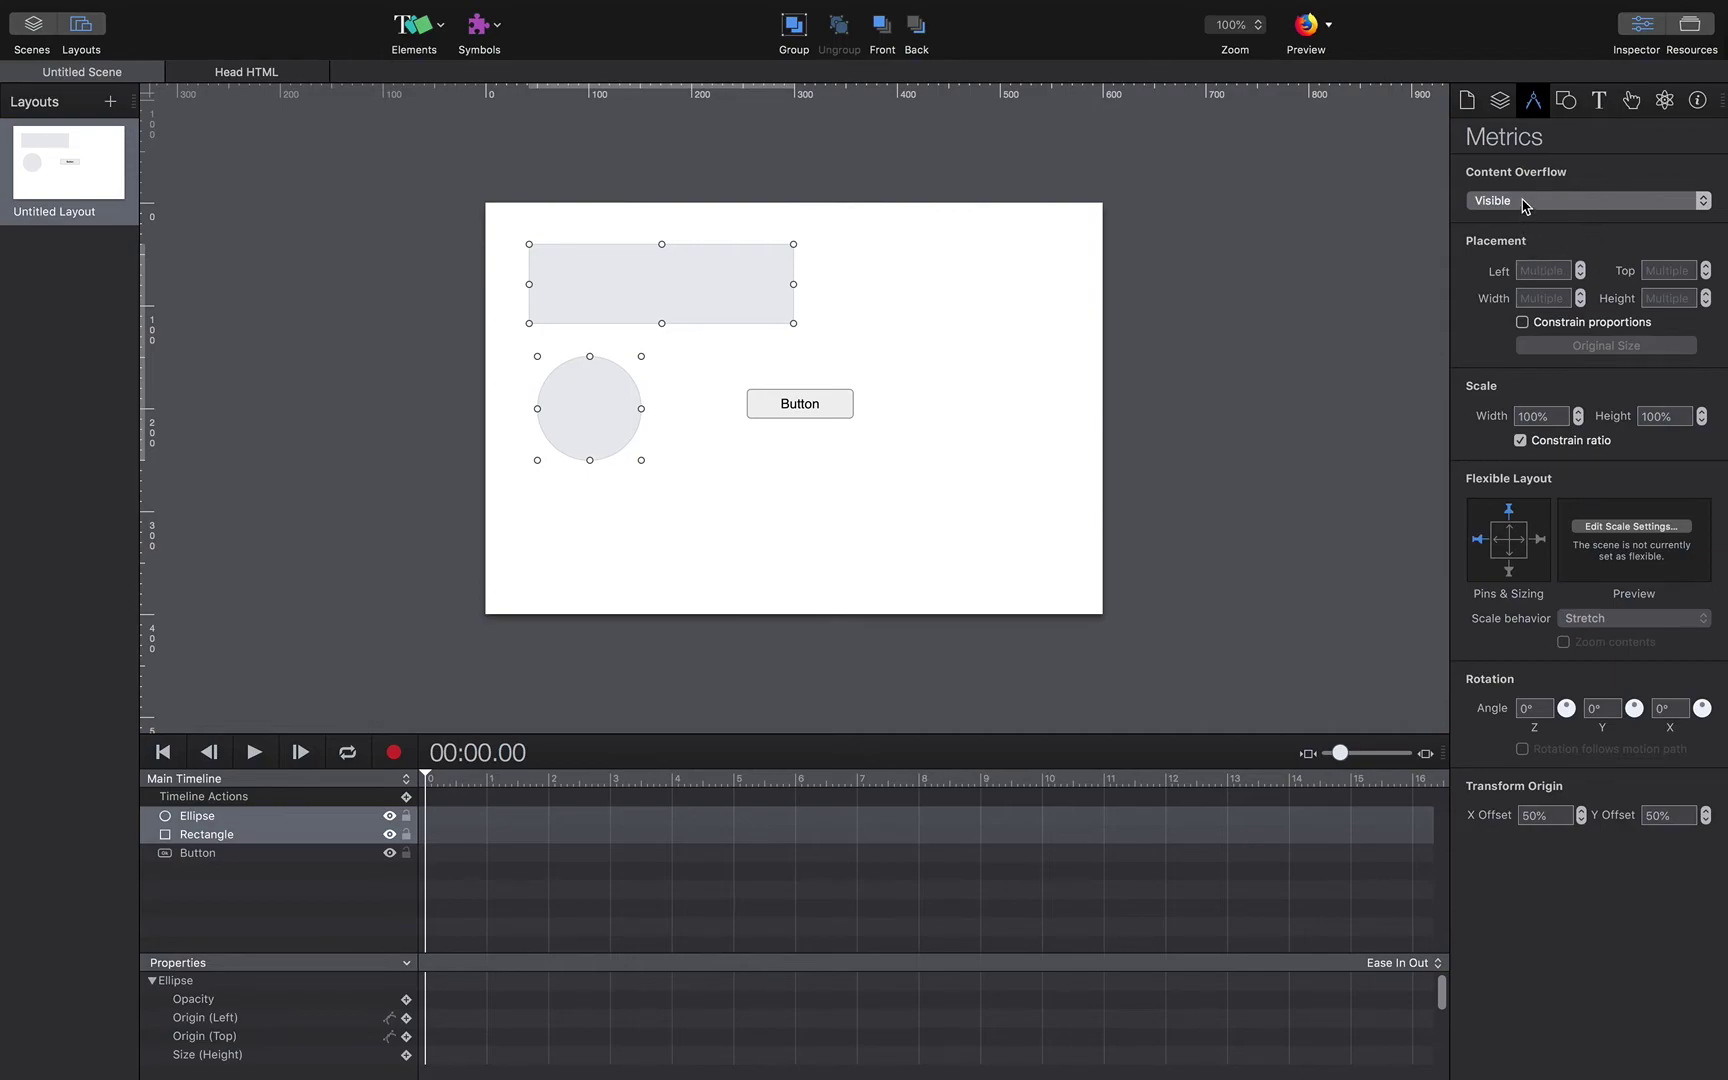
Keep Content Overflow at Visible and switch to the Element inspector.
left_click(1526, 205)
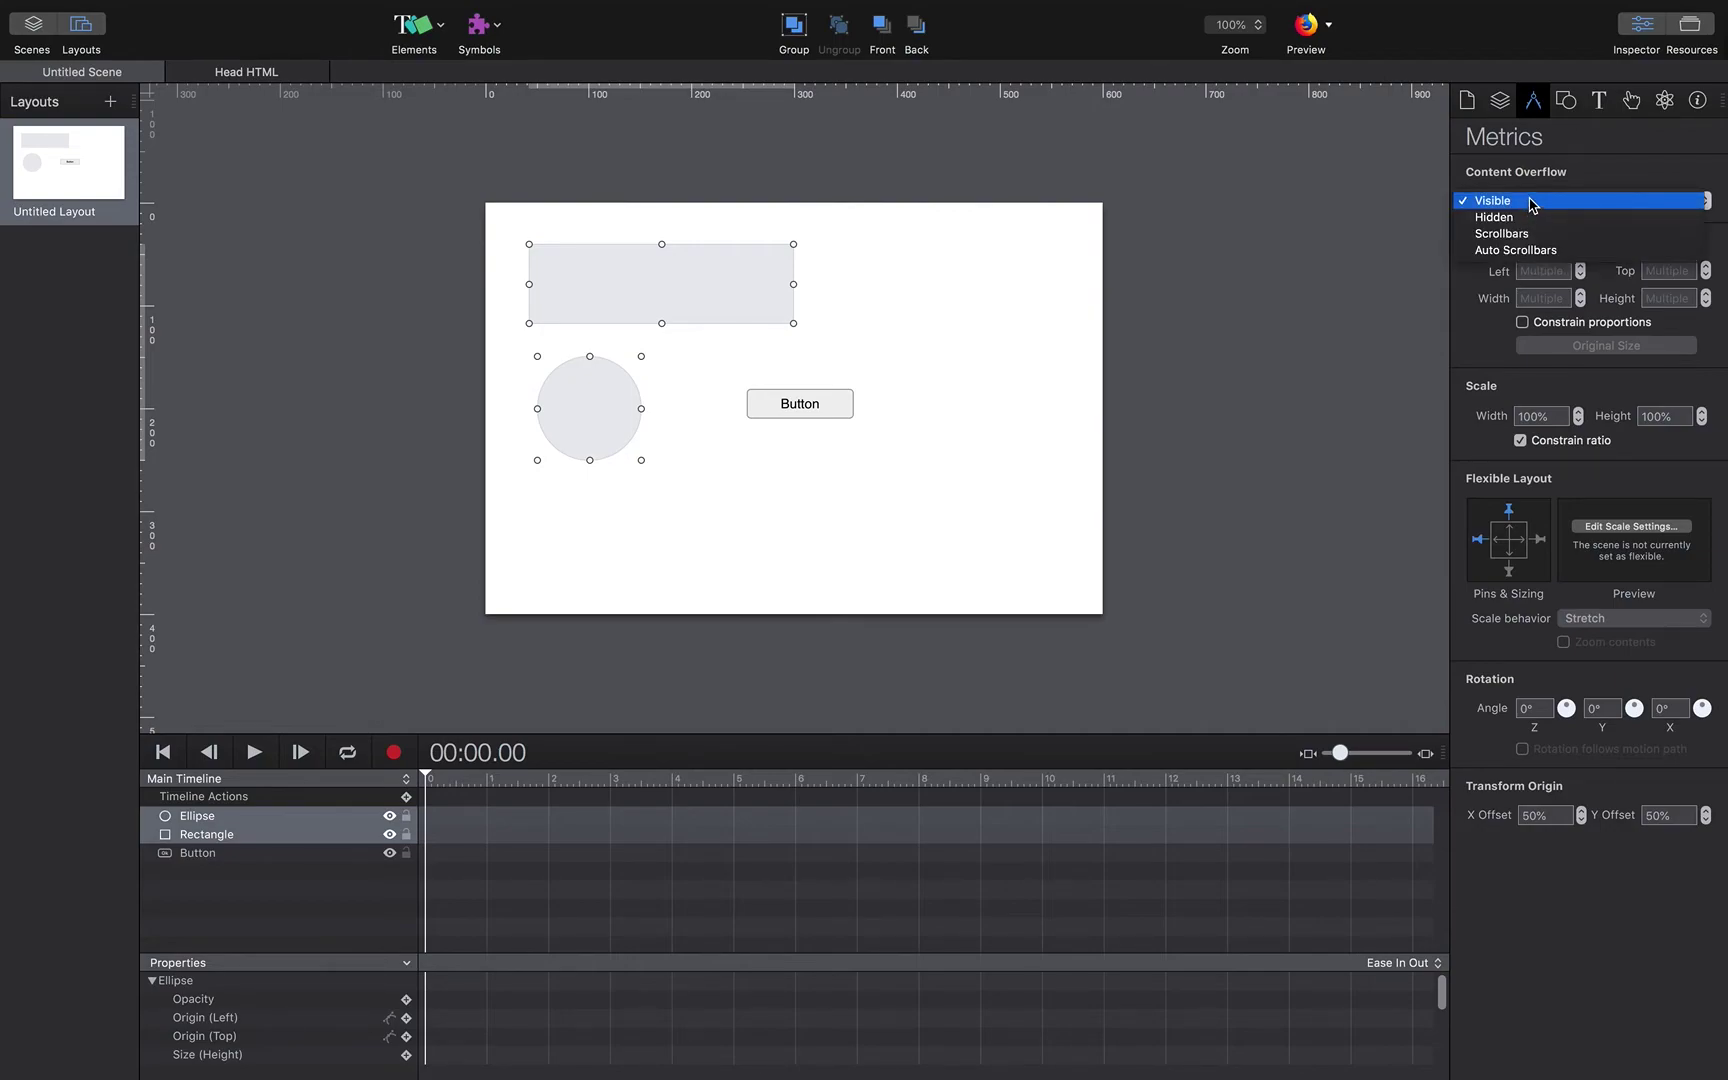
left_click(1561, 184)
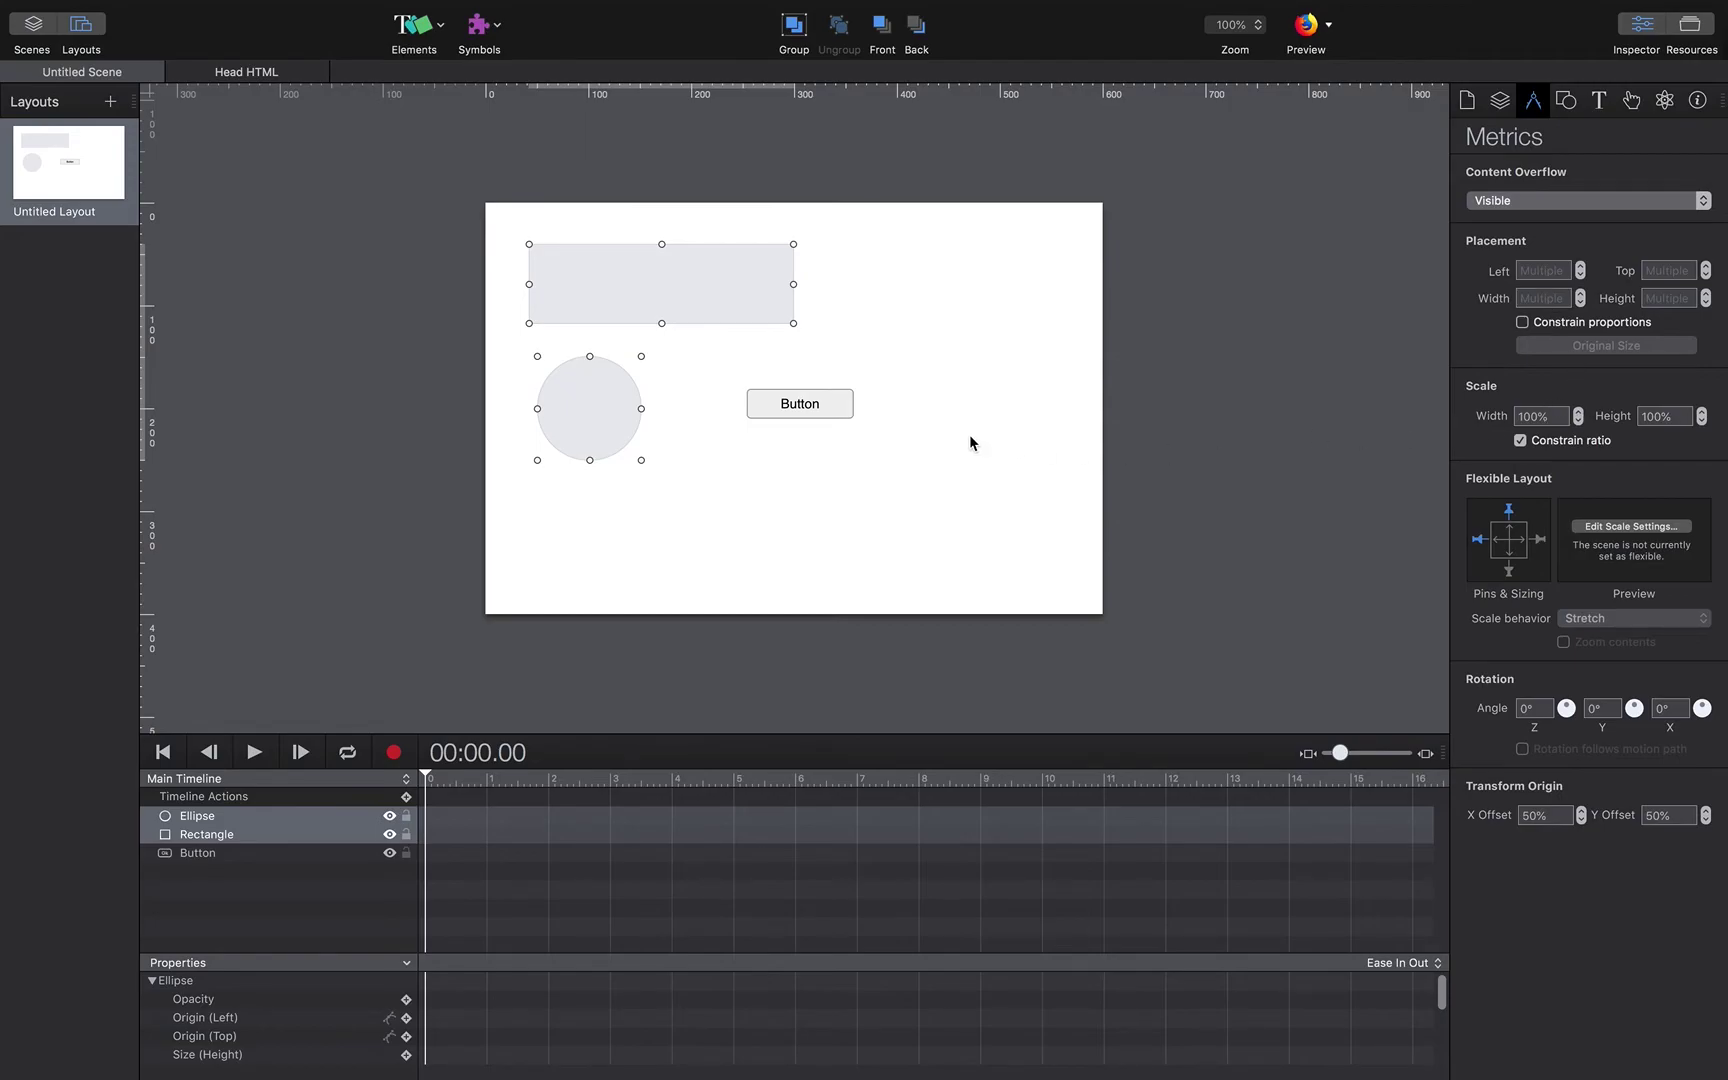
left_click(1566, 100)
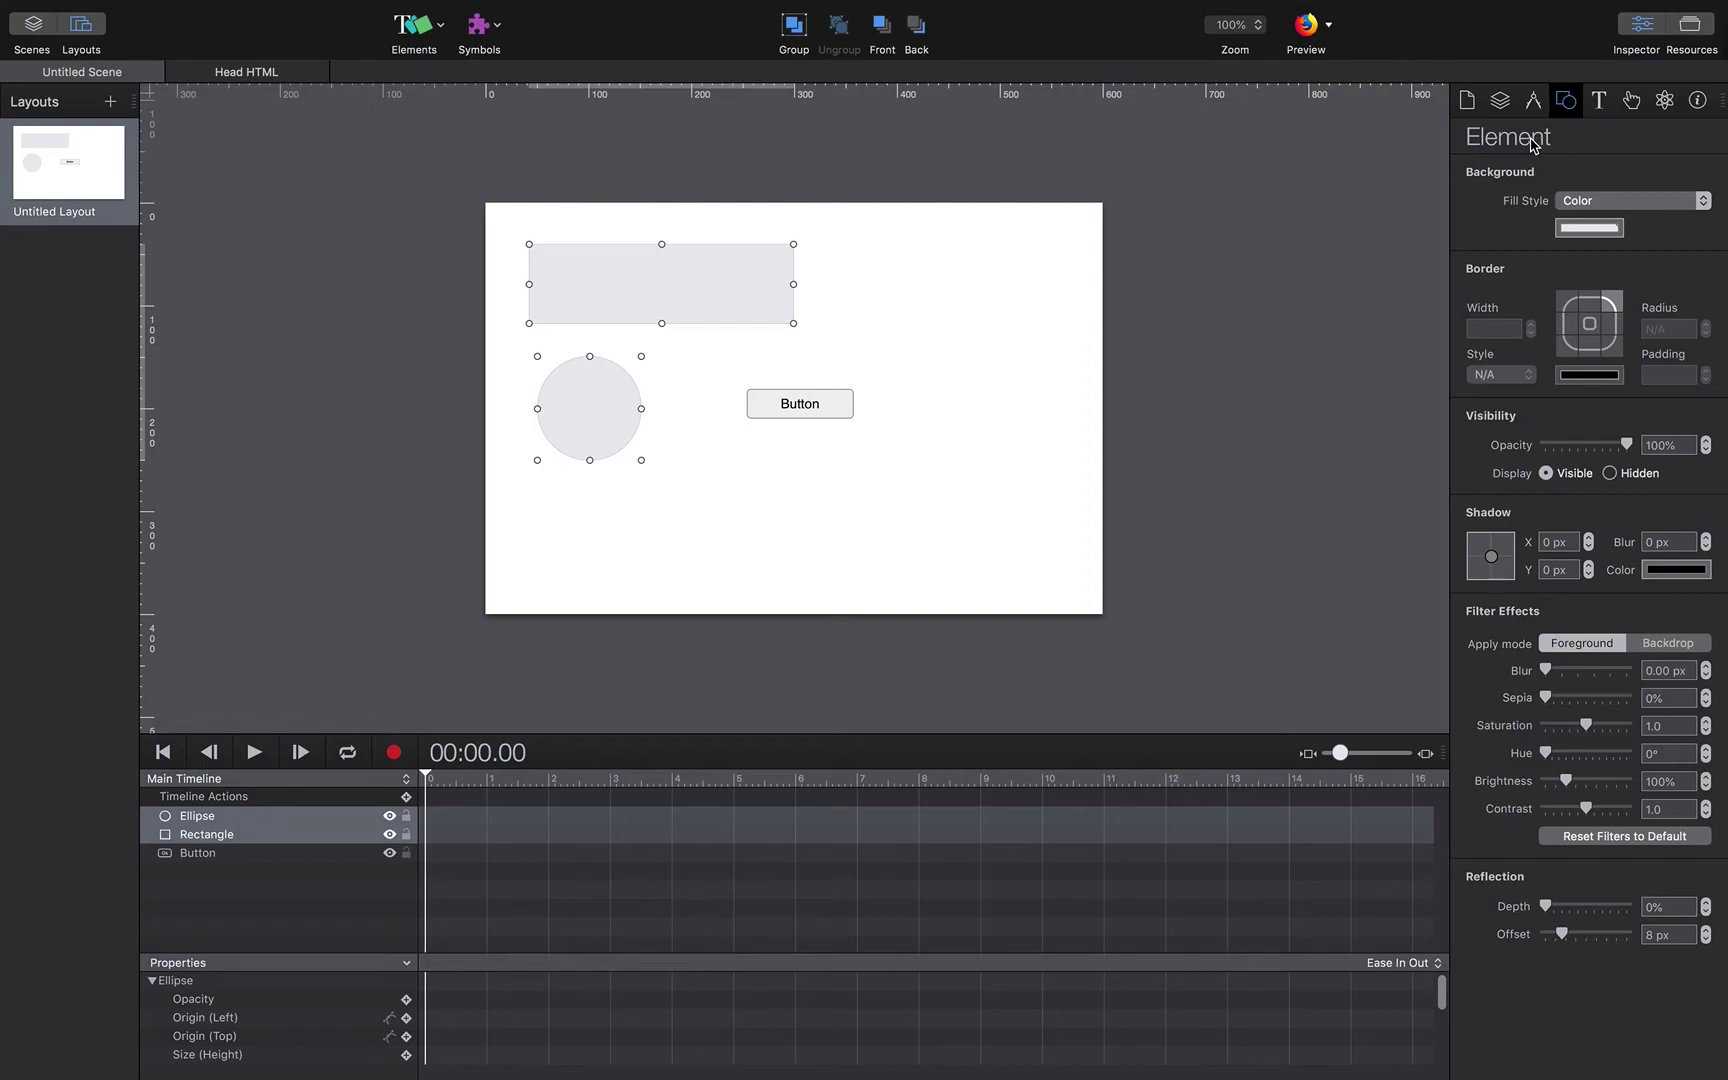
Move the rectangle right toward the top centre and the circle left beside the button.
left_click_drag(762, 279, 903, 271)
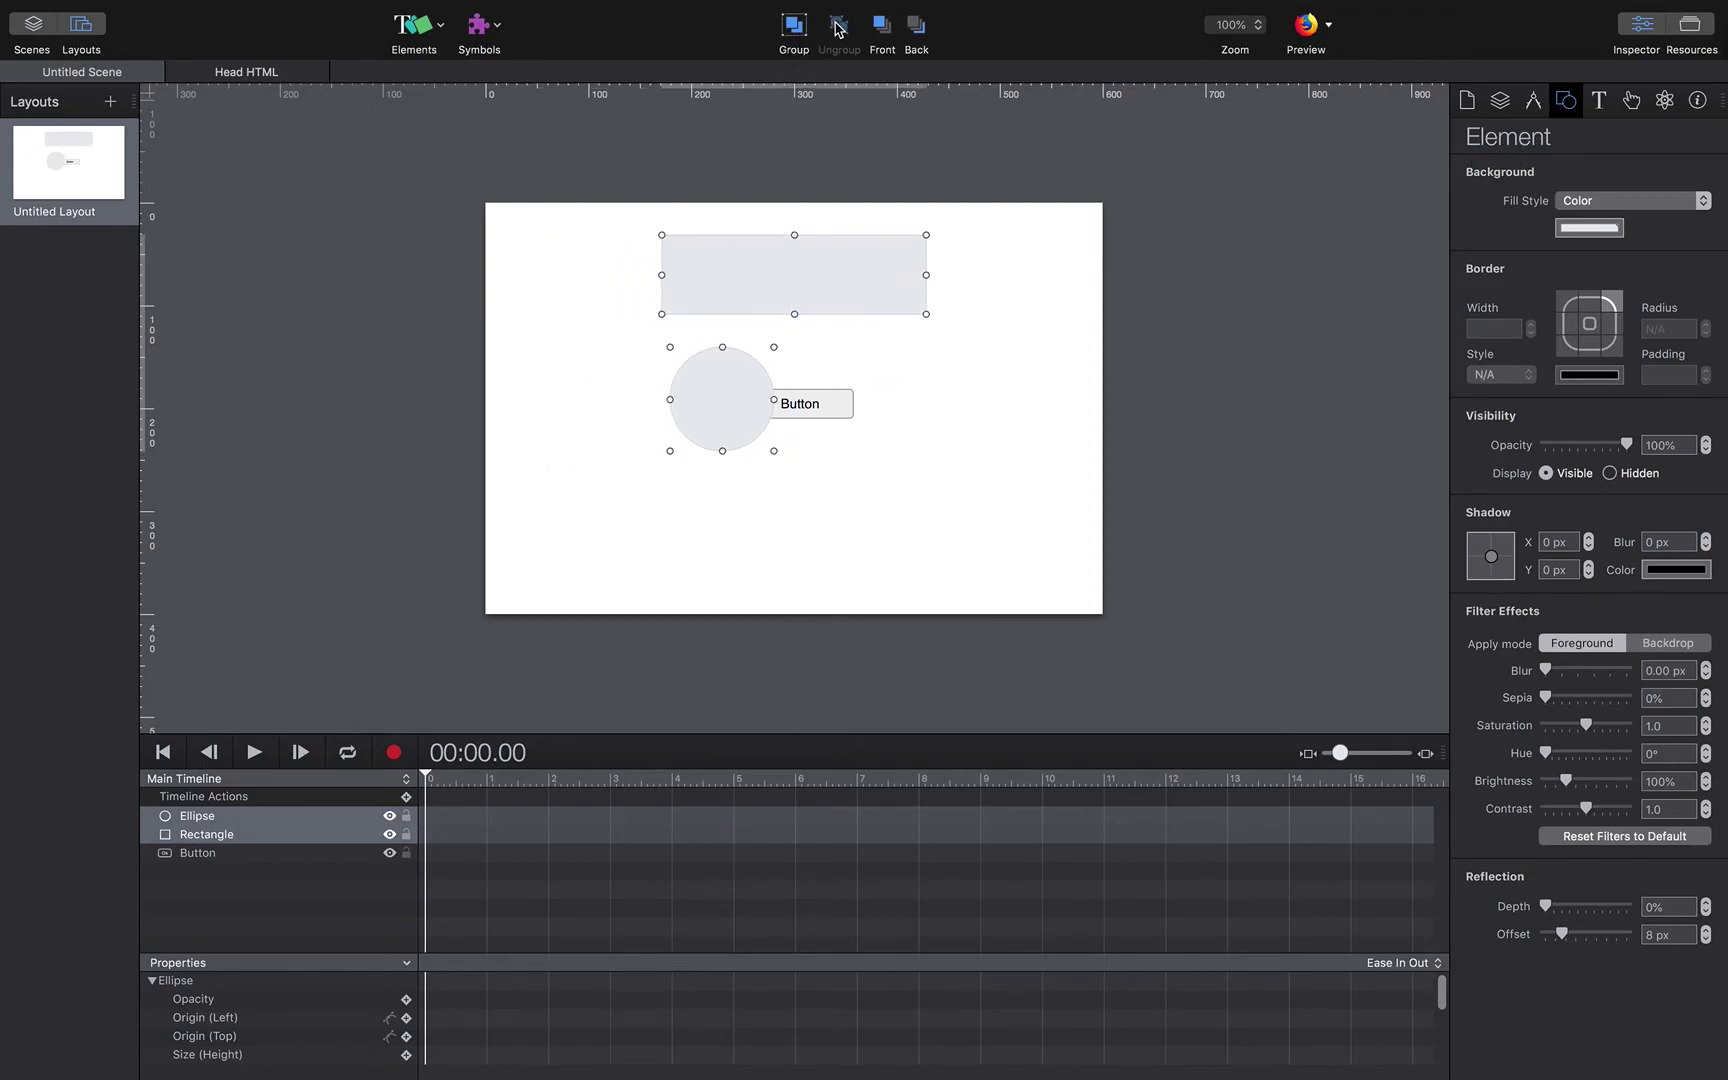
left_click(991, 332)
left_click(881, 296)
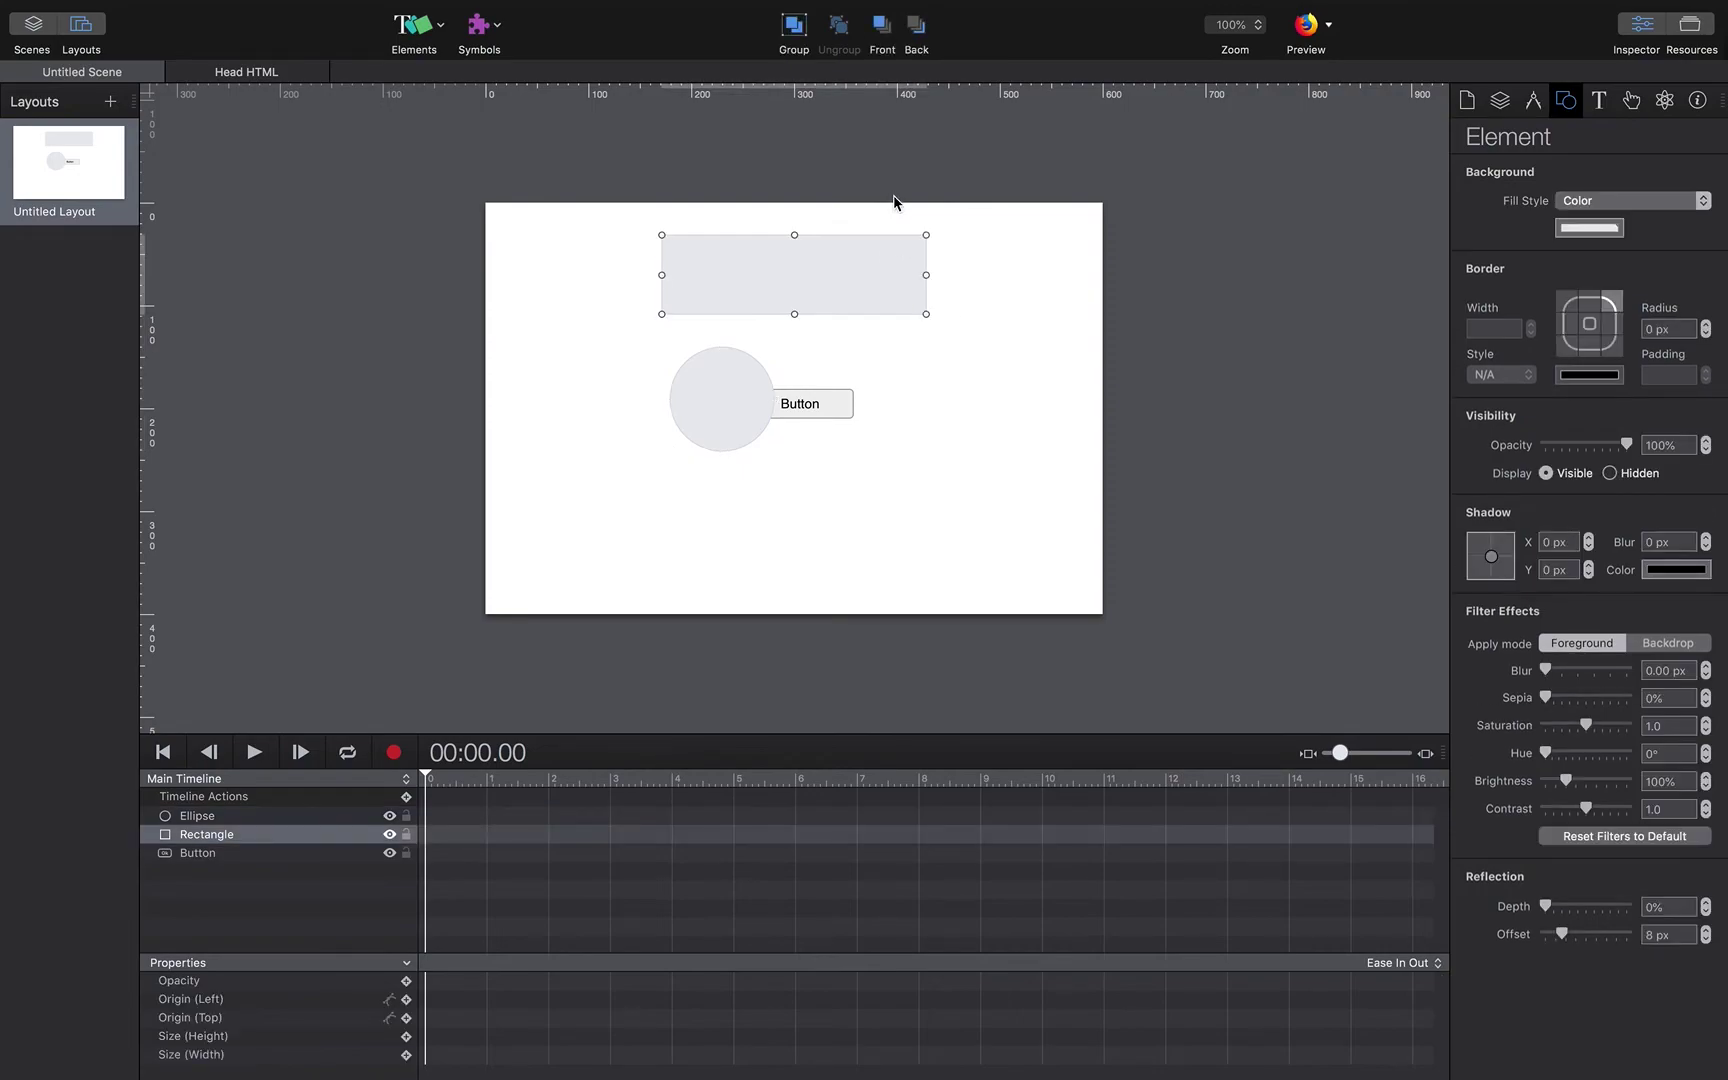
left_click_drag(911, 282, 951, 282)
left_click(725, 402)
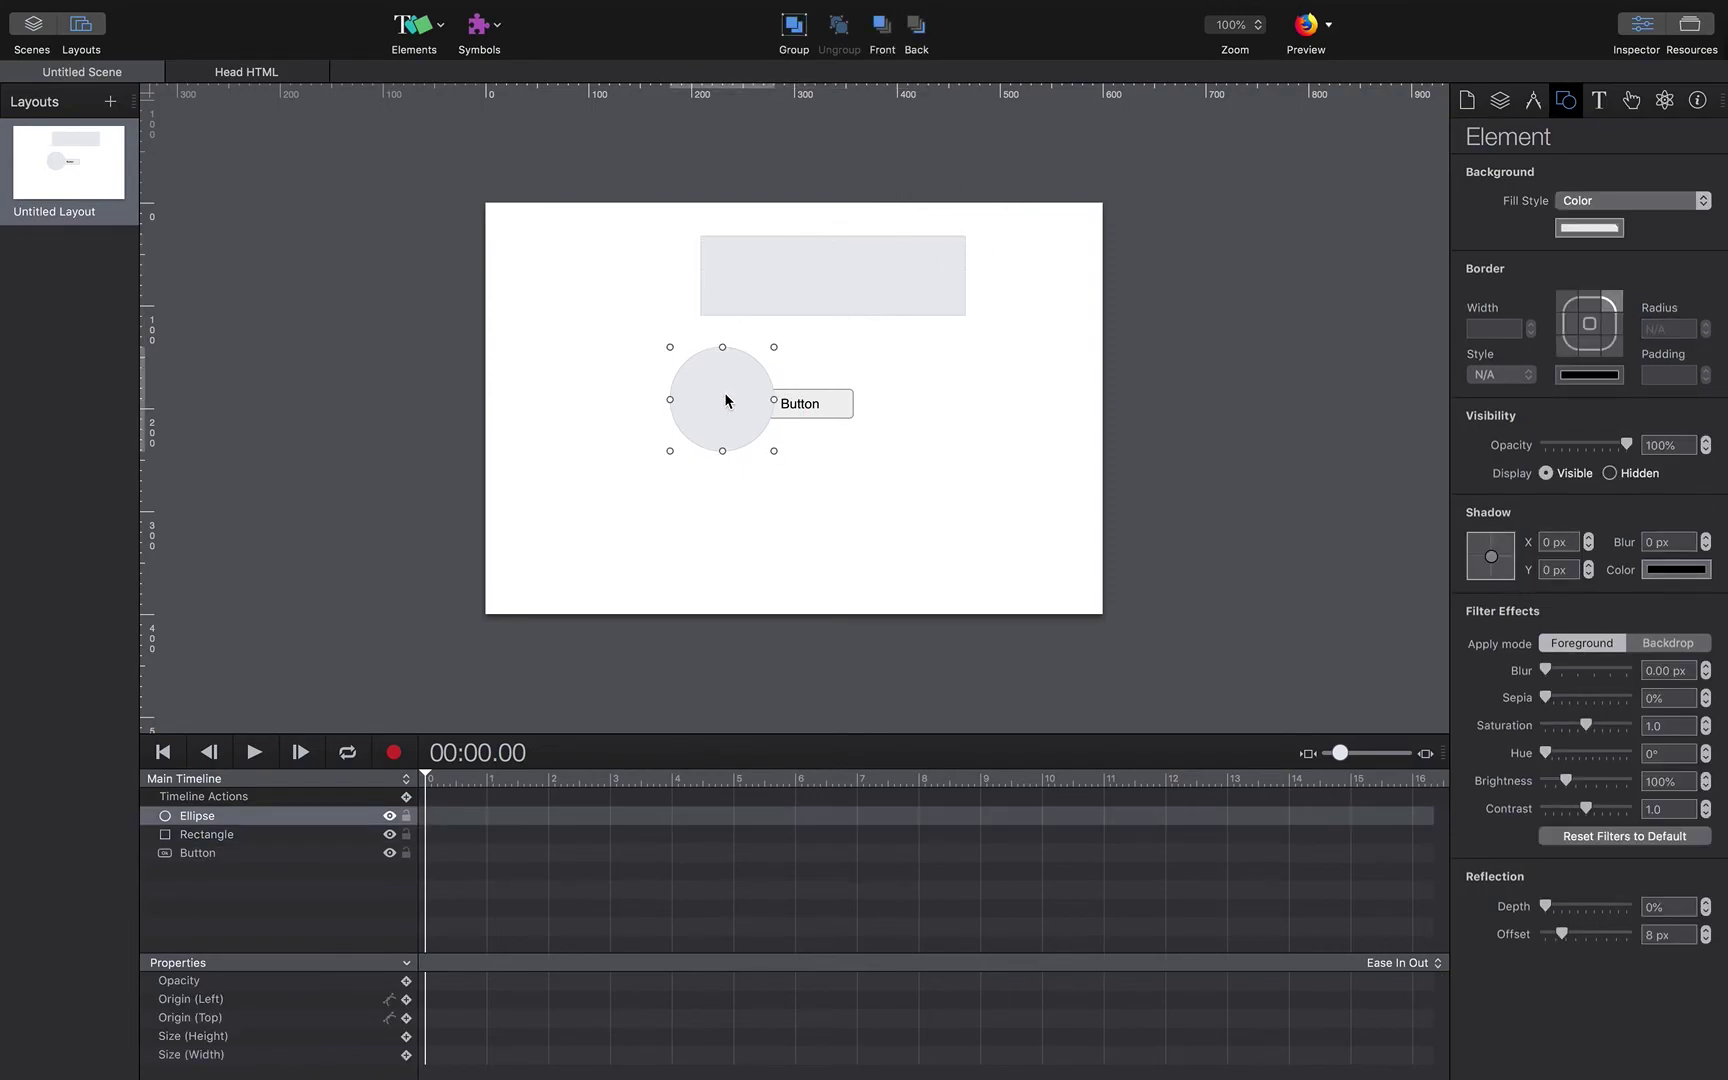
left_click_drag(725, 402, 681, 392)
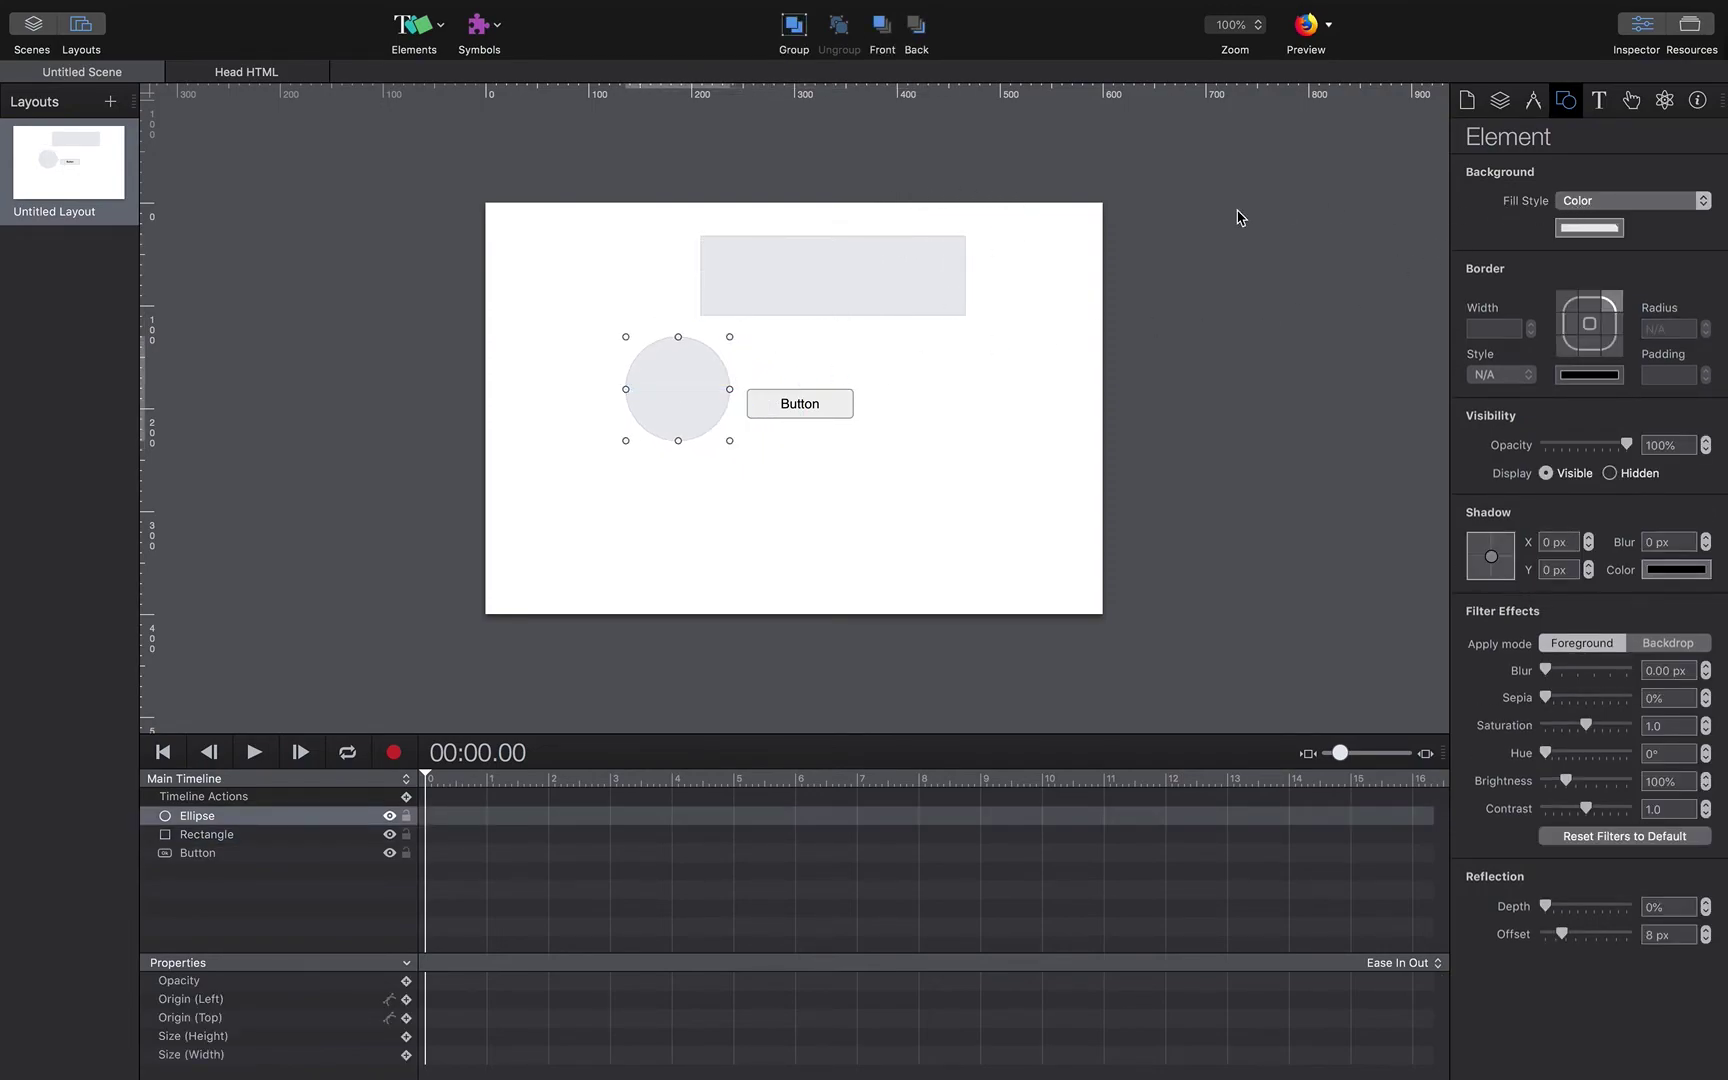
left_click(922, 300)
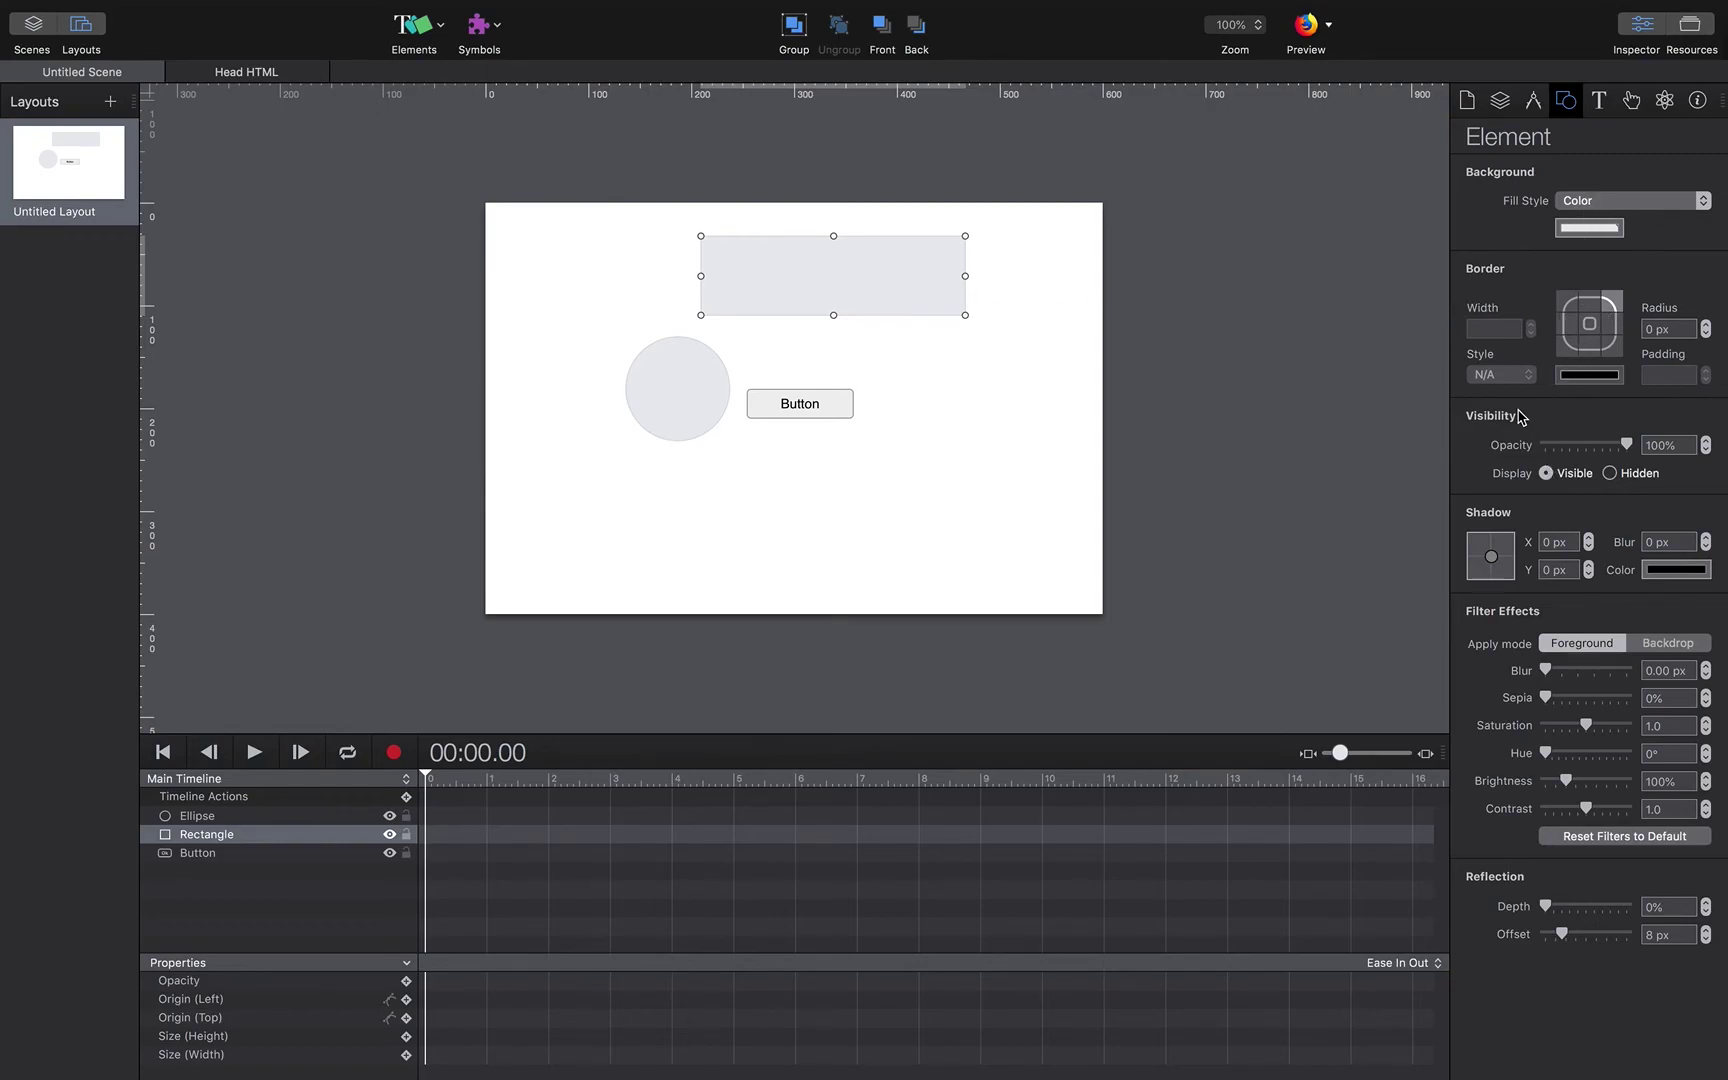
Fill the rectangle with red and round its corners to 13 px.
left_click(1601, 233)
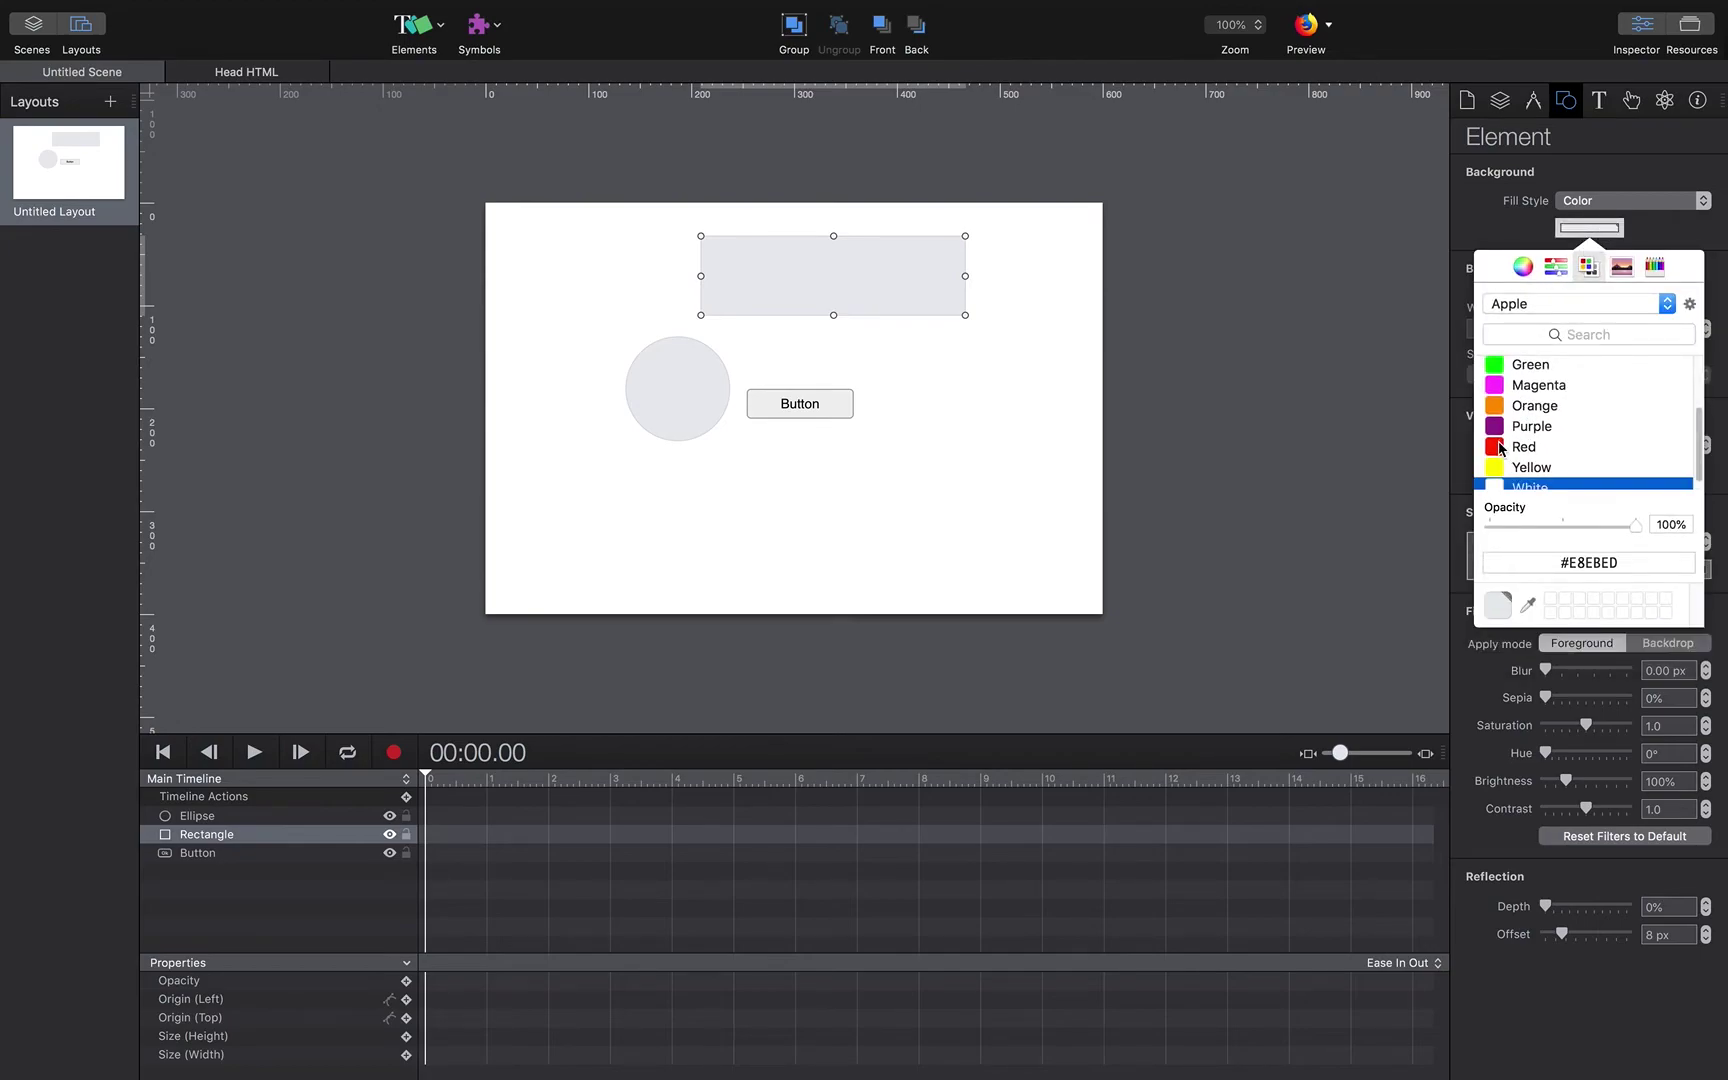
left_click(1500, 447)
left_click(1494, 222)
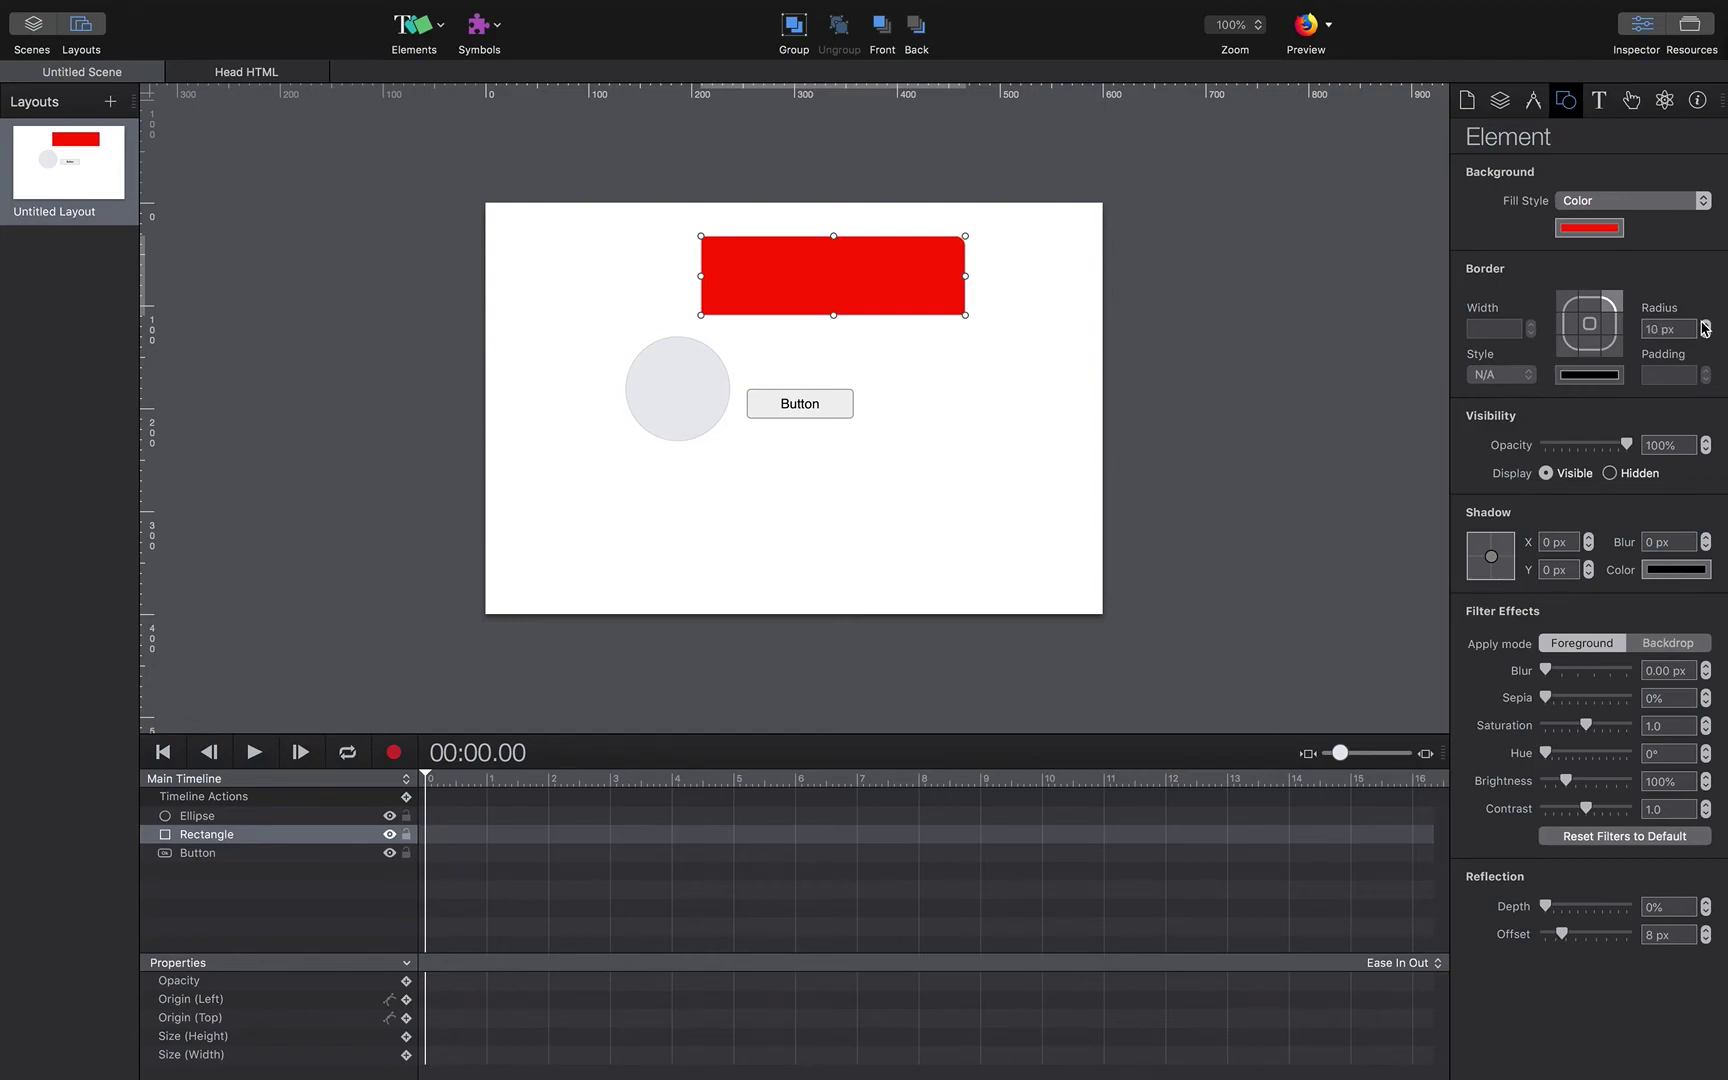
left_click(1617, 354)
left_click(1704, 324)
left_click(1704, 324)
left_click(1704, 324)
Adjust the rectangle's opacity and add a brown (#AA7942) shadow offset X −8 px, Y 7 px.
mouse_move(1626, 444)
left_mouse_down()
mouse_move(1585, 446)
mouse_move(1636, 446)
left_mouse_up()
left_click_drag(1491, 560, 1483, 563)
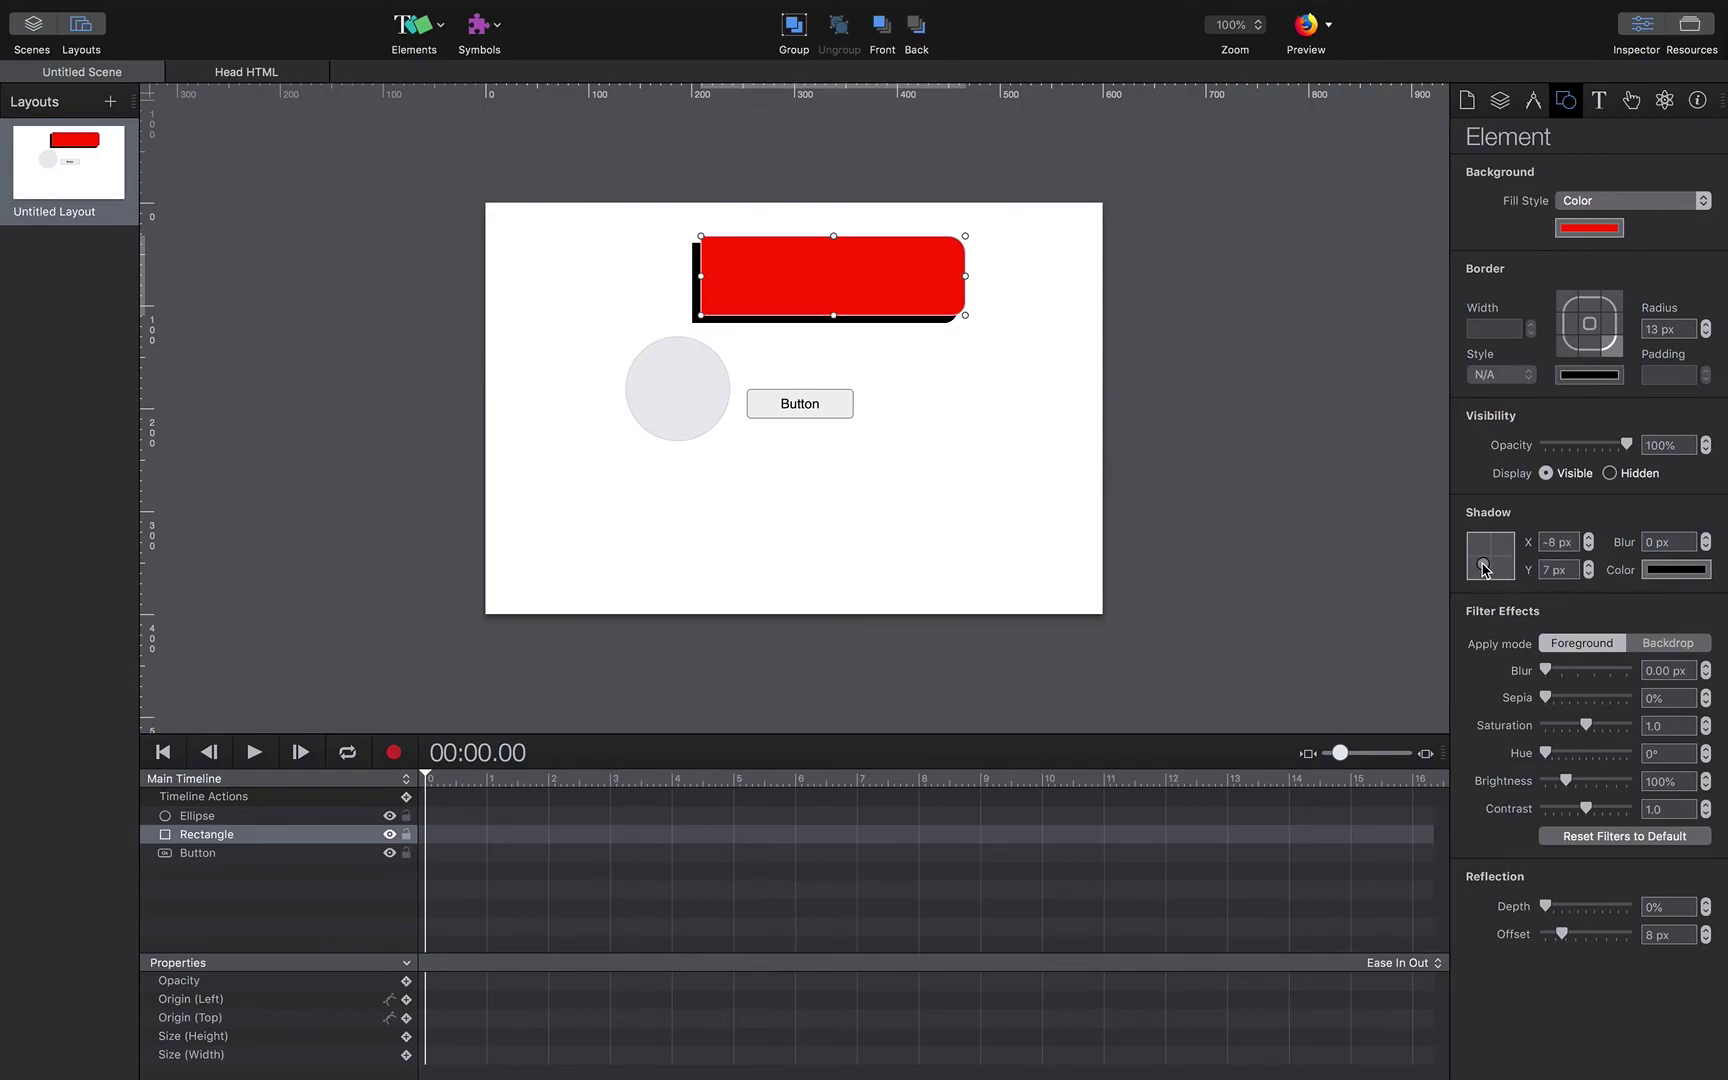
left_click(1678, 572)
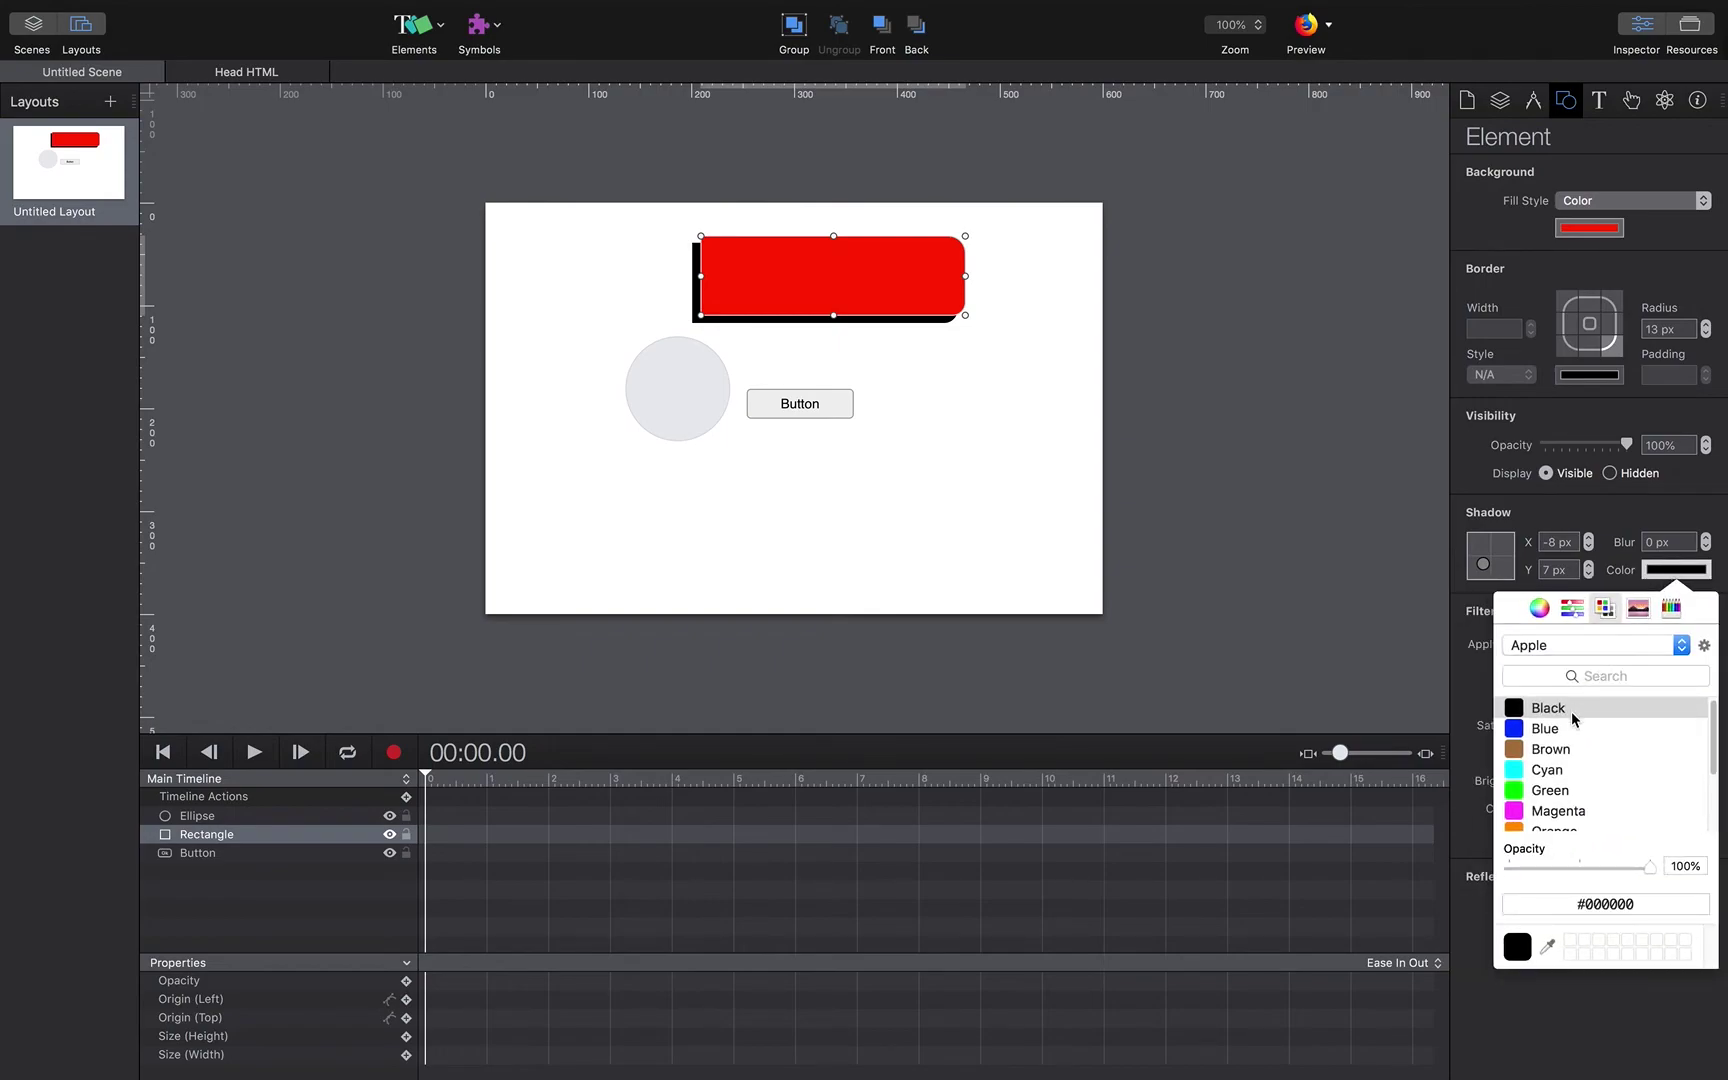
left_click(1519, 751)
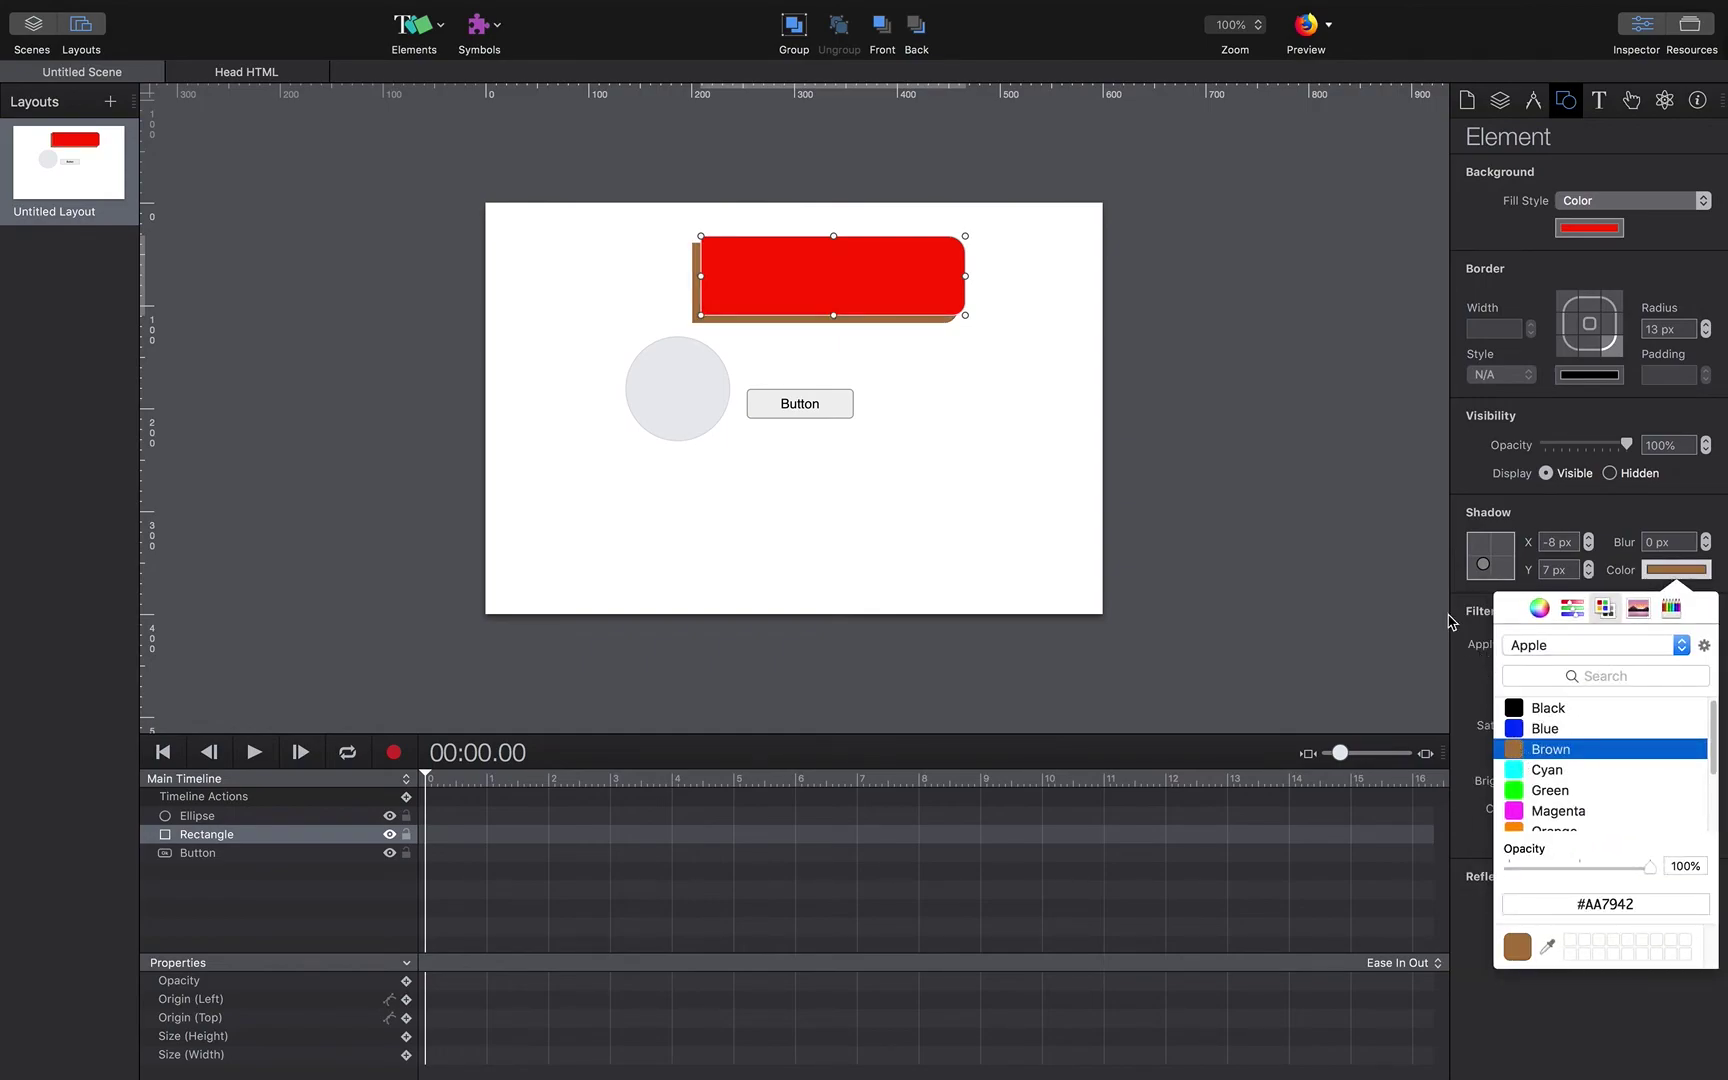
left_click(1537, 508)
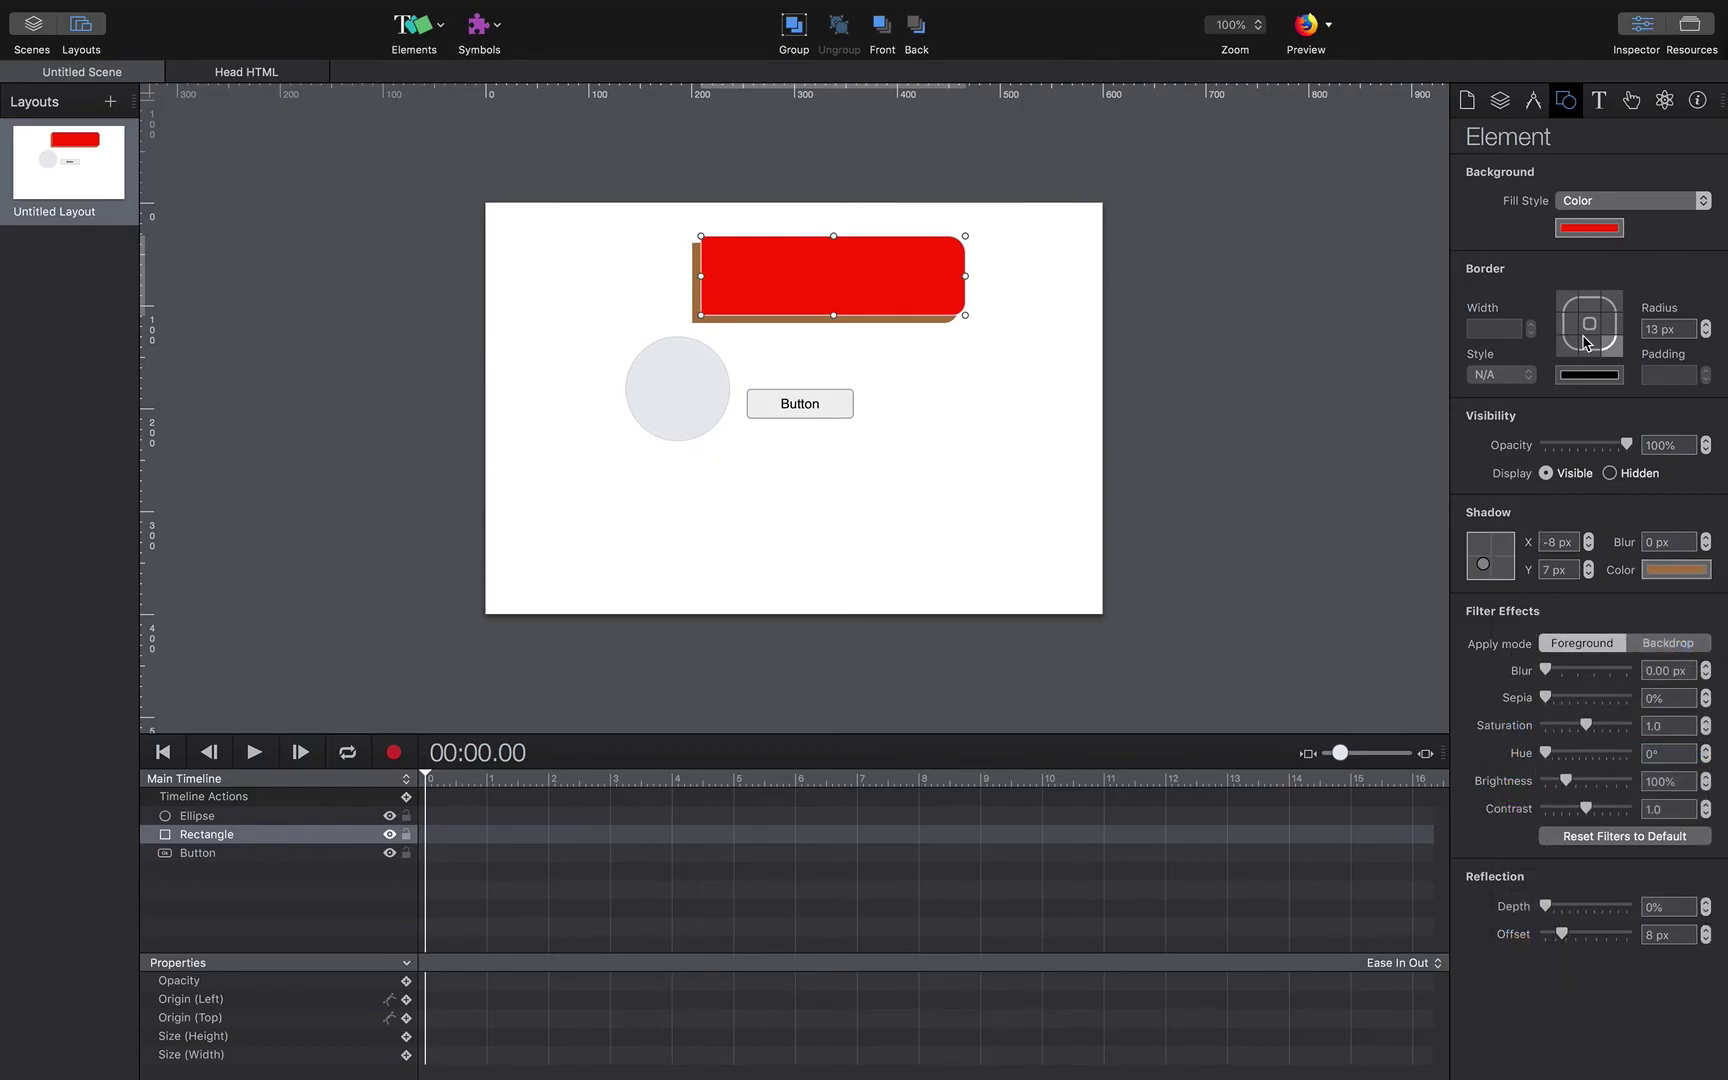
left_click(1600, 102)
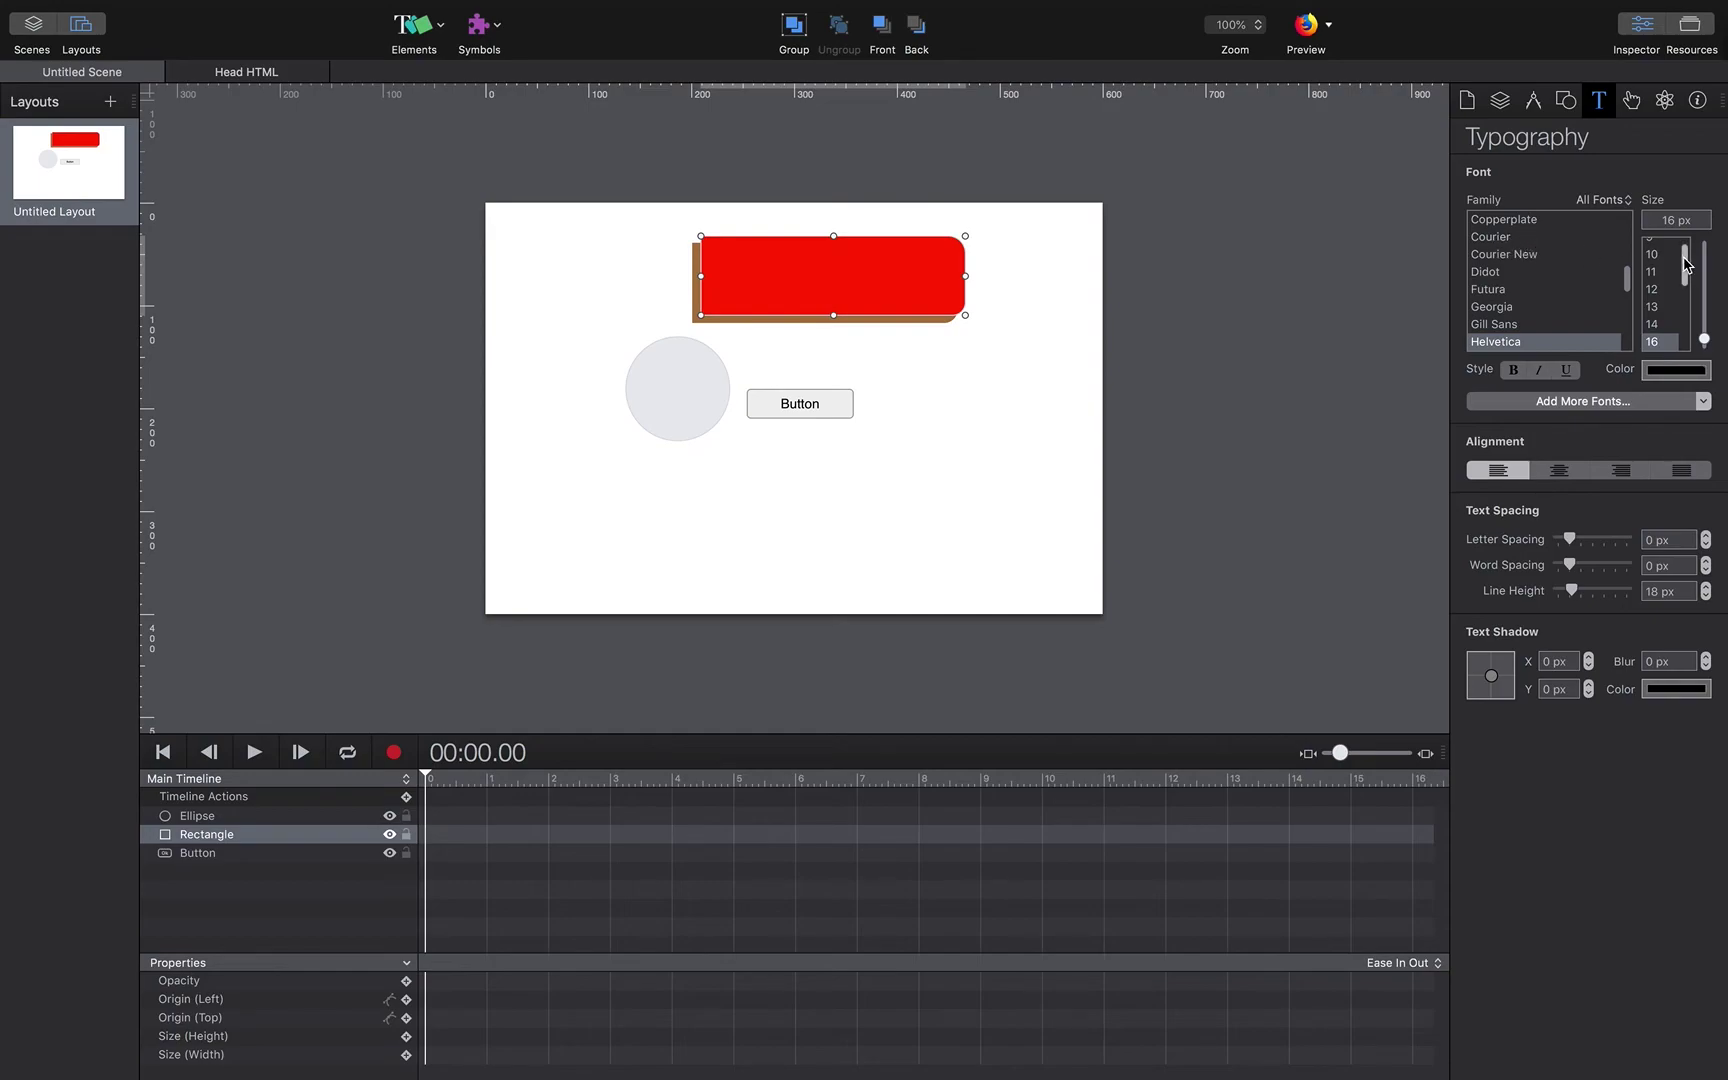
Scroll the font Size list, then switch to the Actions inspector.
left_click_drag(1686, 266, 1687, 285)
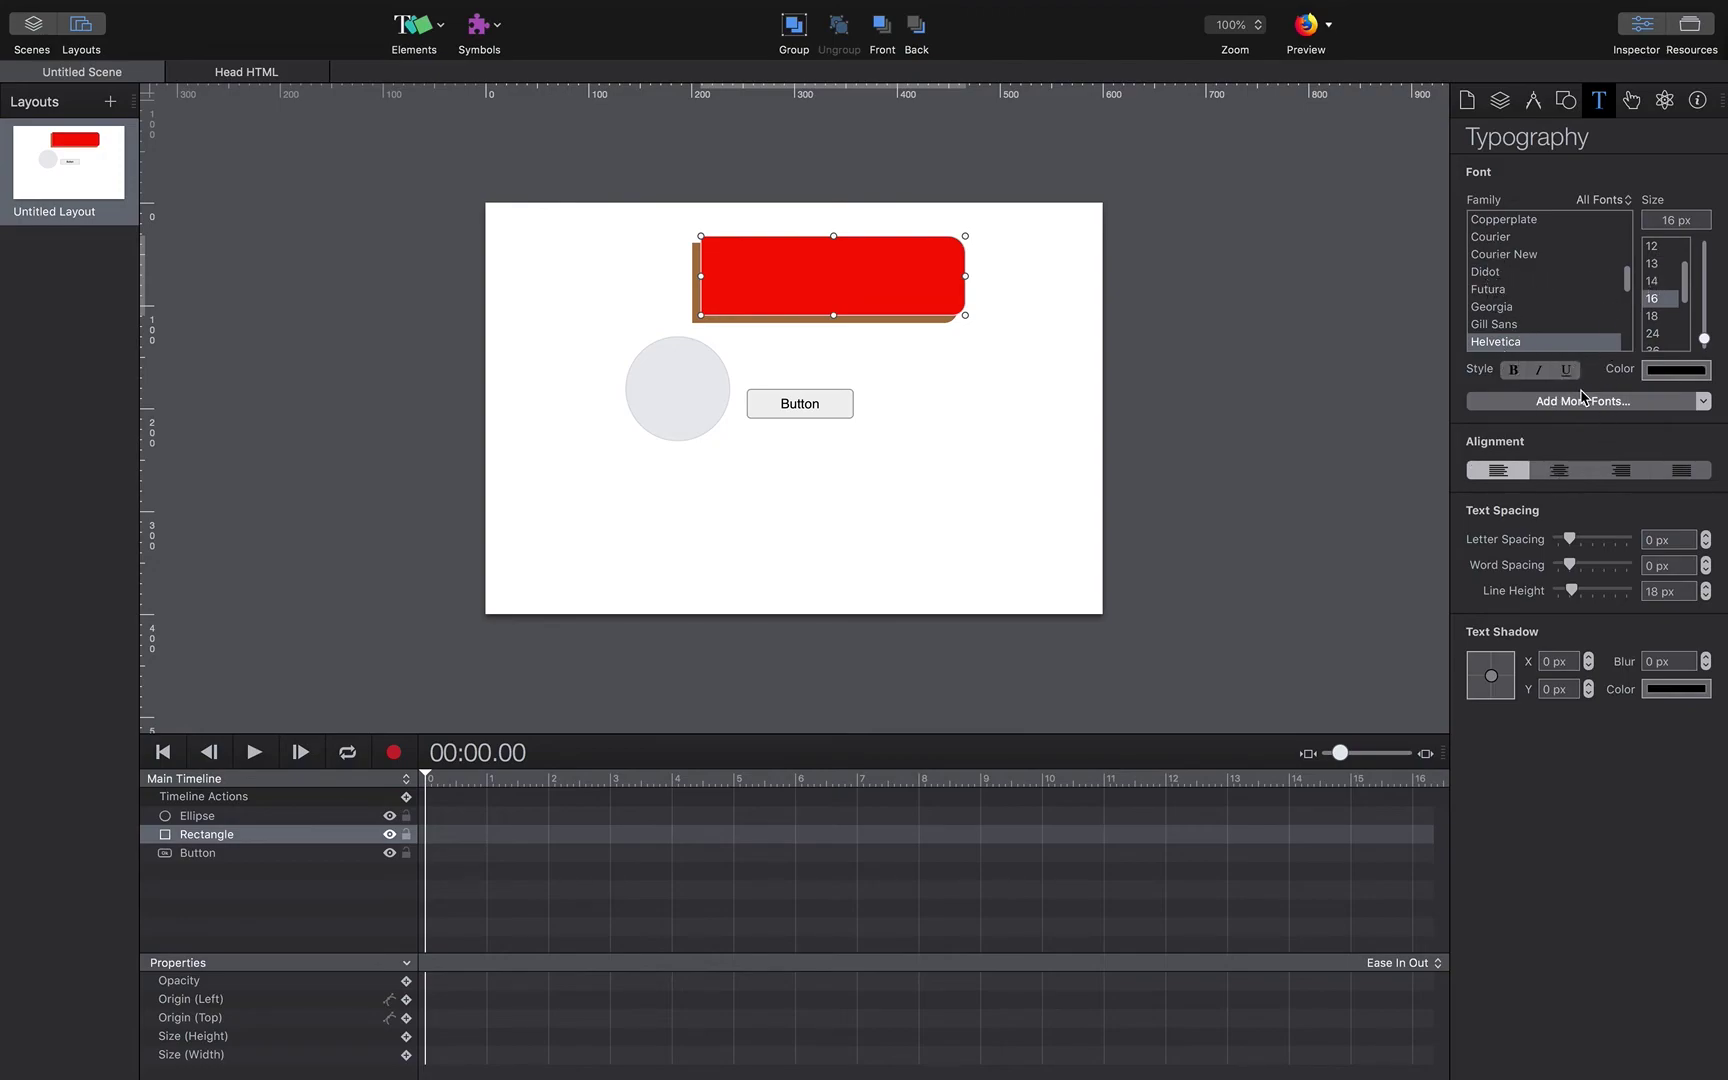
left_click(1632, 100)
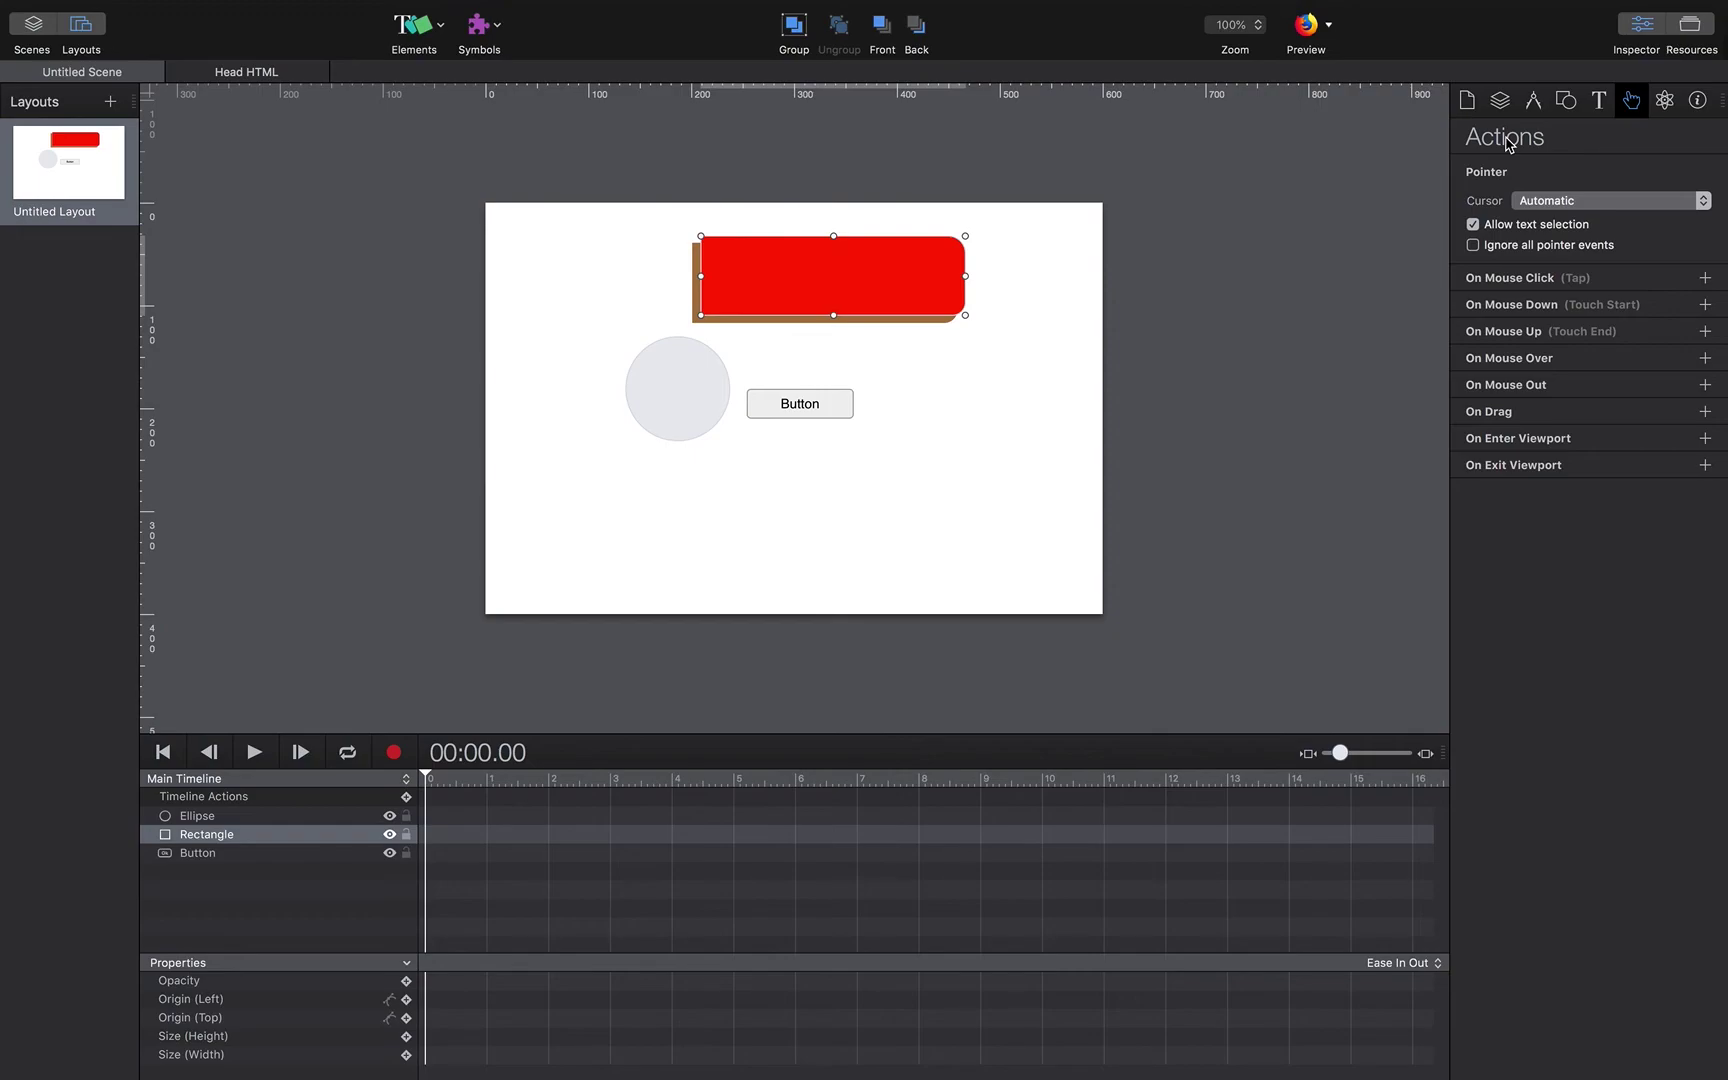
Select the button and set its hover Cursor to Pointer.
left_click(852, 404)
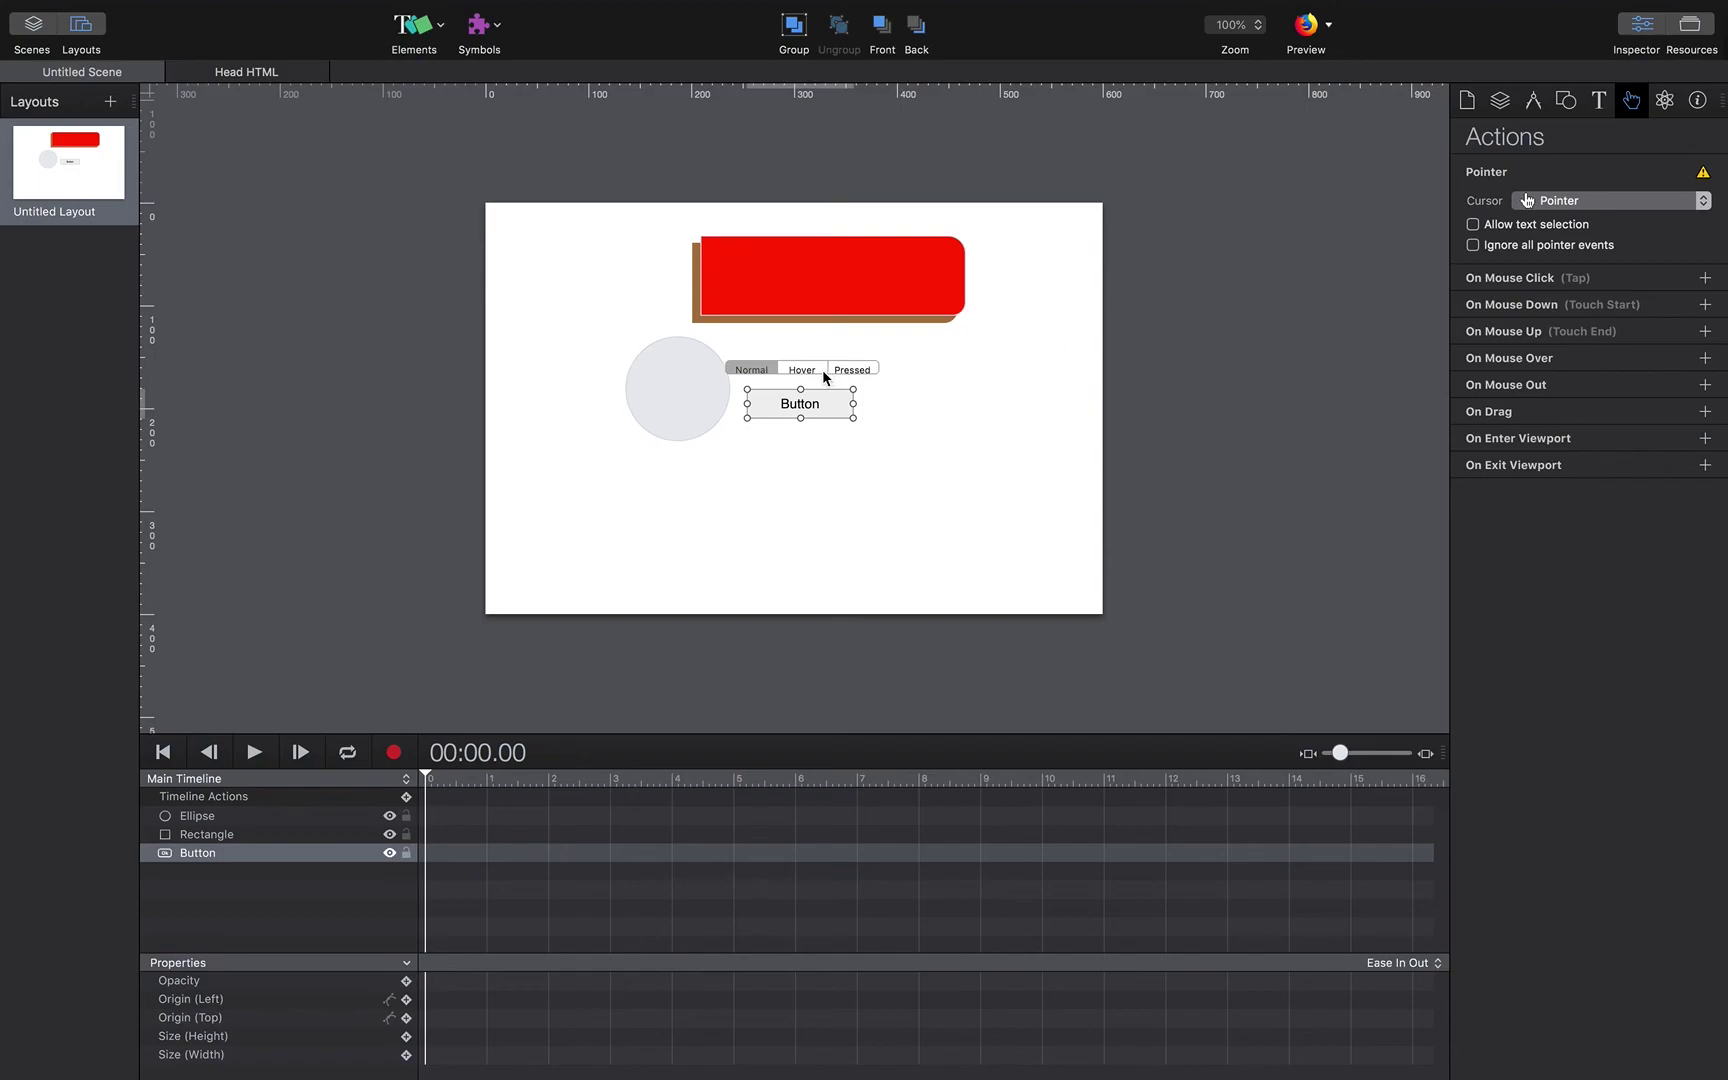
left_click(1699, 202)
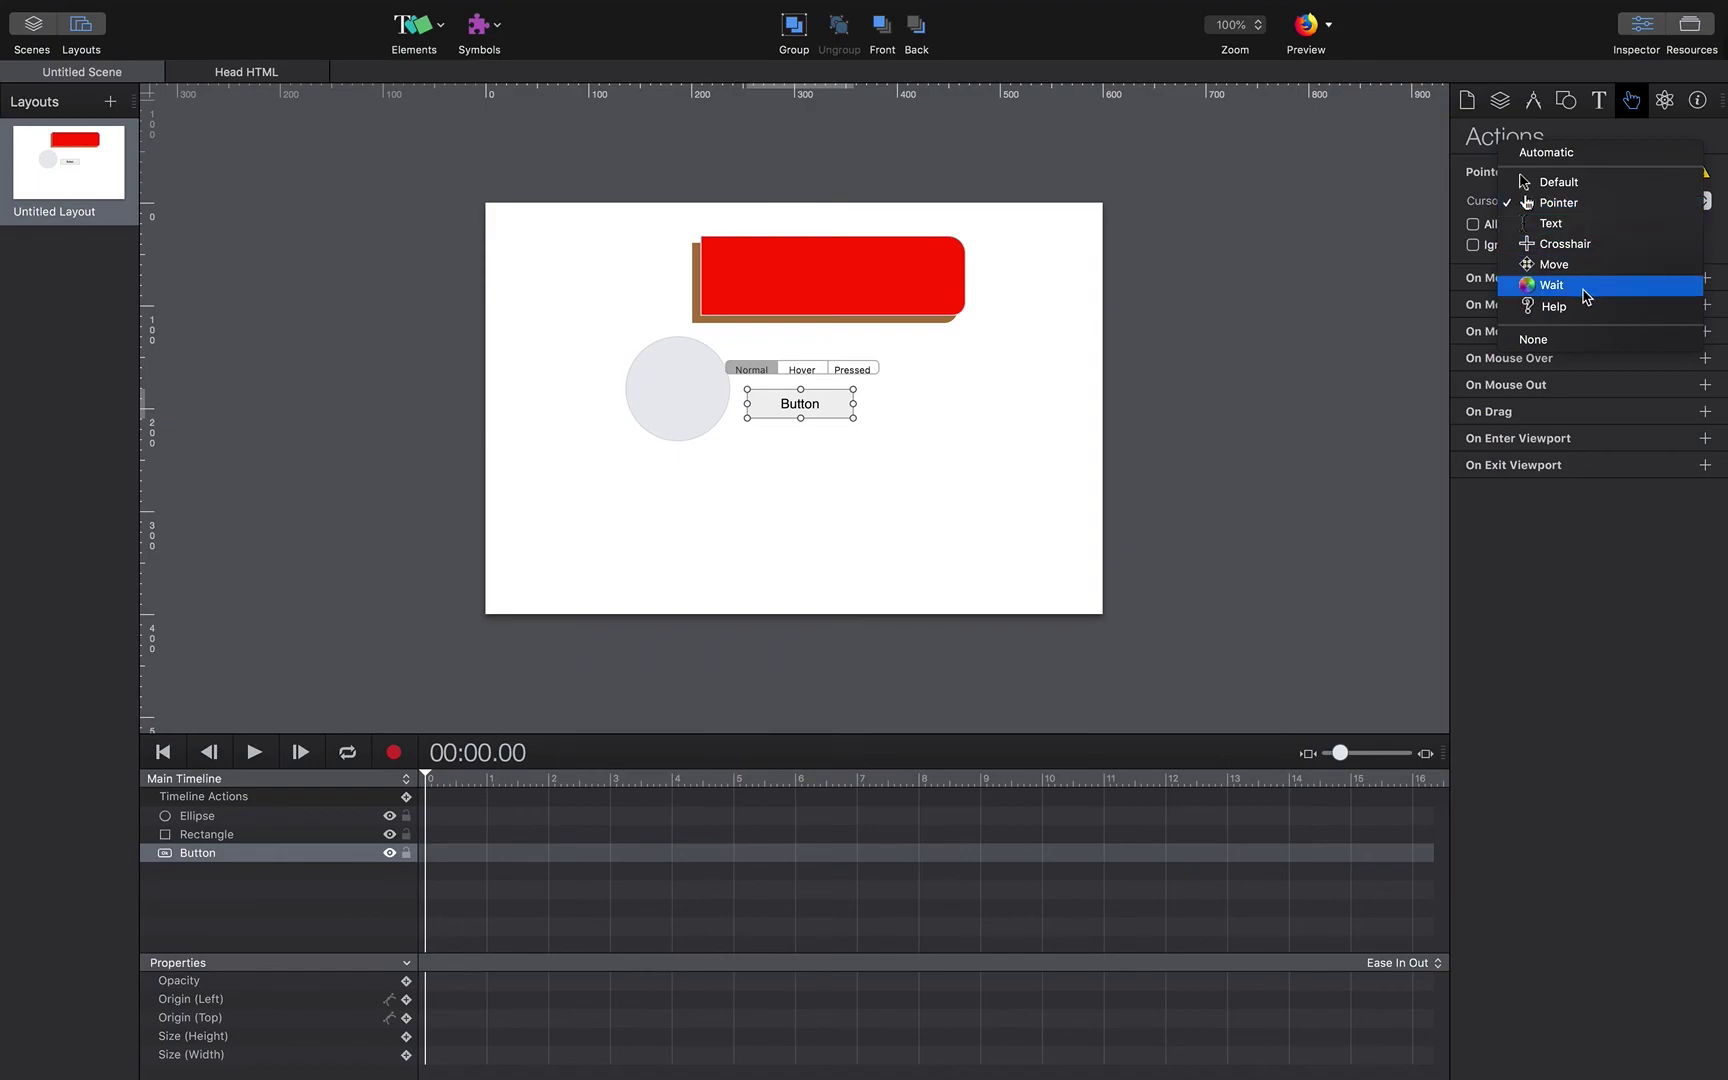
left_click(1591, 208)
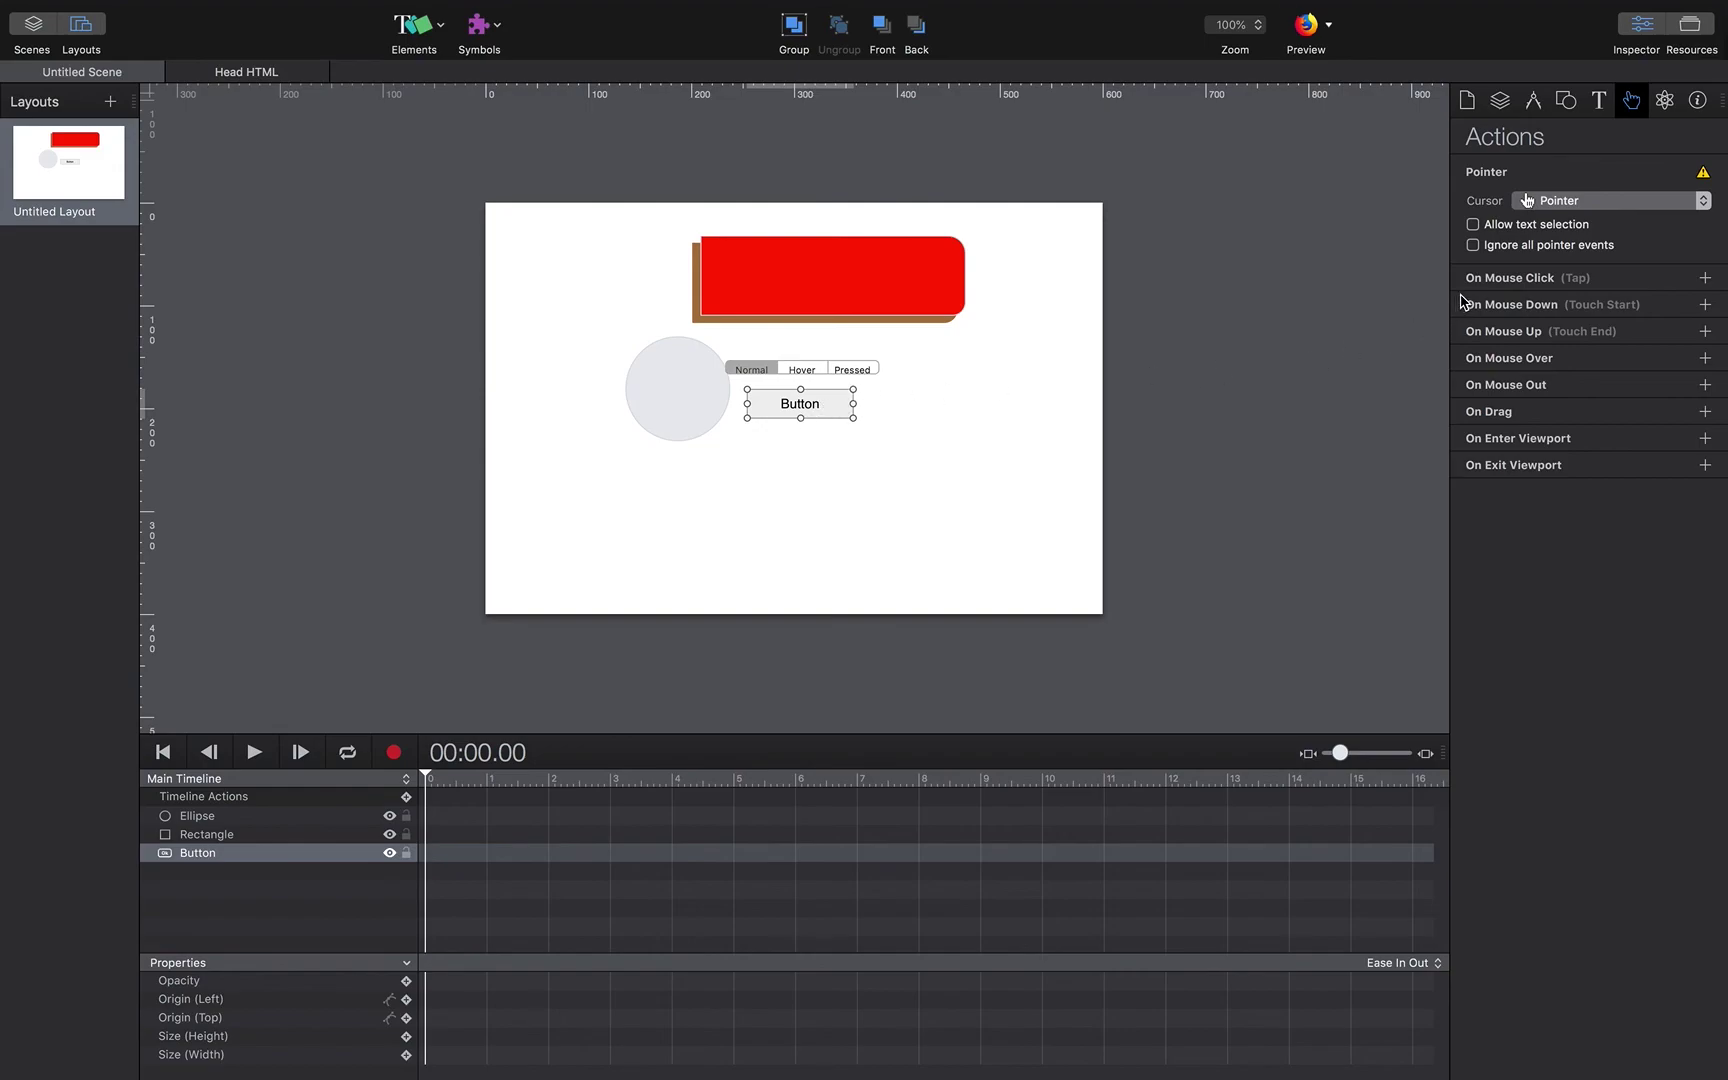
Give the button an On Mouse Click action that plays a sound, then review its Physics settings.
left_click(1705, 279)
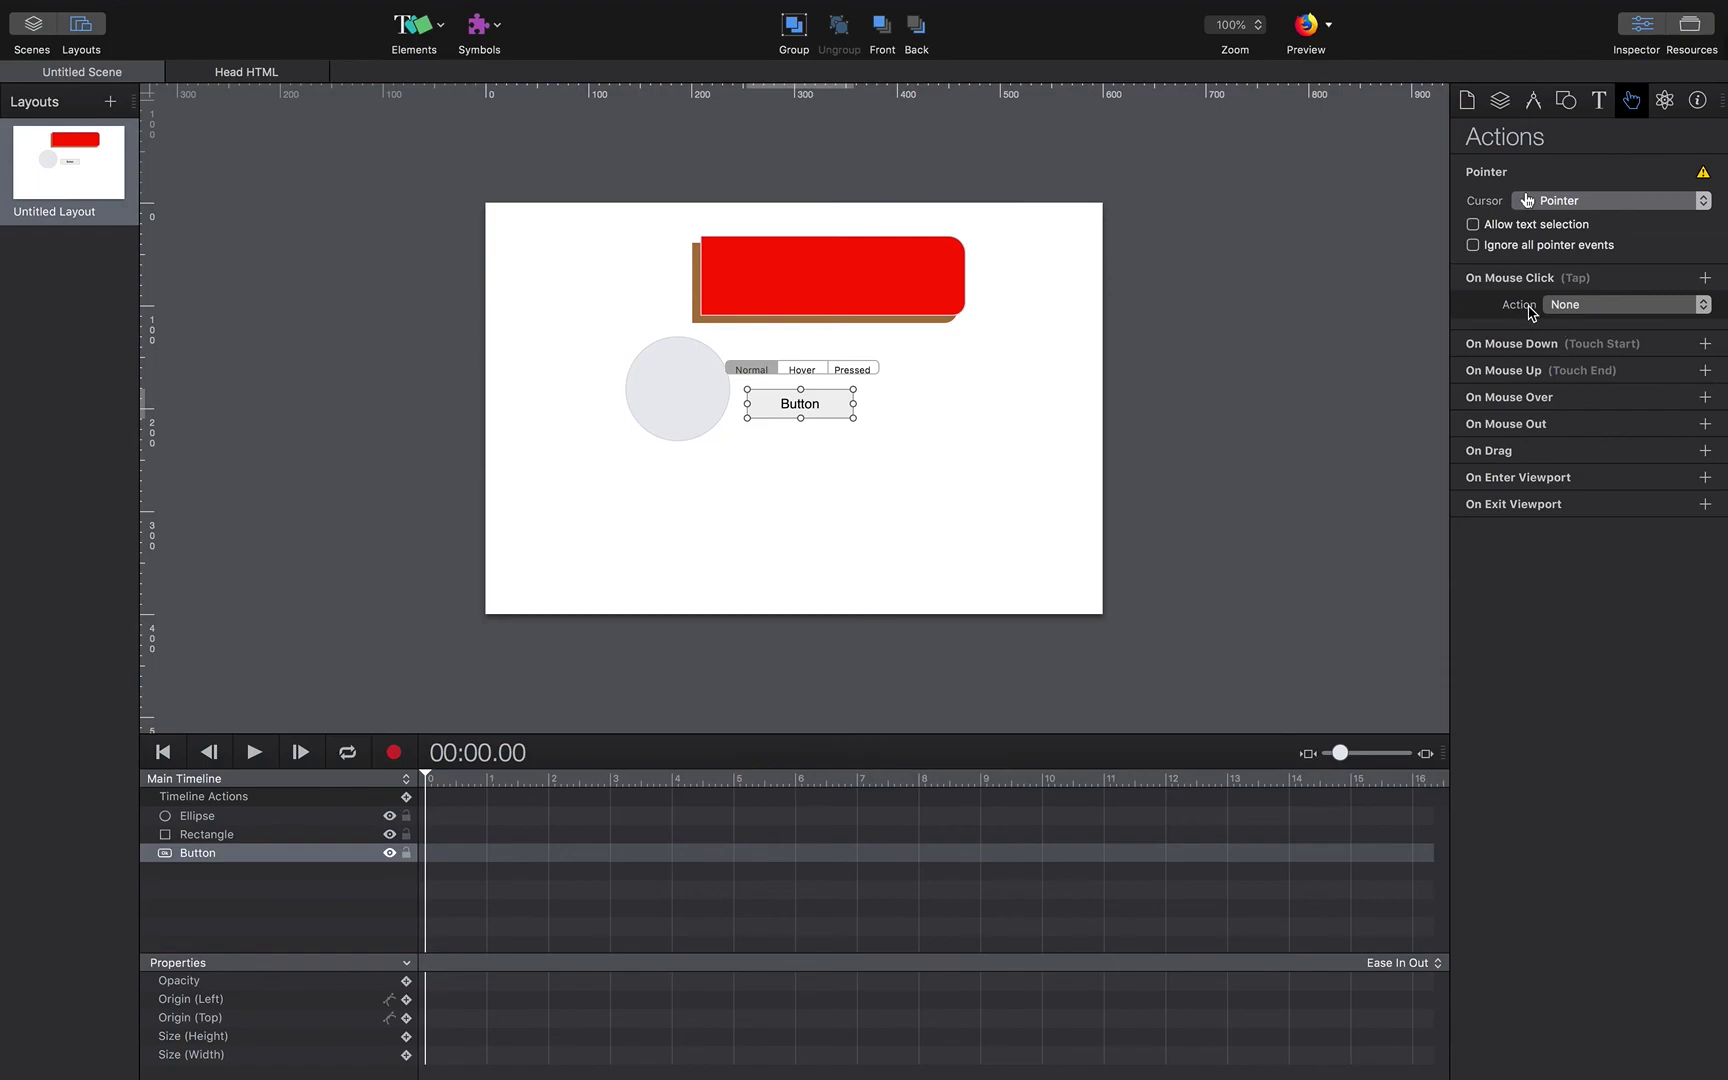
left_click(1575, 307)
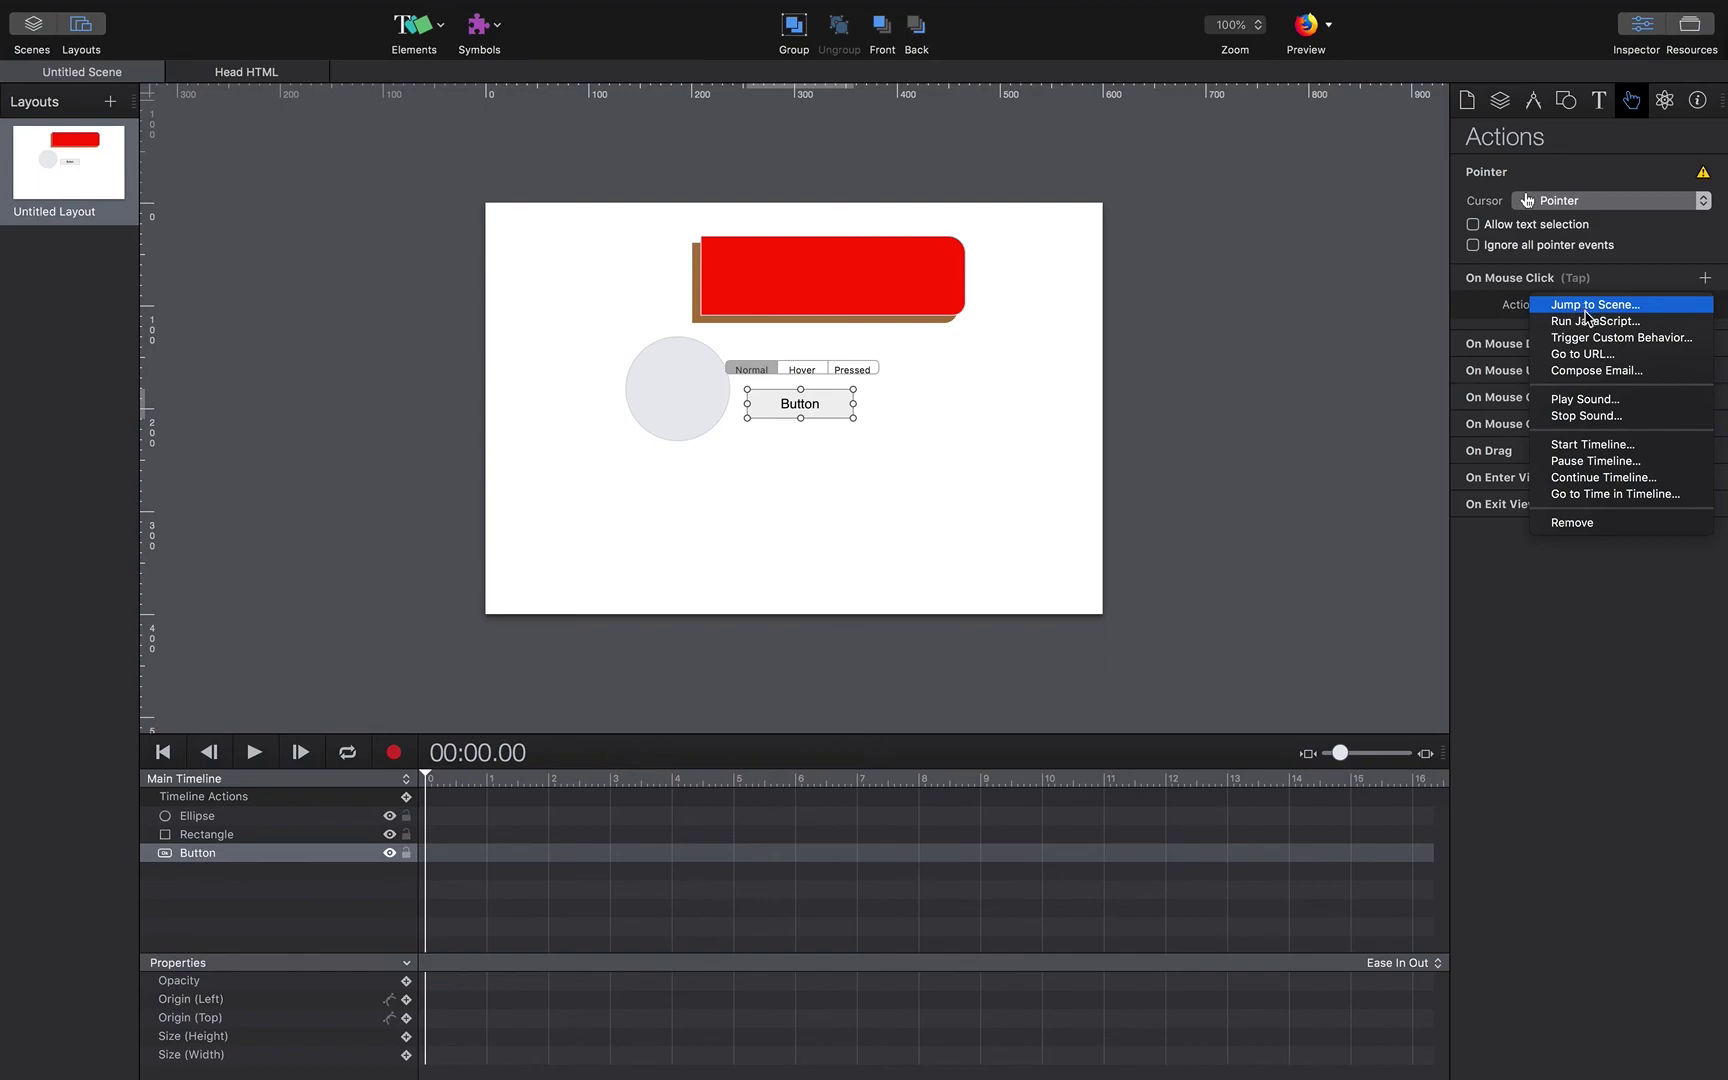
left_click(1590, 400)
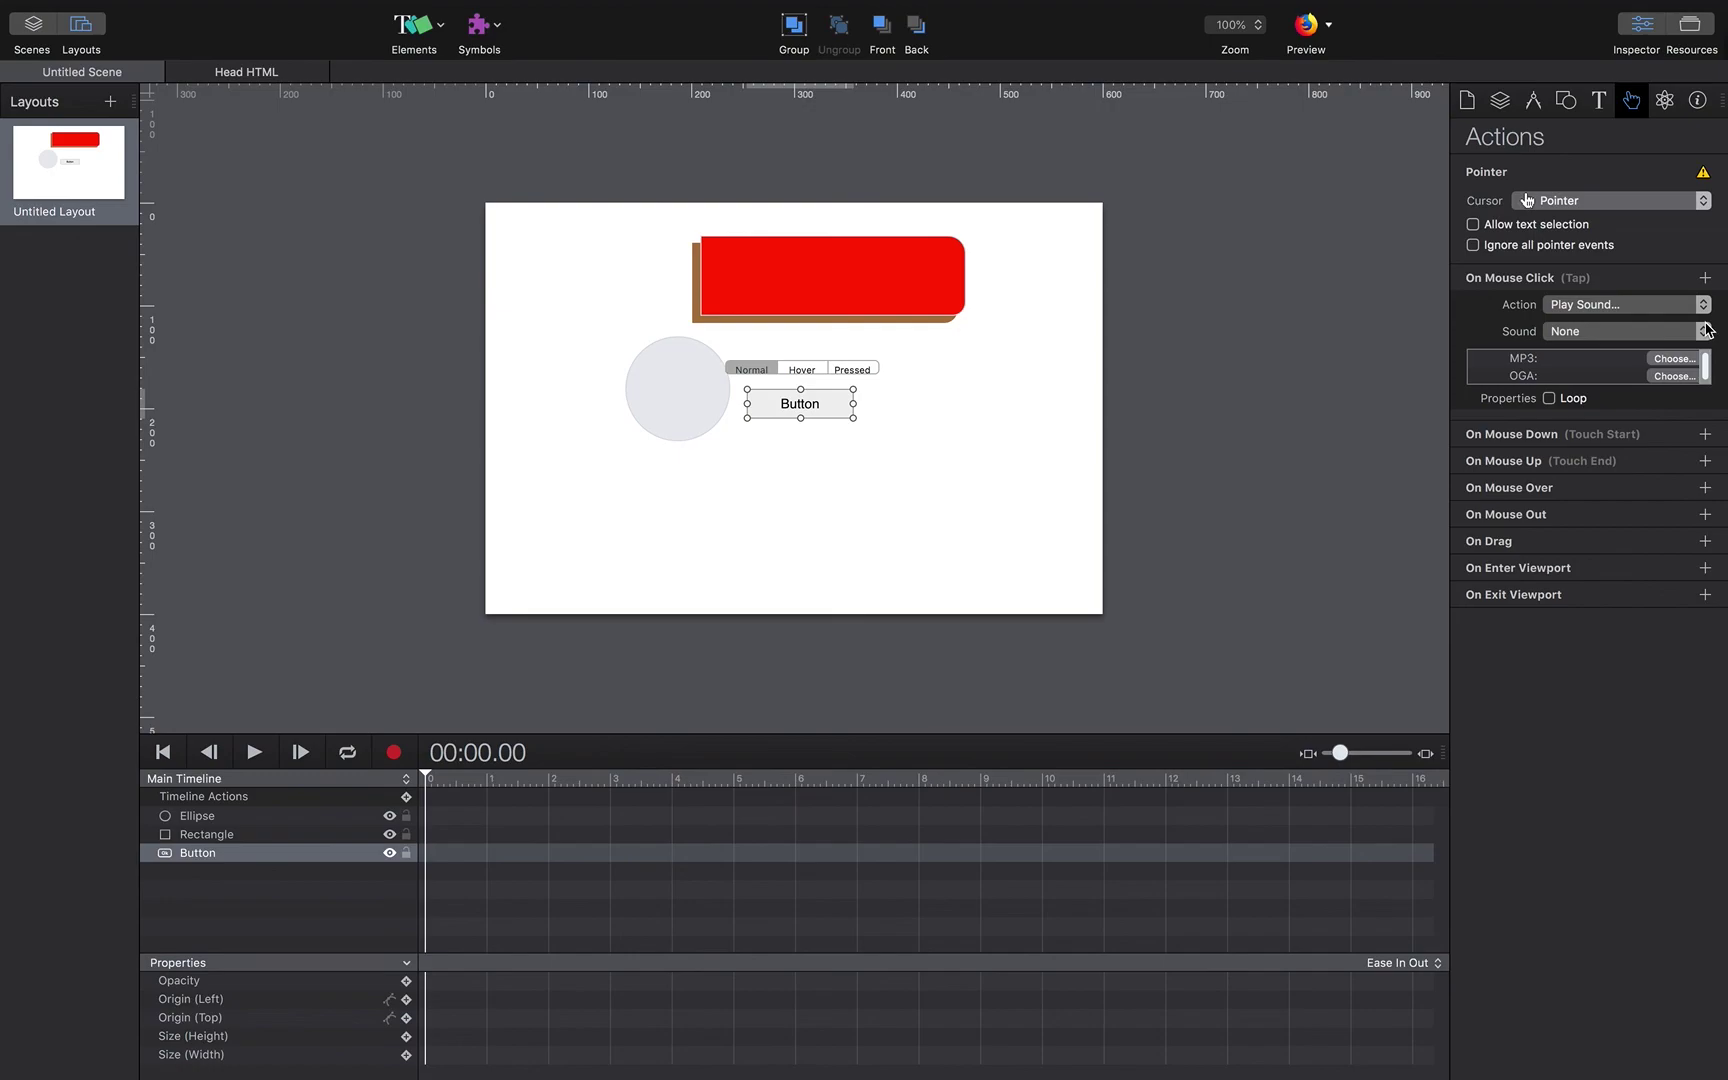
left_click(1666, 103)
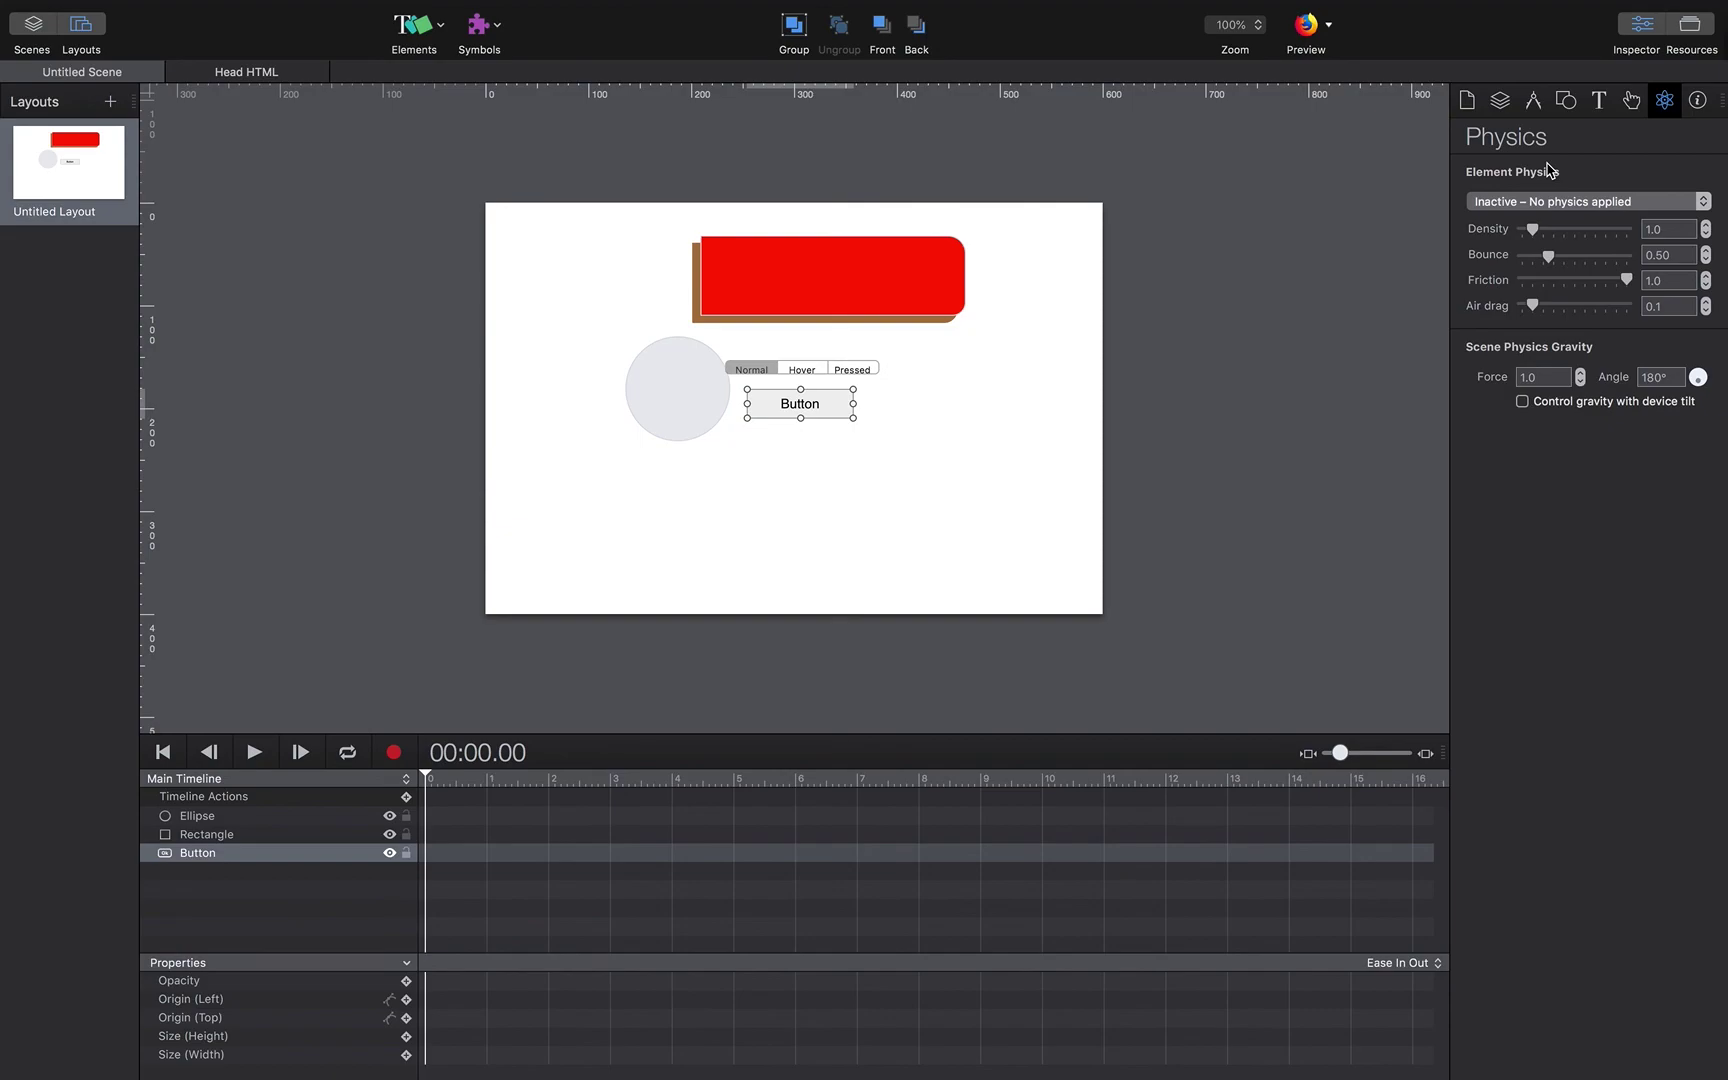
left_click(1472, 104)
Browse the Scene, Metrics, Element and Typography inspectors, ending on the Document inspector.
left_click(1503, 104)
left_click(1534, 104)
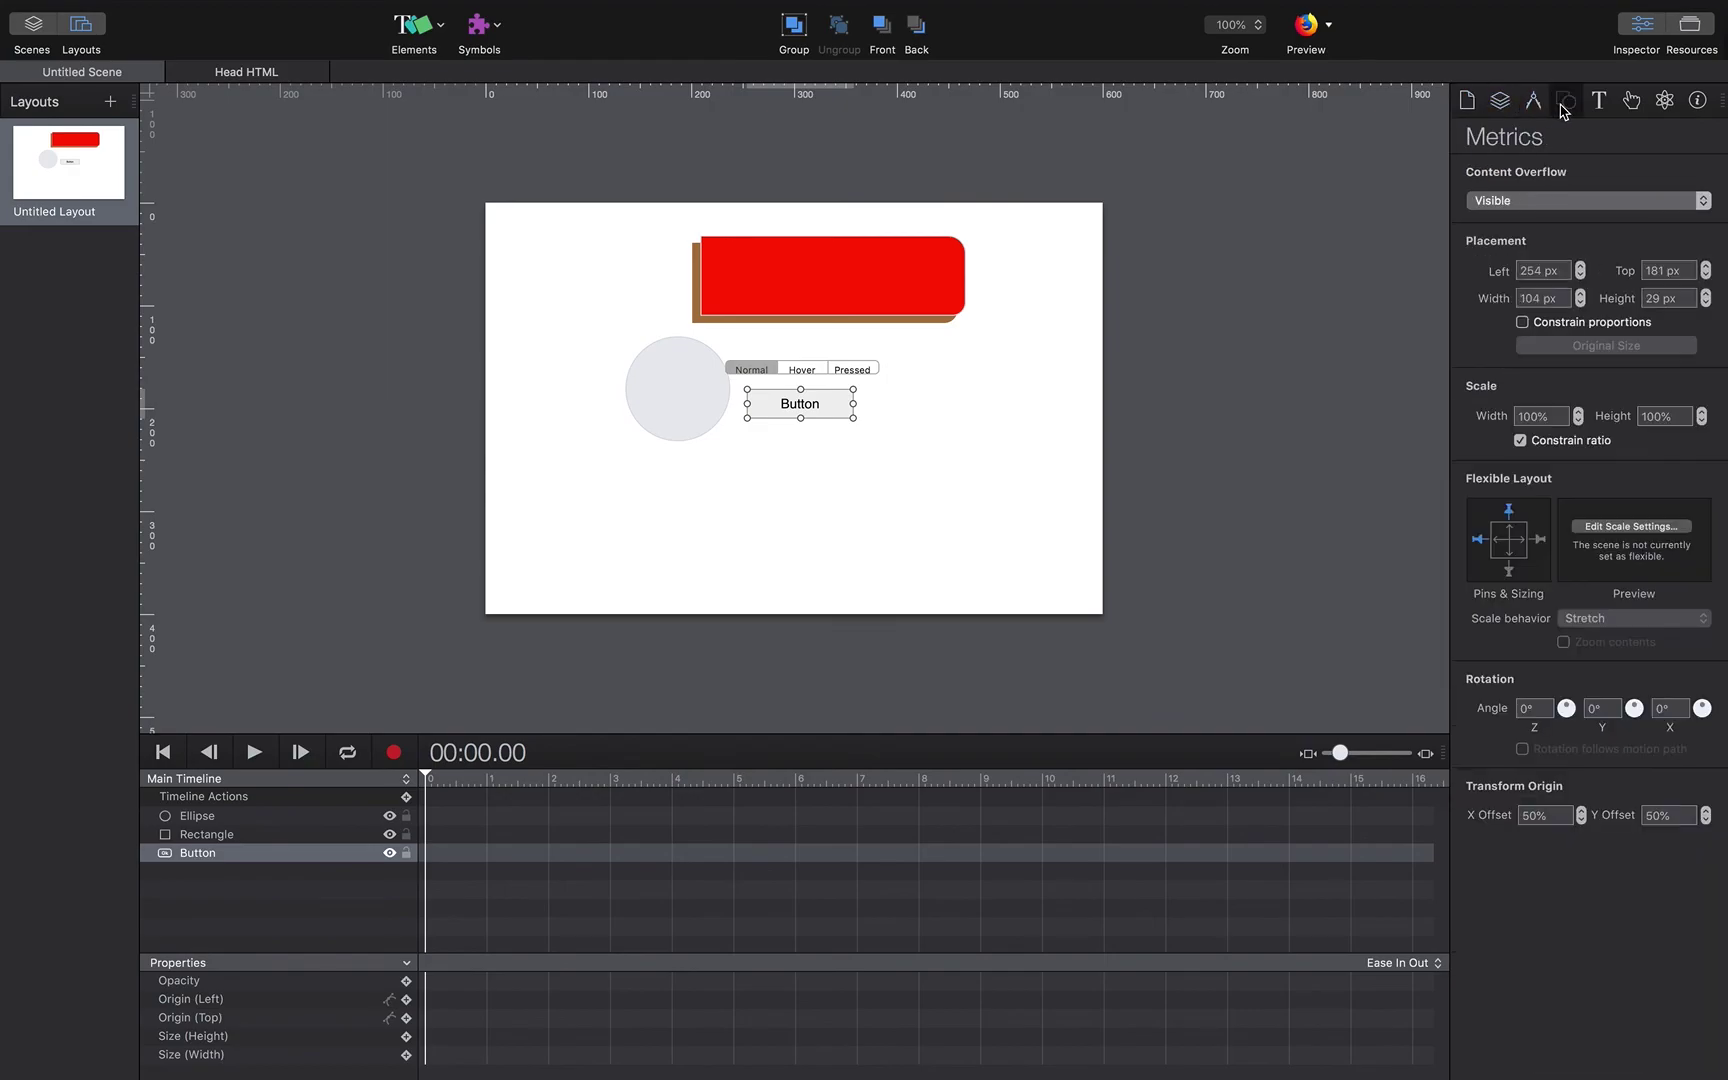
left_click(1566, 104)
left_click(1599, 104)
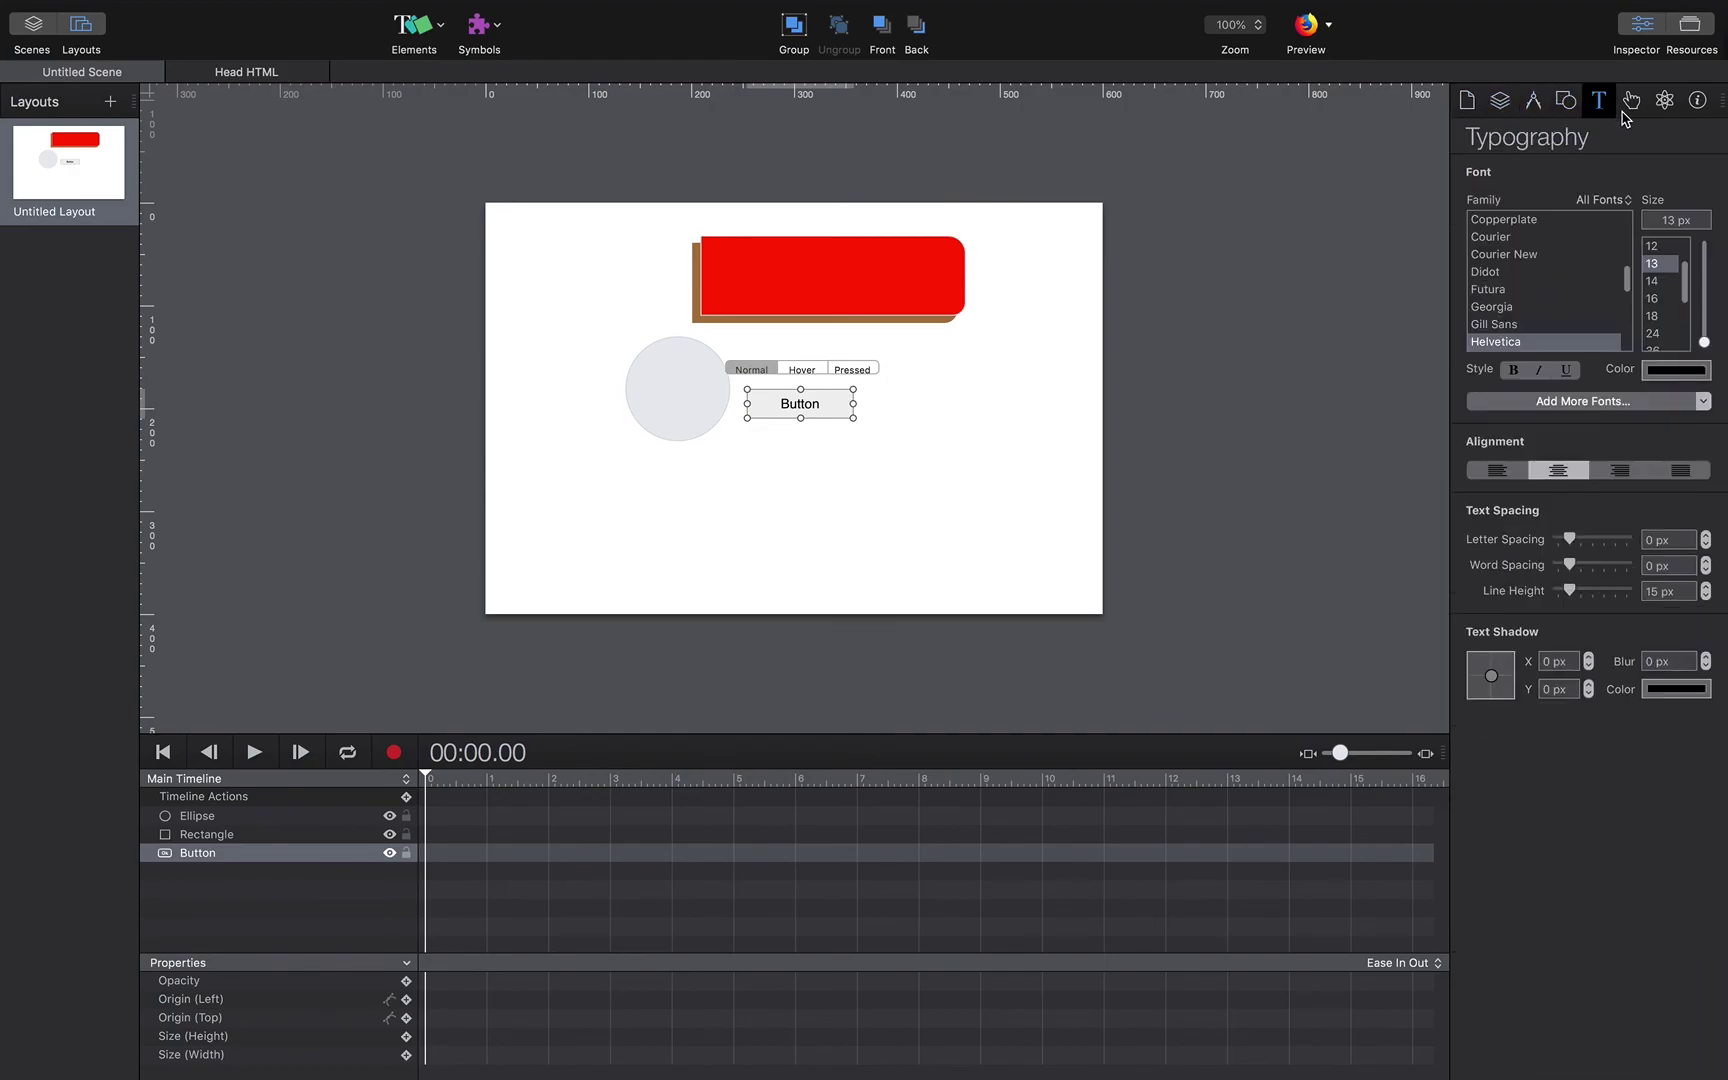
left_click(1536, 108)
left_click(1560, 110)
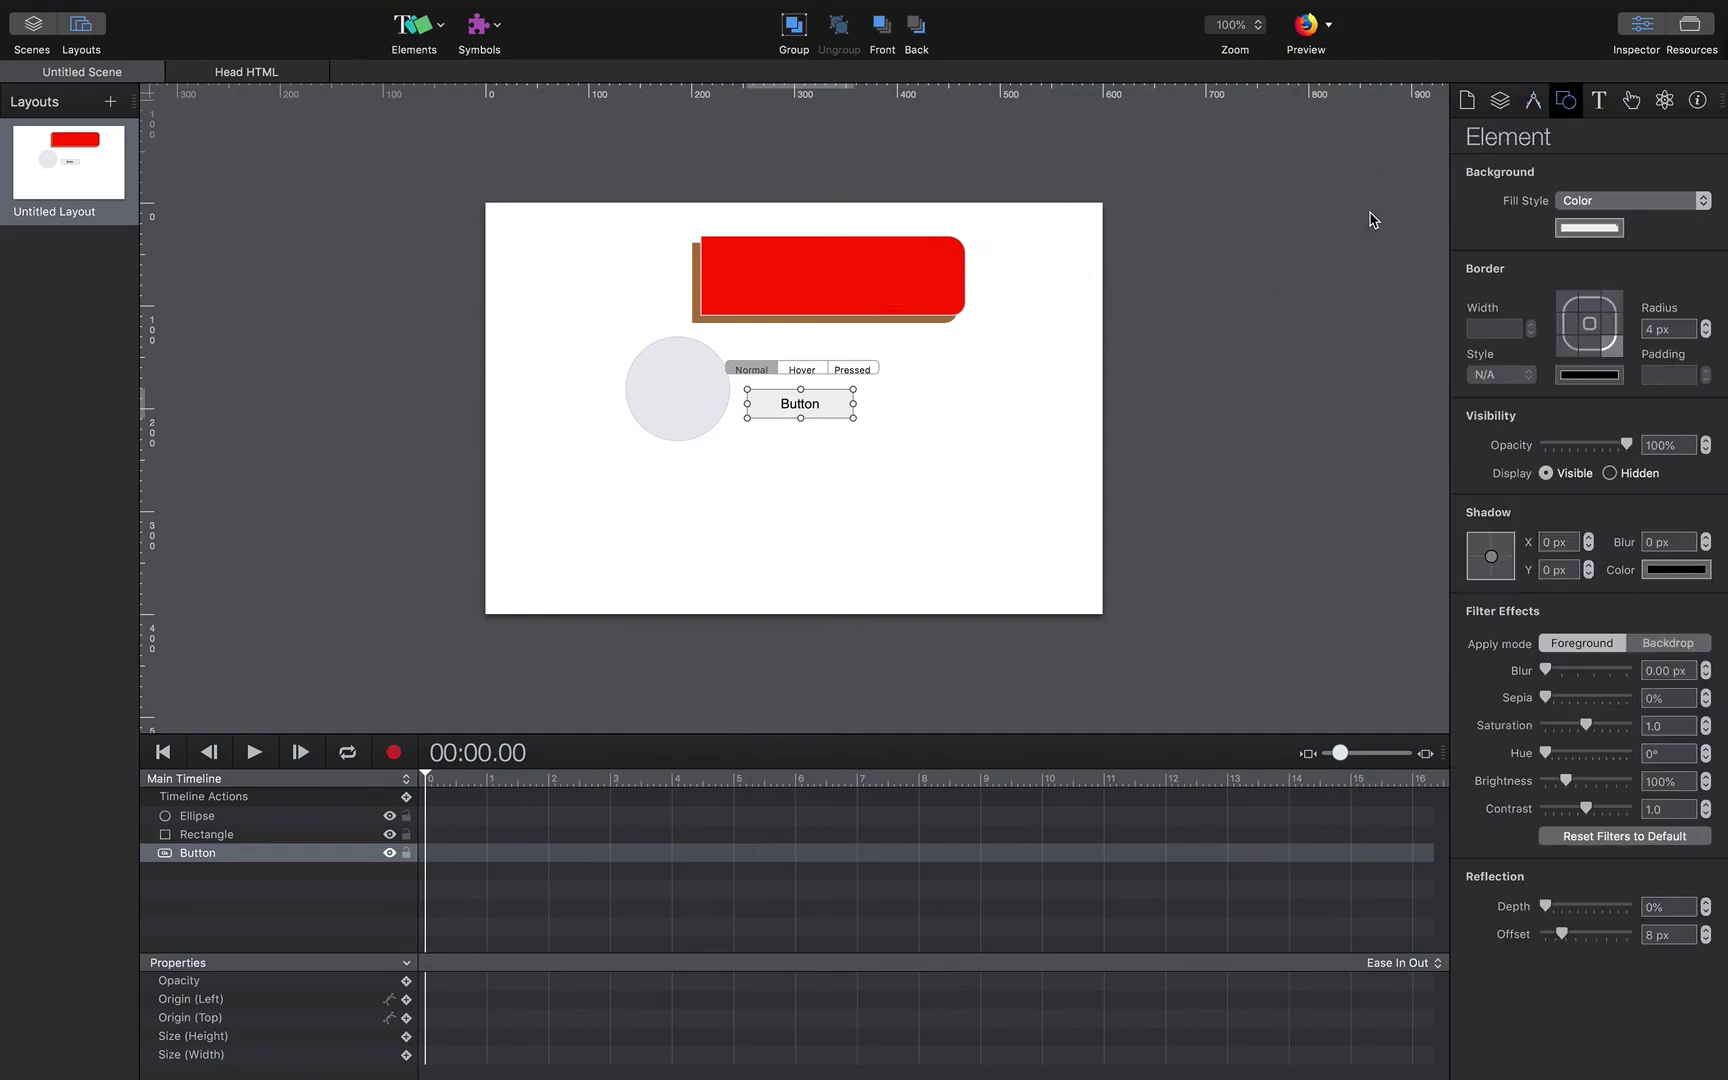
left_click(1467, 108)
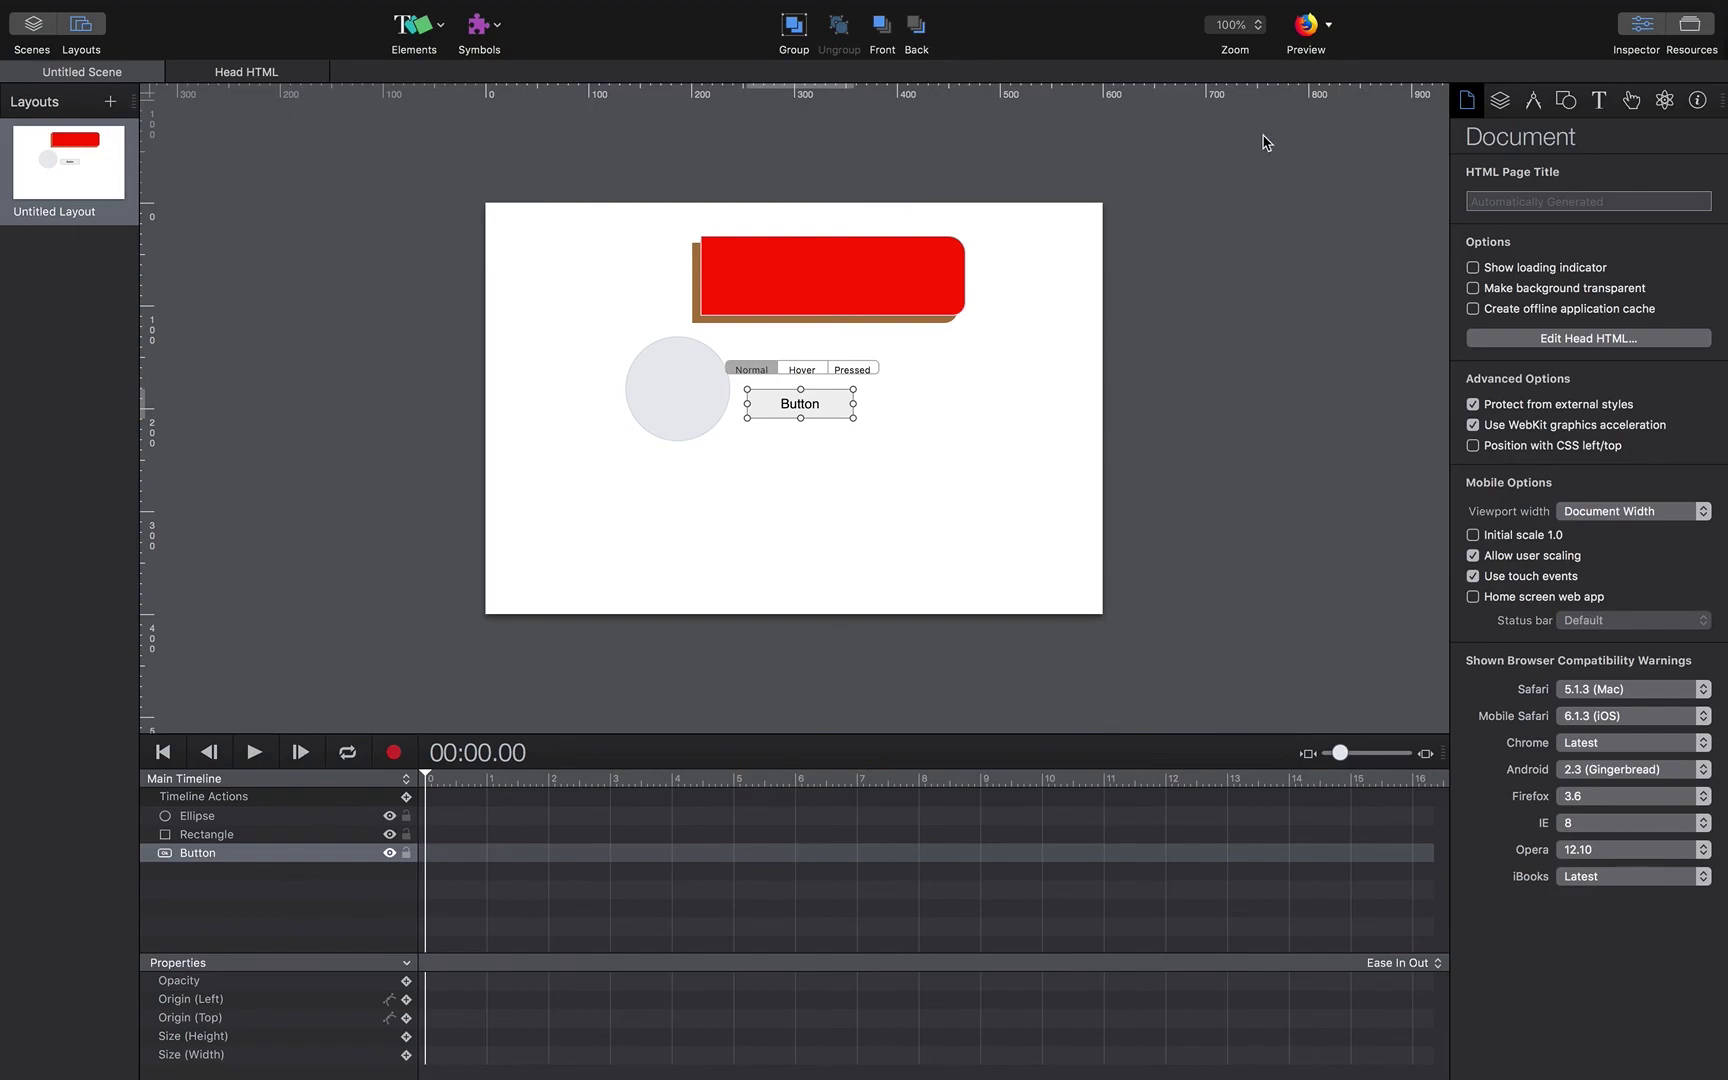